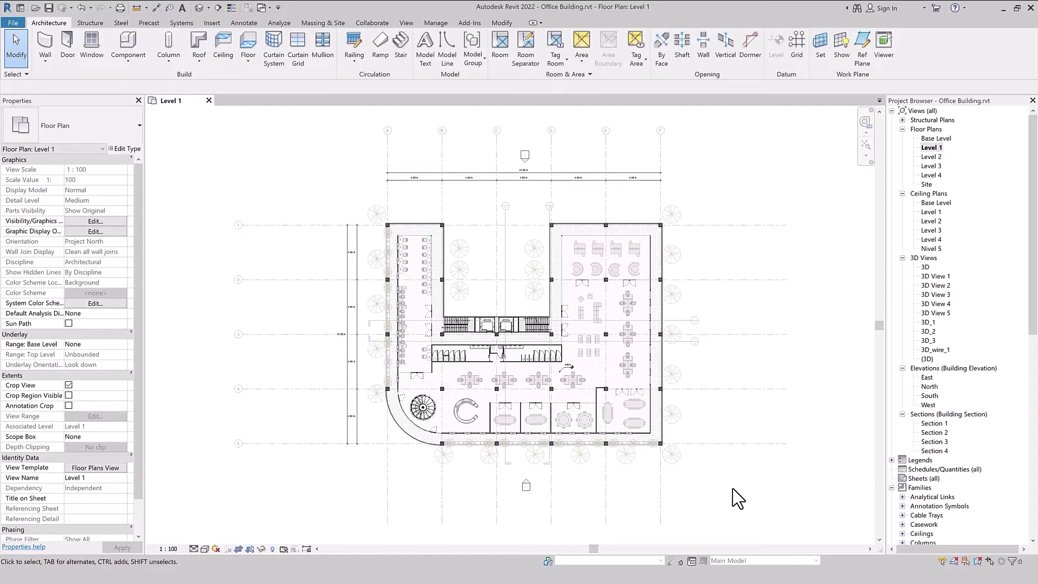
# Start a new scope box on the Level 1 plan from the View tab.
pyautogui.click(406, 24)
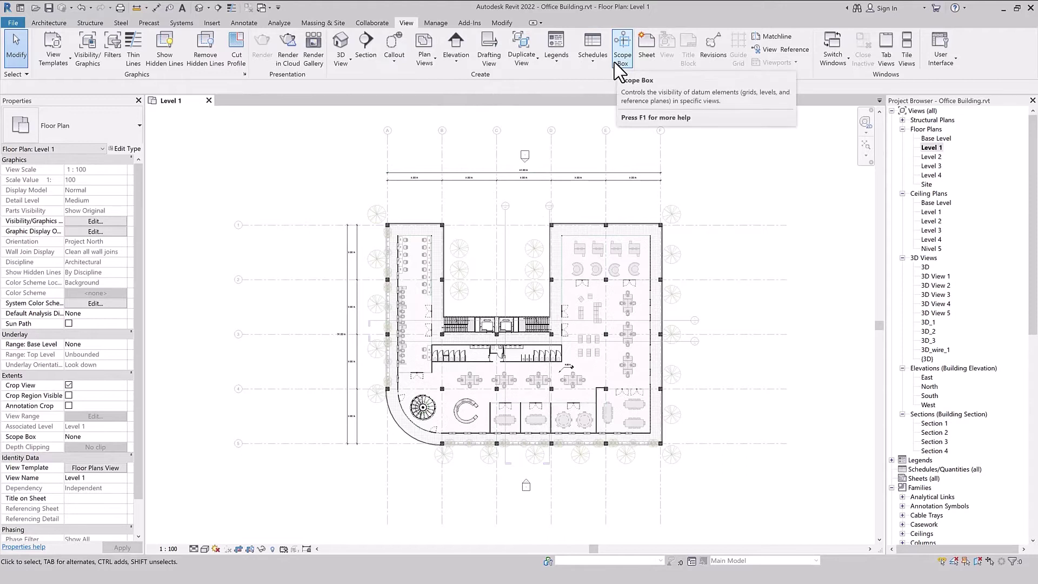
pyautogui.moveTo(621, 50)
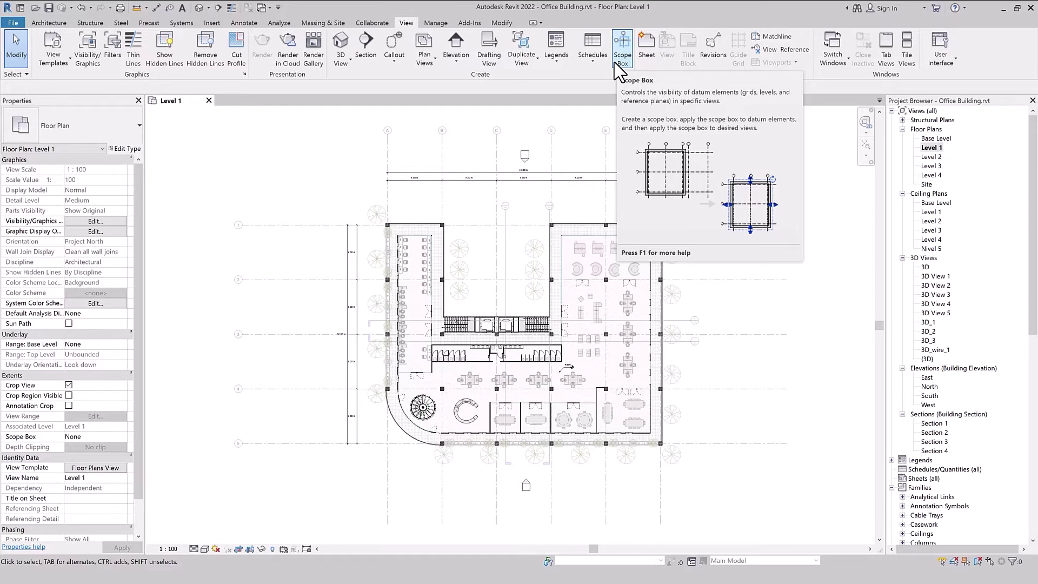
pyautogui.click(614, 63)
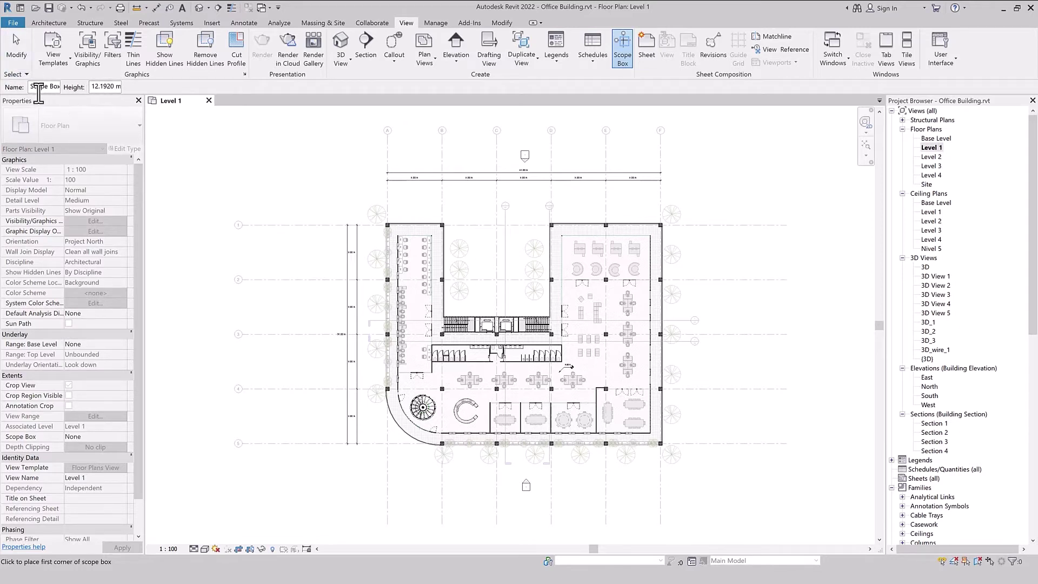
# Draw a 25 m high scope box named Part#1 around the upper right wing.
pyautogui.moveTo(32, 89); pyautogui.dragTo(59, 88)
pyautogui.moveTo(116, 88); pyautogui.dragTo(91, 88)
pyautogui.click(58, 86)
pyautogui.write('Part#')
pyautogui.write('1')
pyautogui.moveTo(109, 86); pyautogui.dragTo(79, 89)
pyautogui.write('25')
pyautogui.click(682, 203)
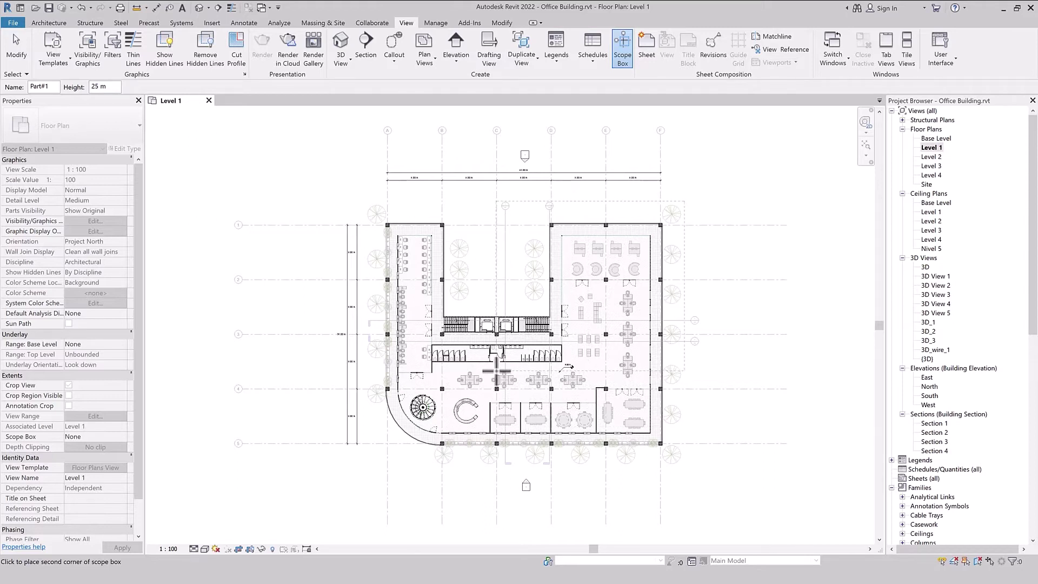
pyautogui.click(497, 371)
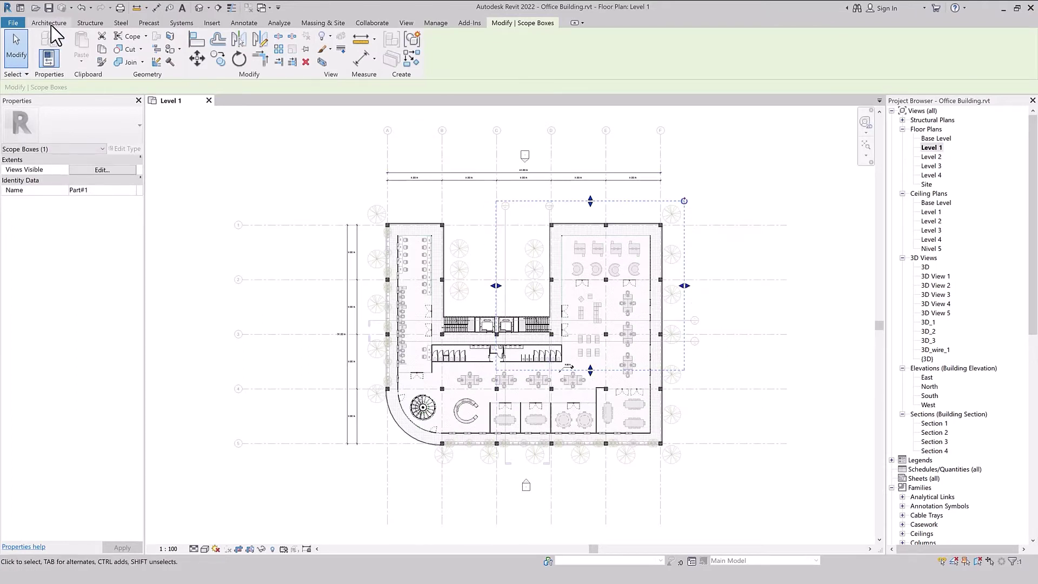
# Start another scope box, setting its name to Part#2 and height to 25 m.
pyautogui.click(64, 24)
pyautogui.click(406, 23)
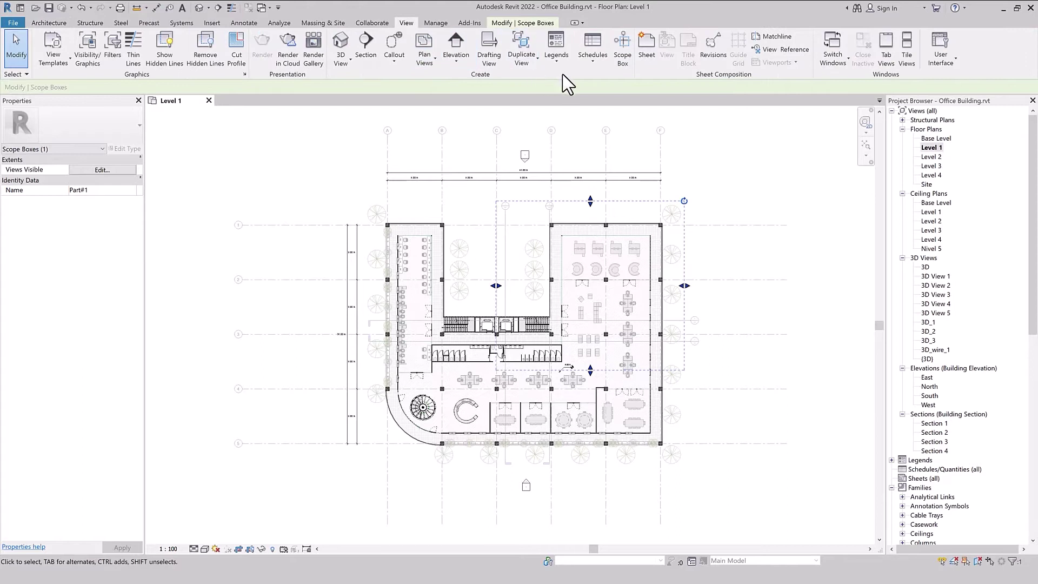
pyautogui.click(616, 51)
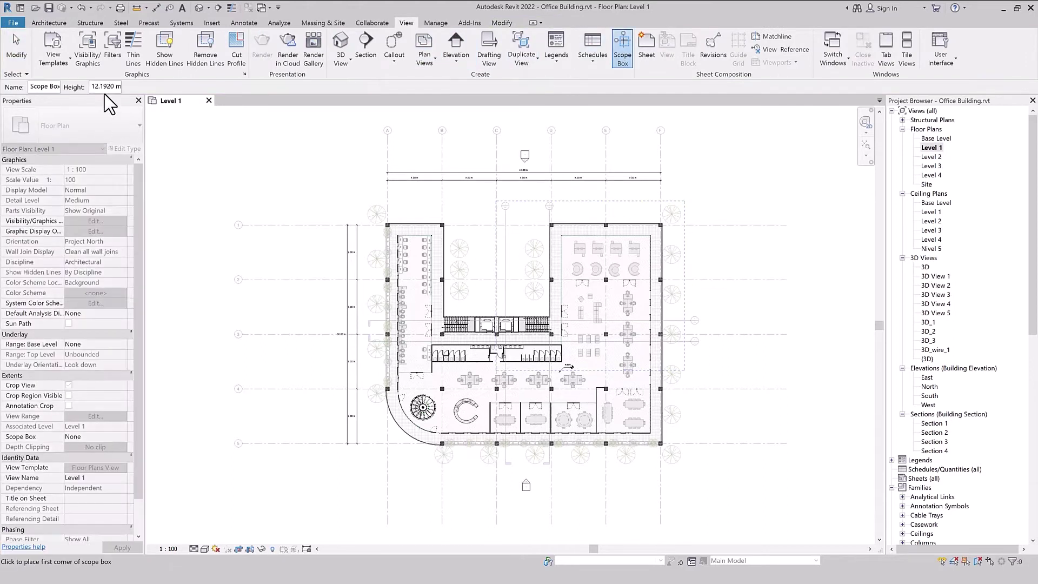
pyautogui.doubleClick(117, 88)
pyautogui.moveTo(57, 90); pyautogui.dragTo(11, 84)
pyautogui.write('Part#2')
# Draw Part#2 around the lower wing and trim its left and right edges.
pyautogui.click(697, 467)
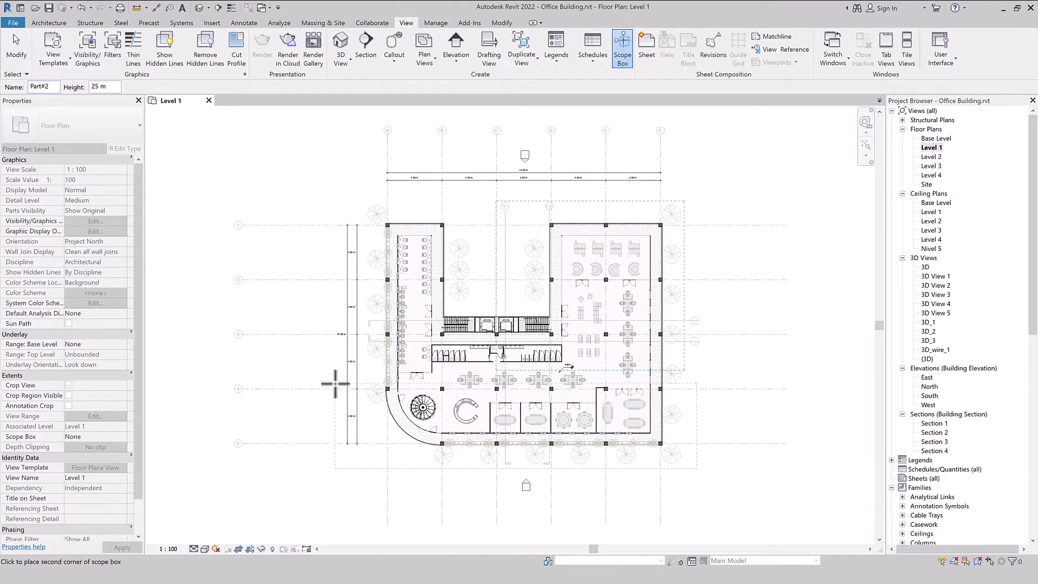
pyautogui.click(334, 370)
pyautogui.scroll(1, 697, 424)
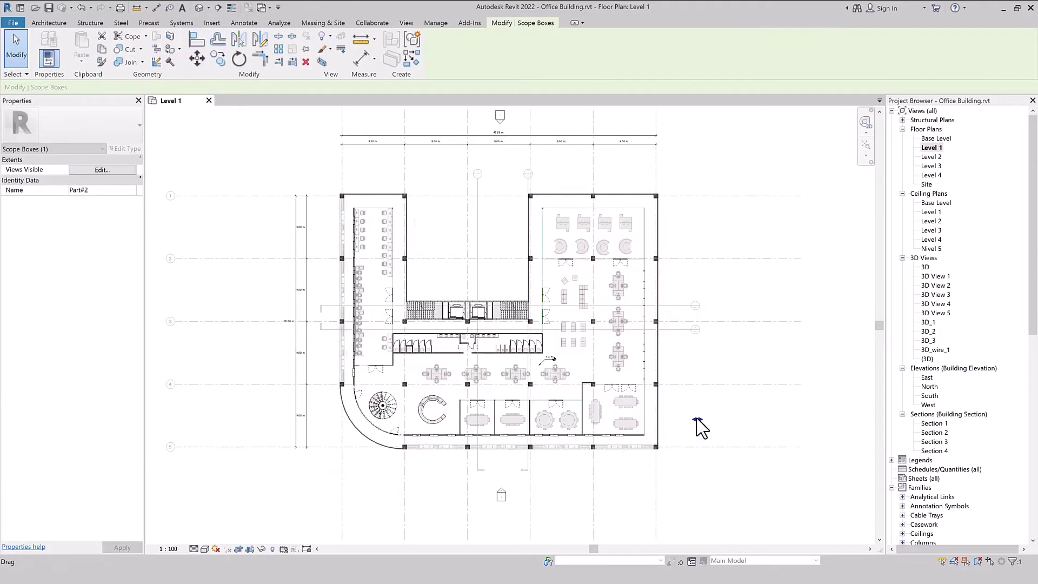
pyautogui.moveTo(697, 419); pyautogui.dragTo(684, 420)
pyautogui.moveTo(280, 420); pyautogui.dragTo(287, 421)
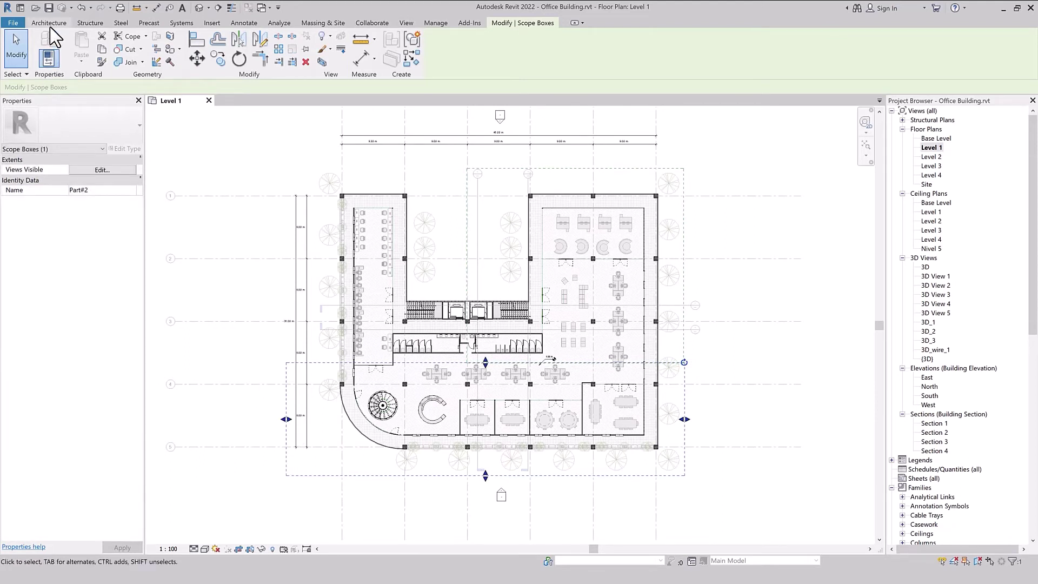
# Draw 25 m scope box Part#3 around the upper left wing and exit the tool.
pyautogui.click(410, 24)
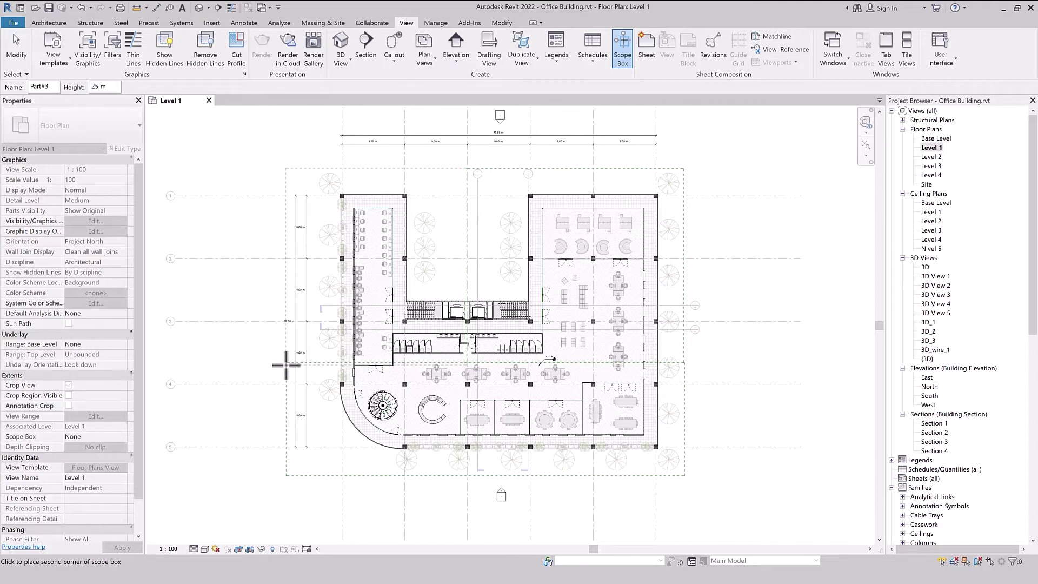
pyautogui.click(467, 362)
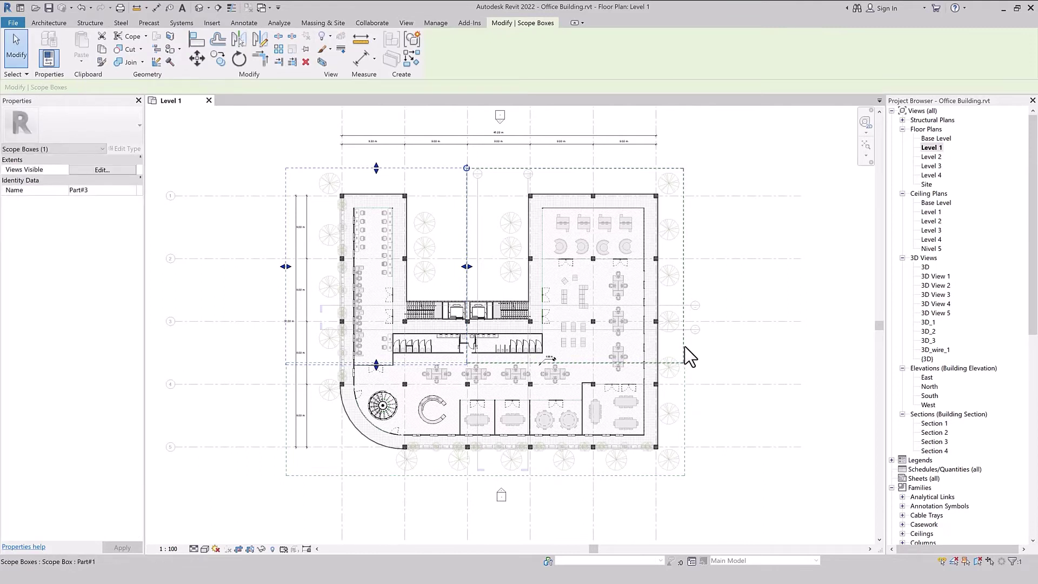
pyautogui.scroll(2, 543, 386)
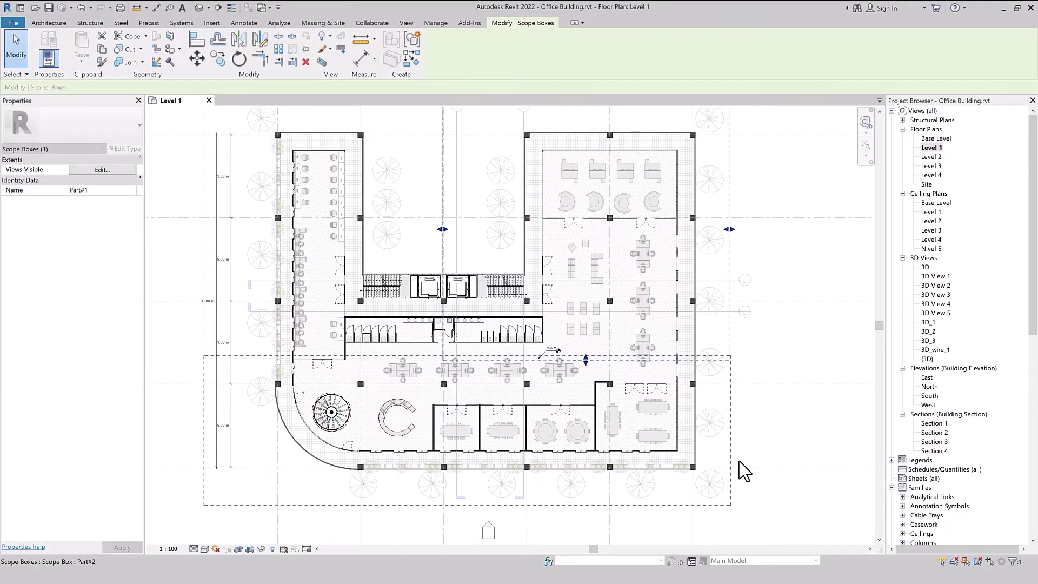
pyautogui.press('Escape')
pyautogui.scroll(-2, 694, 411)
pyautogui.press('Escape')
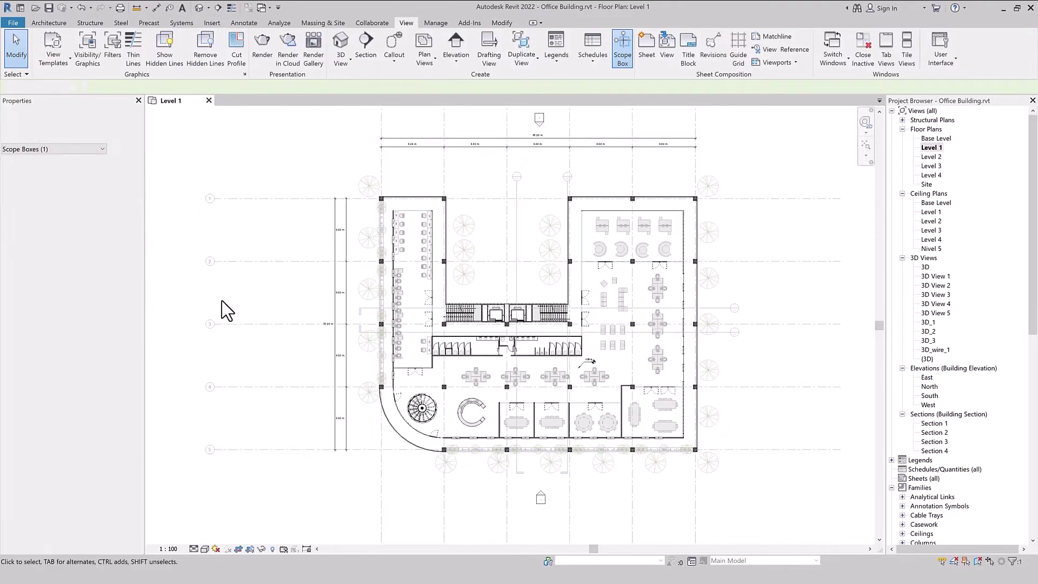
# Open the default 3D view and orbit it to inspect the scope box outlines.
pyautogui.click(200, 7)
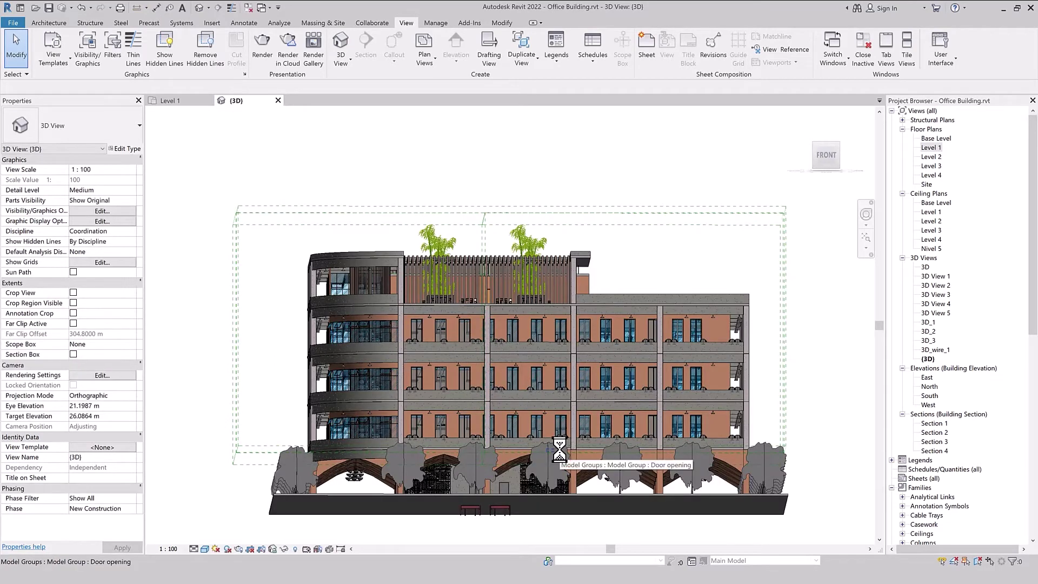
pyautogui.click(558, 222)
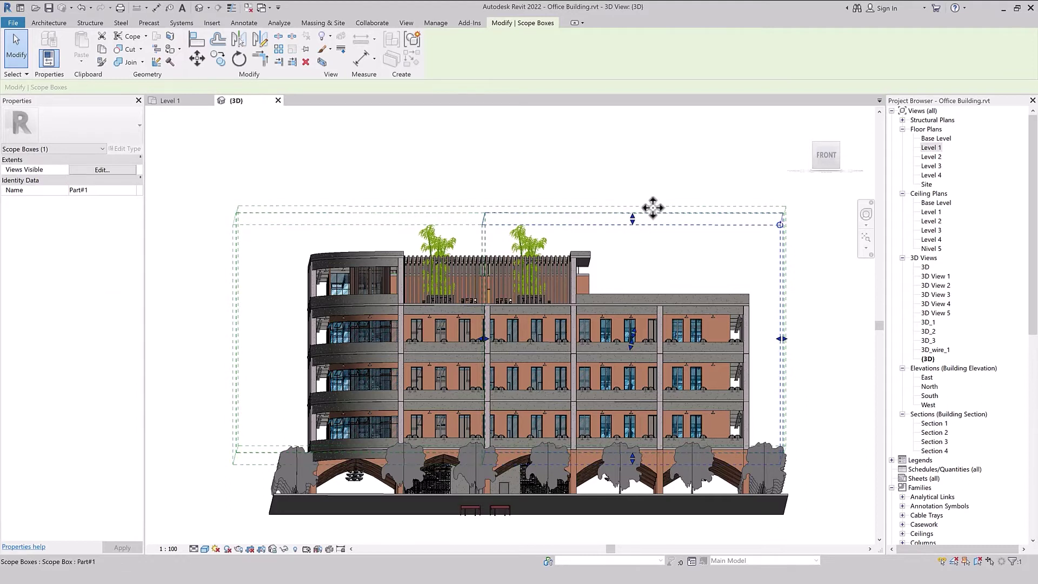
pyautogui.moveTo(737, 213)
pyautogui.keyDown('shift'); pyautogui.mouseDown(button='middle')
pyautogui.moveTo(670, 243)
pyautogui.moveTo(654, 267)
pyautogui.mouseUp(button='middle'); pyautogui.keyUp('shift')
pyautogui.scroll(-2, 654, 267)
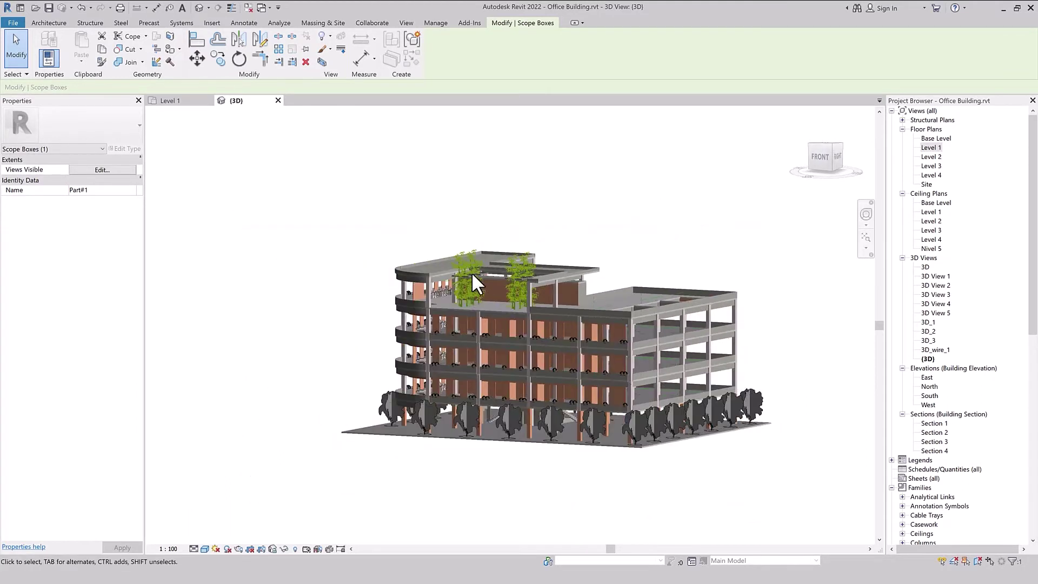
pyautogui.press('Escape')
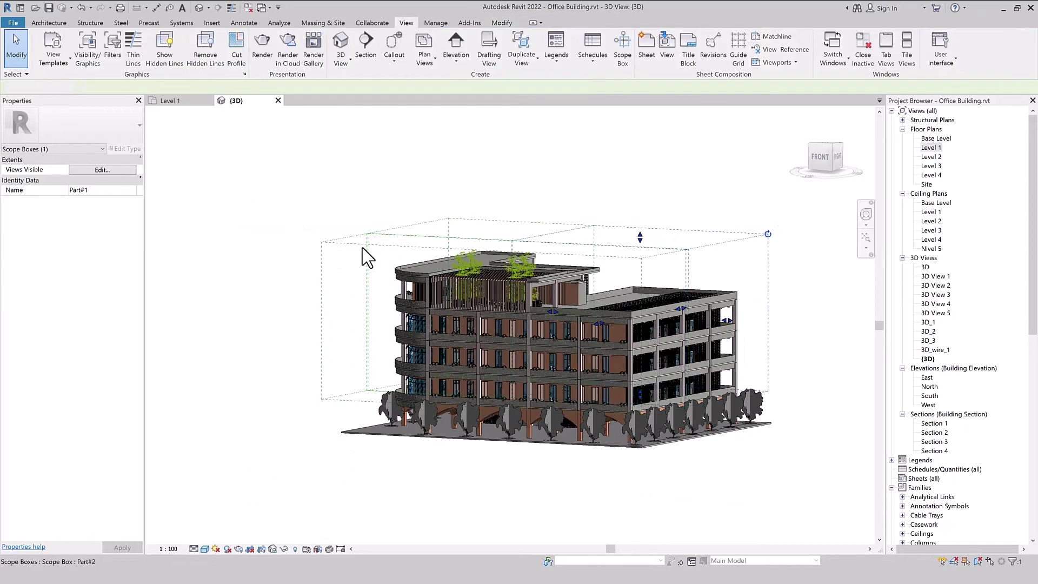
# Tile the 3D and Level 1 views side by side and inspect the Part#2 box.
pyautogui.press('w')
pyautogui.press('t')
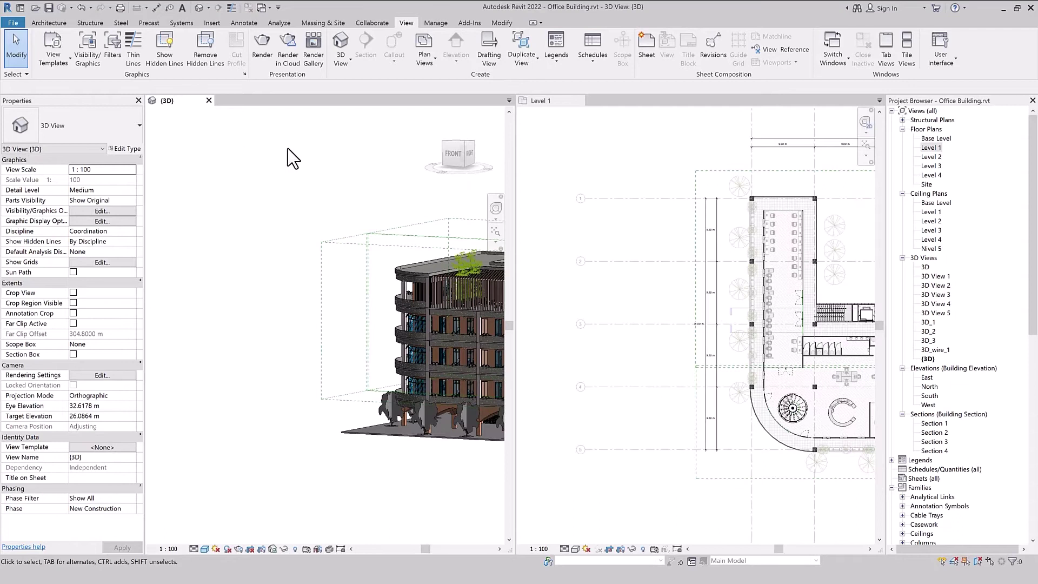
pyautogui.scroll(-2, 232, 286)
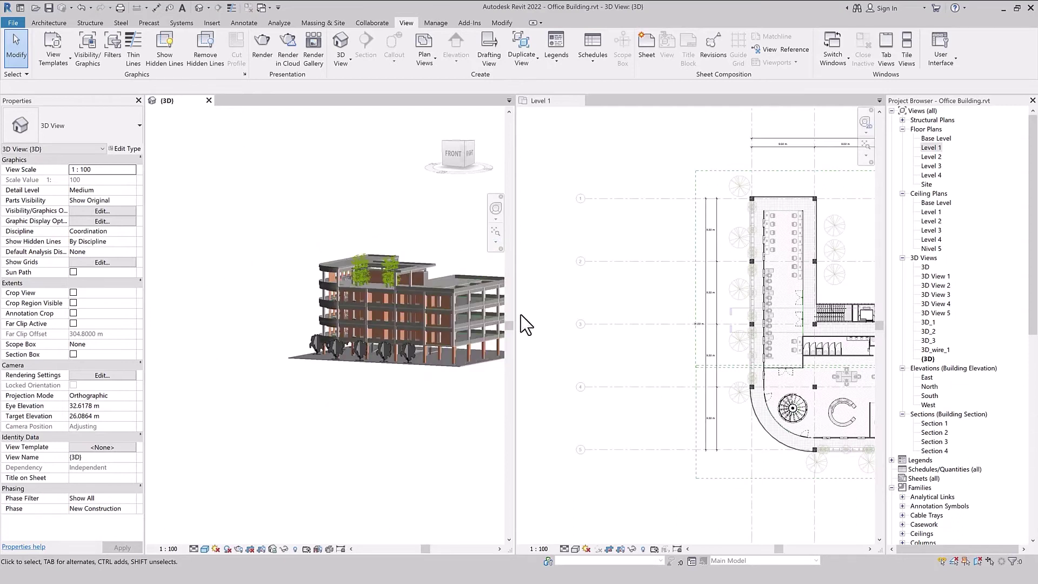
pyautogui.click(575, 322)
pyautogui.moveTo(562, 262); pyautogui.dragTo(511, 254, button='middle')
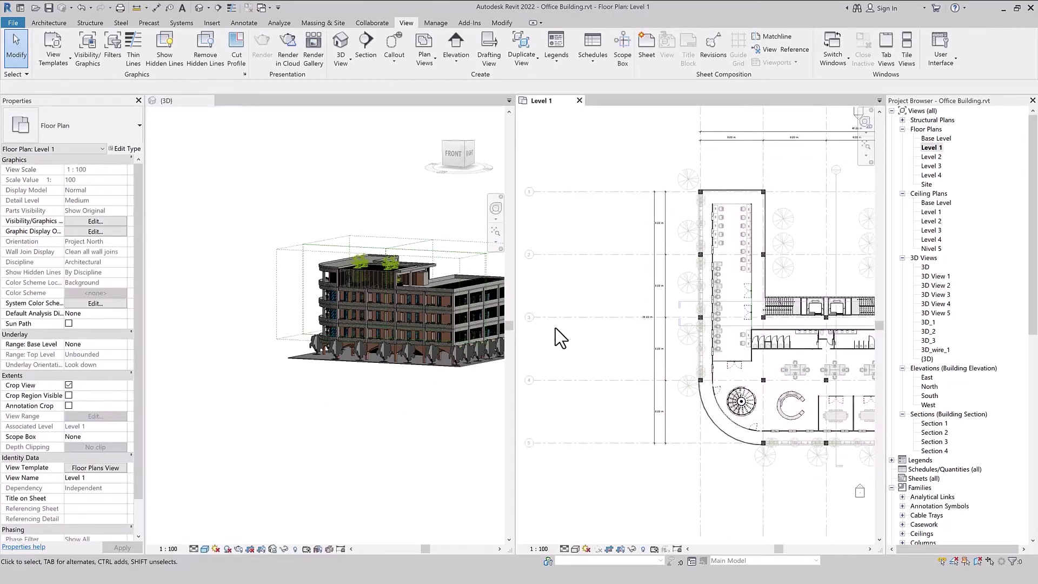
pyautogui.click(644, 384)
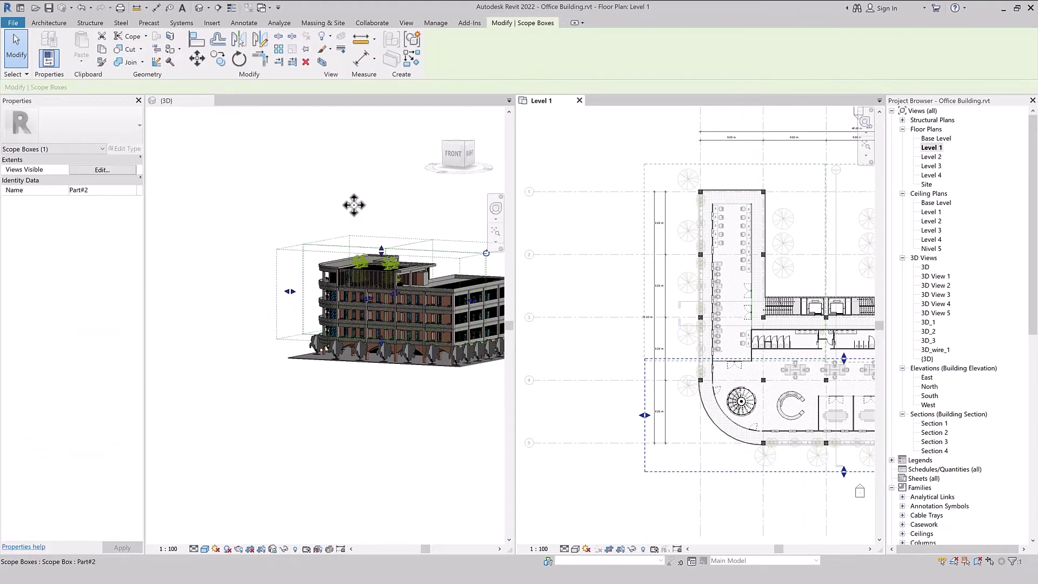
pyautogui.scroll(-2, 208, 294)
pyautogui.scroll(3, 270, 308)
pyautogui.scroll(3, 315, 323)
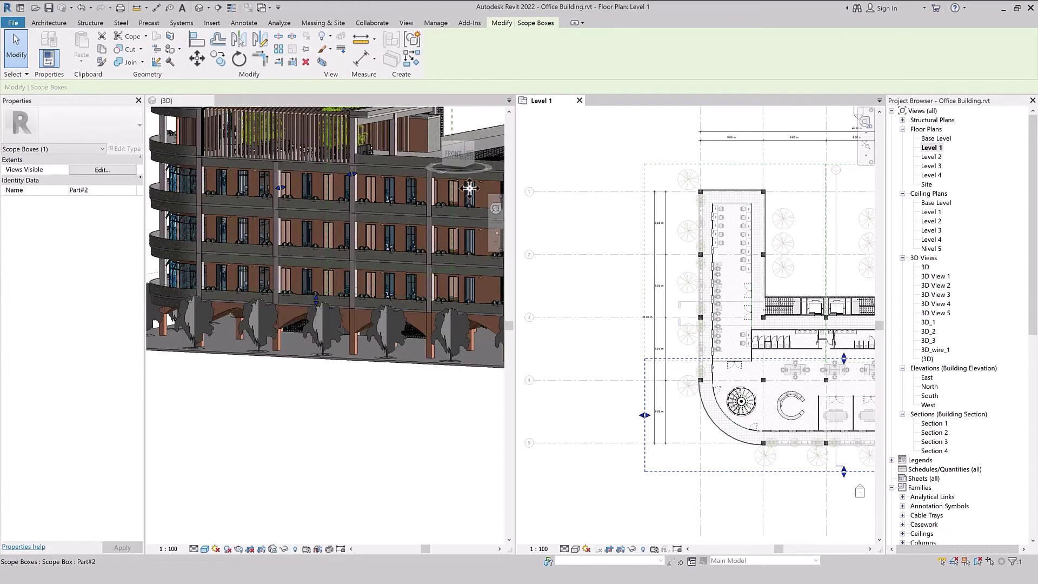
pyautogui.scroll(-5, 345, 496)
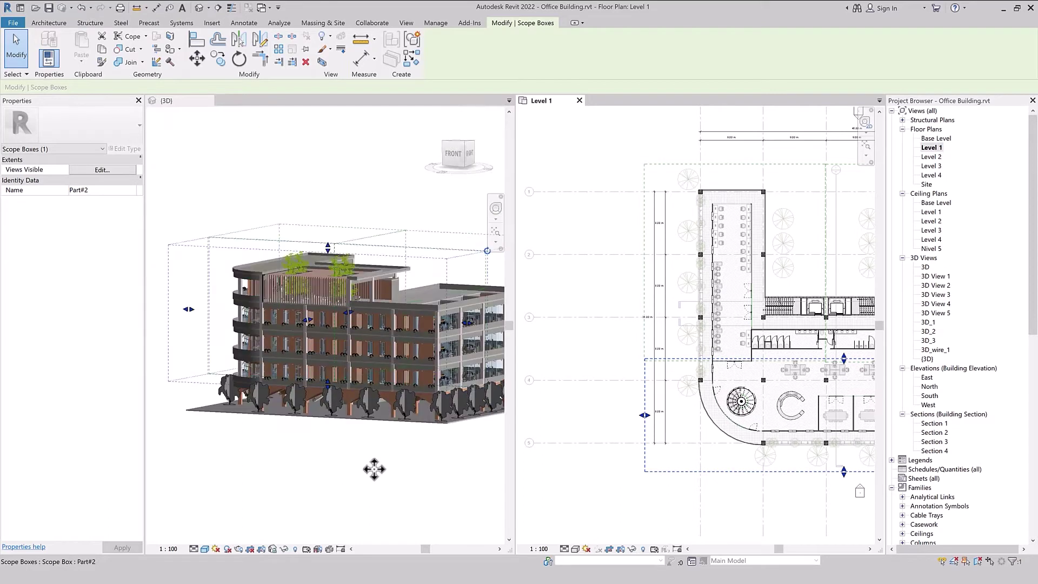
pyautogui.press('Escape')
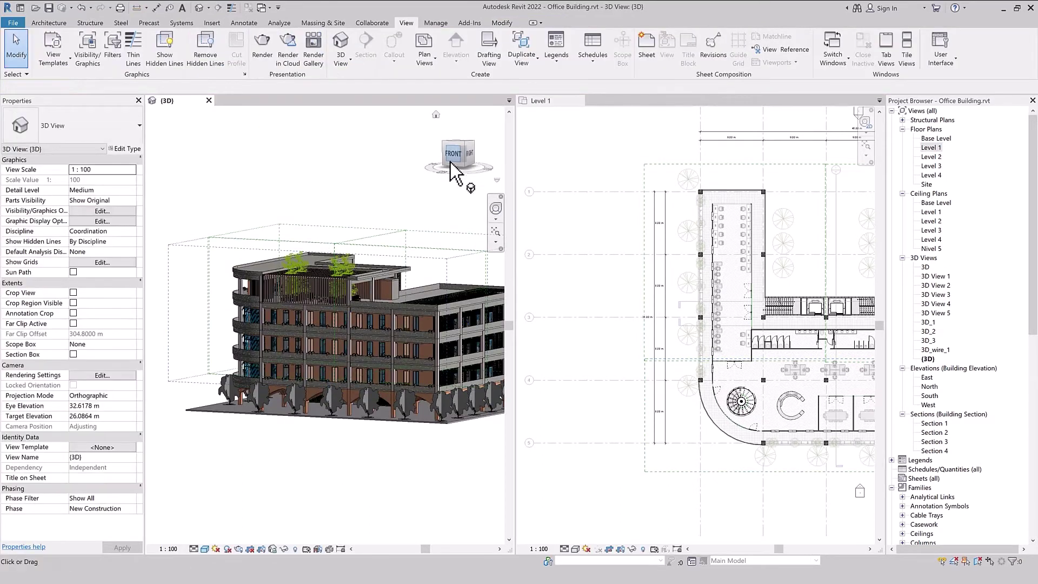
# Turn the 3D view to the front and compare the scope boxes between plan and 3D.
pyautogui.click(454, 153)
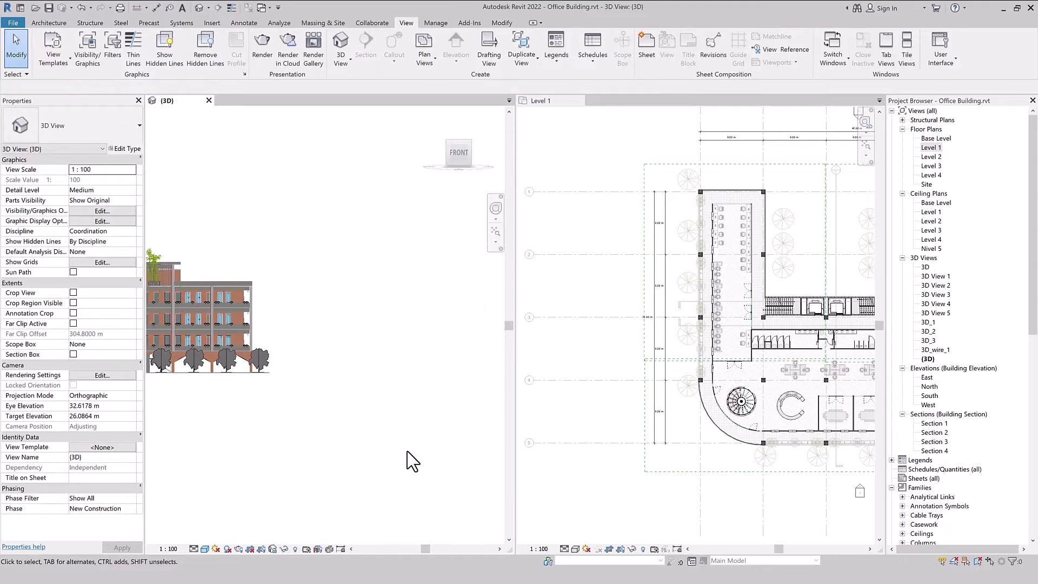
pyautogui.click(684, 471)
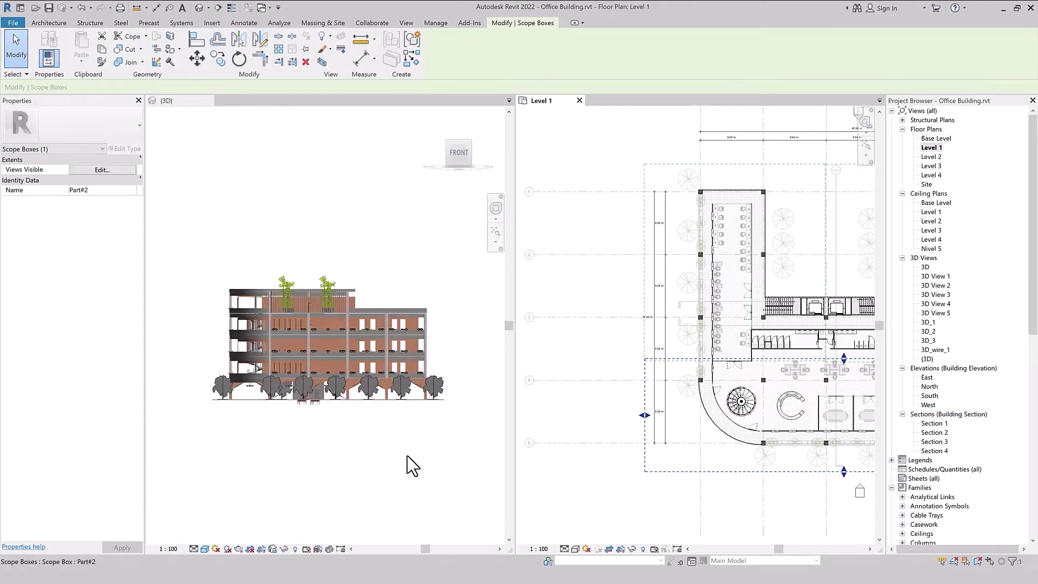
pyautogui.click(312, 374)
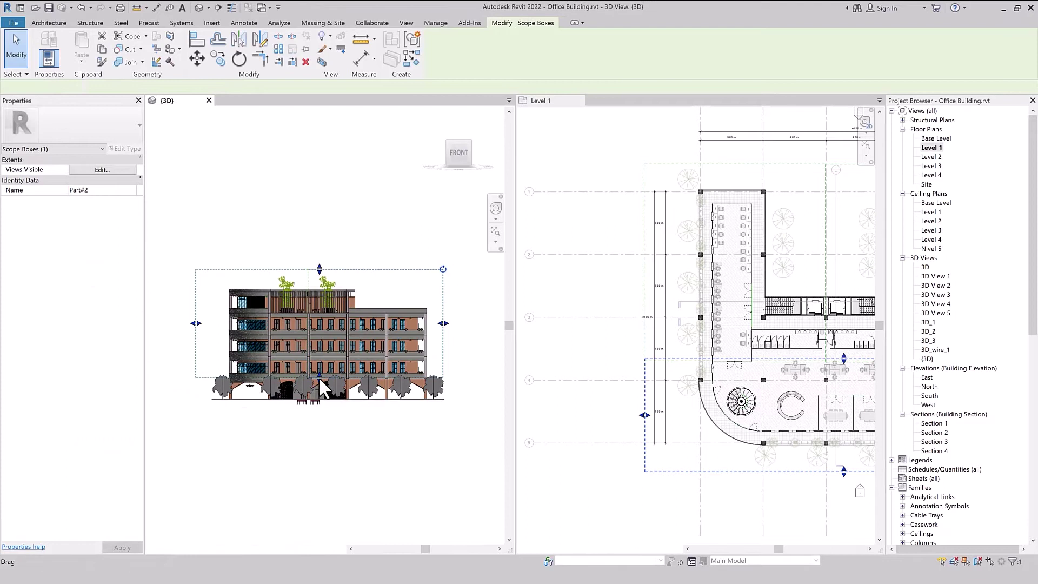
pyautogui.click(318, 416)
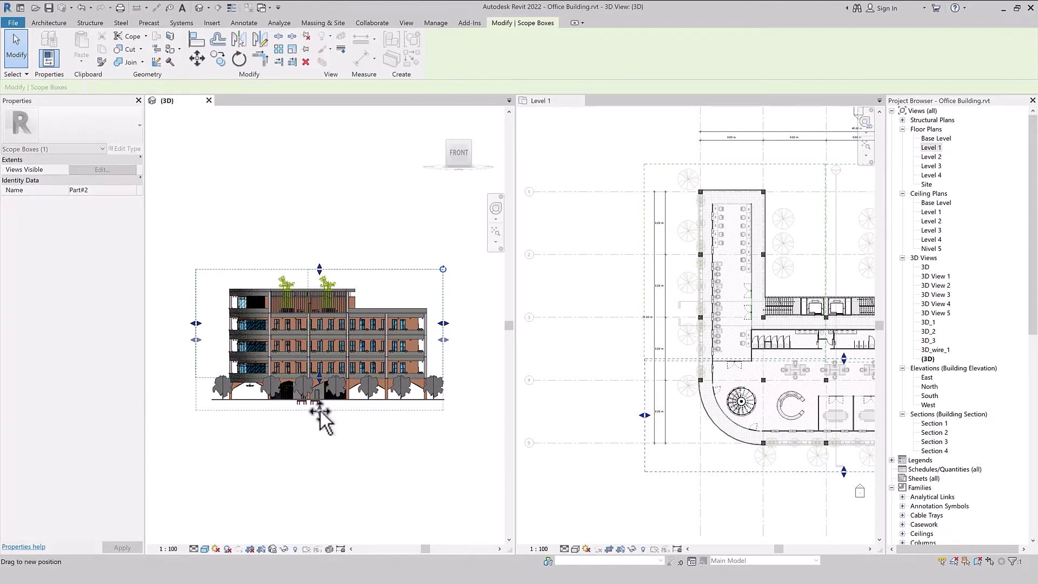
pyautogui.click(204, 378)
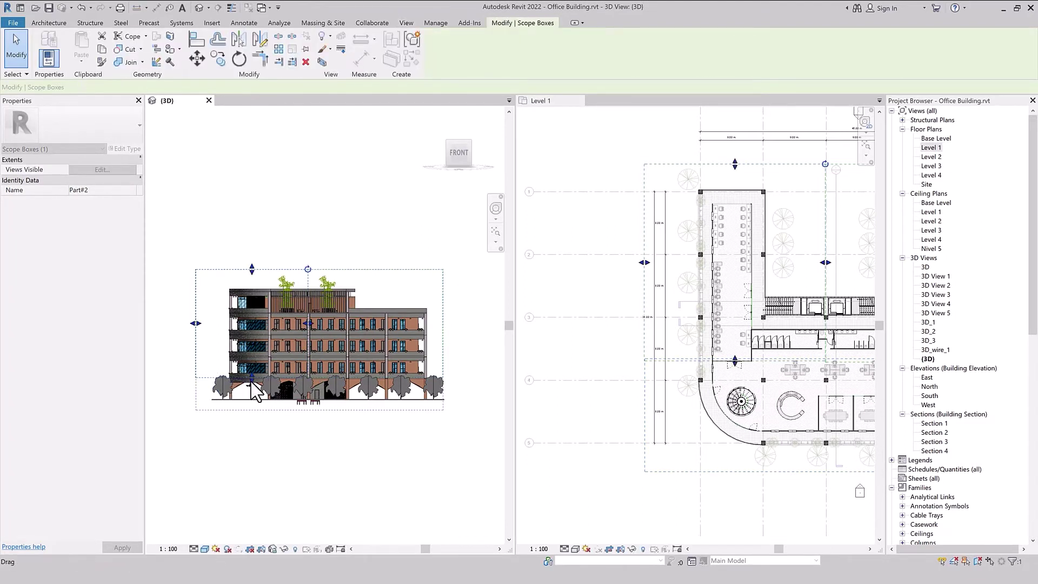
pyautogui.click(273, 452)
# Lower Part#1's bottom edge below the trees in 3D, then close the 3D view.
pyautogui.moveTo(425, 480)
pyautogui.keyDown('shift'); pyautogui.mouseDown(button='middle')
pyautogui.moveTo(339, 492)
pyautogui.moveTo(316, 509)
pyautogui.mouseUp(button='middle'); pyautogui.keyUp('shift')
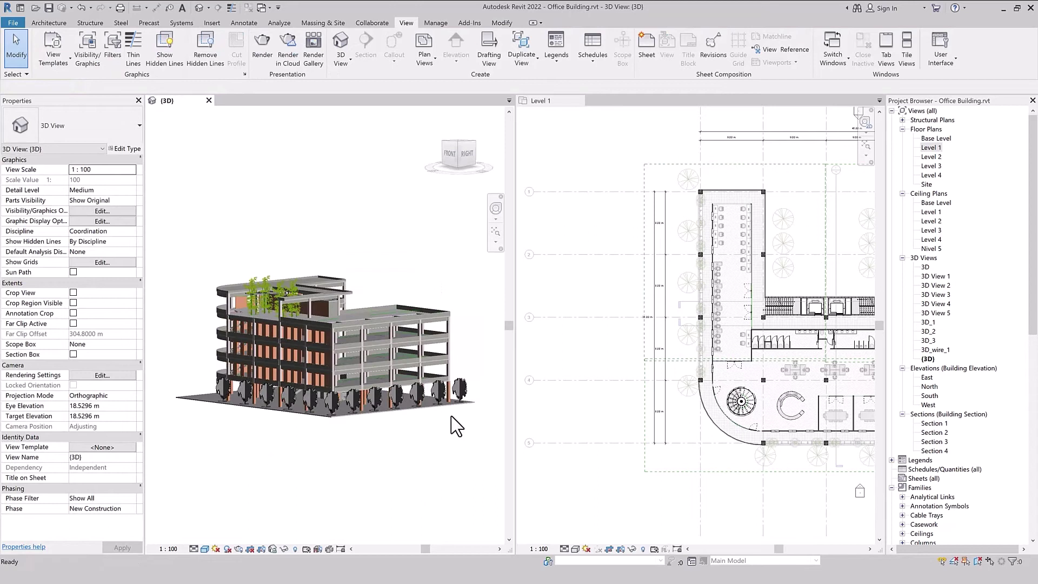
pyautogui.click(449, 275)
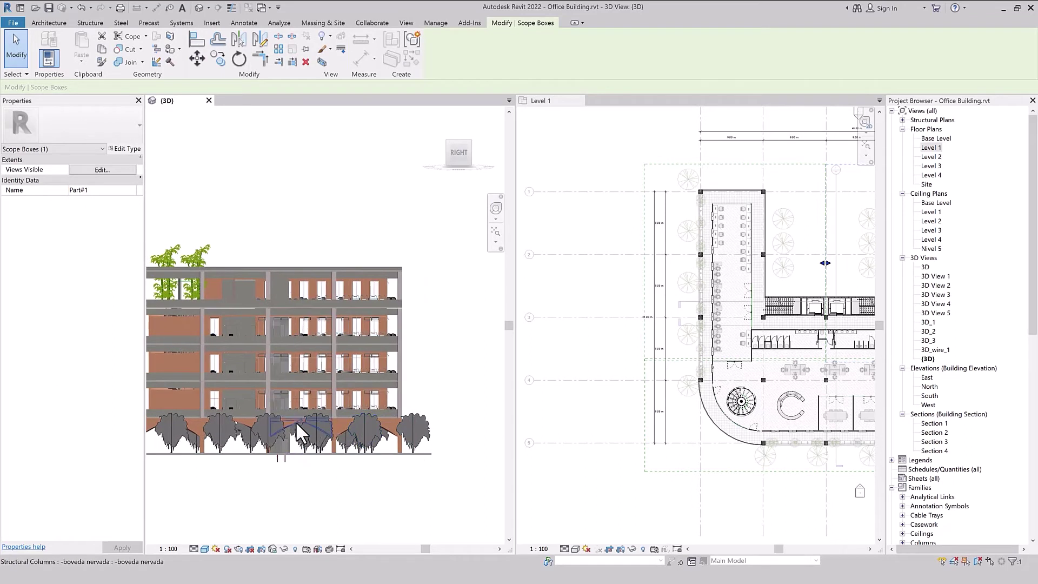
pyautogui.scroll(-2, 429, 407)
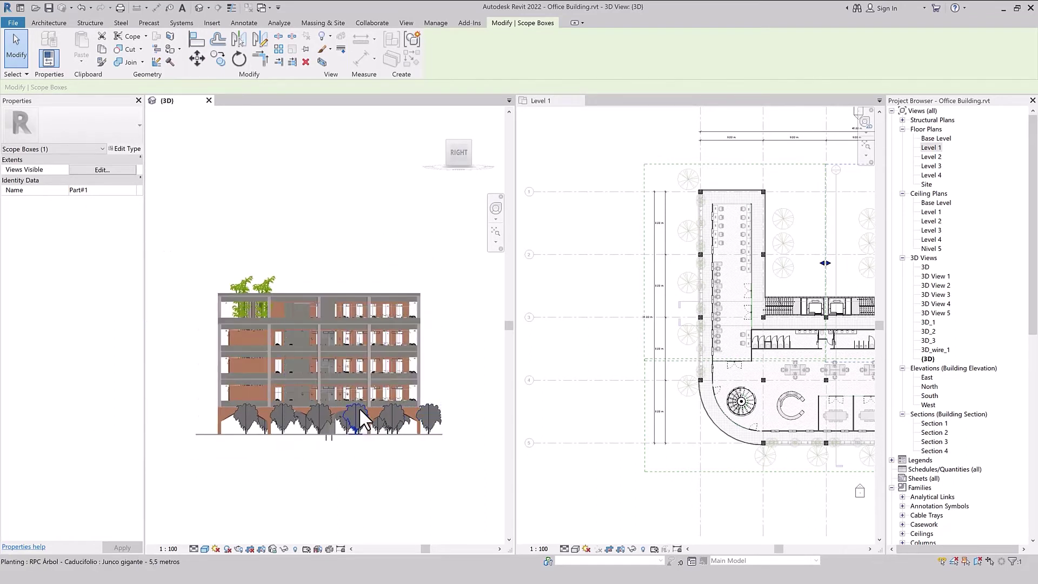
pyautogui.moveTo(361, 406); pyautogui.dragTo(357, 451)
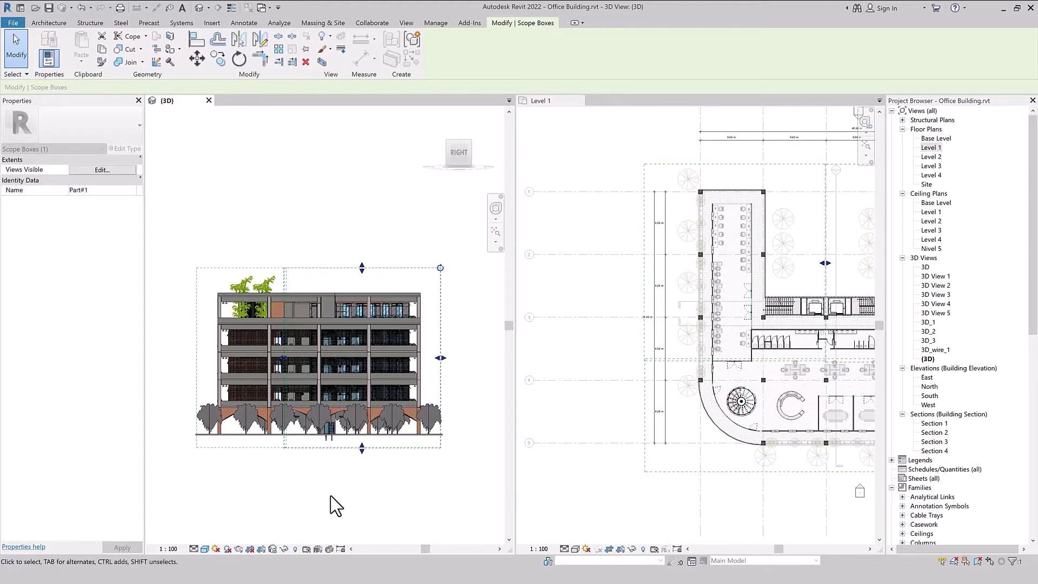
pyautogui.moveTo(361, 449); pyautogui.dragTo(364, 454)
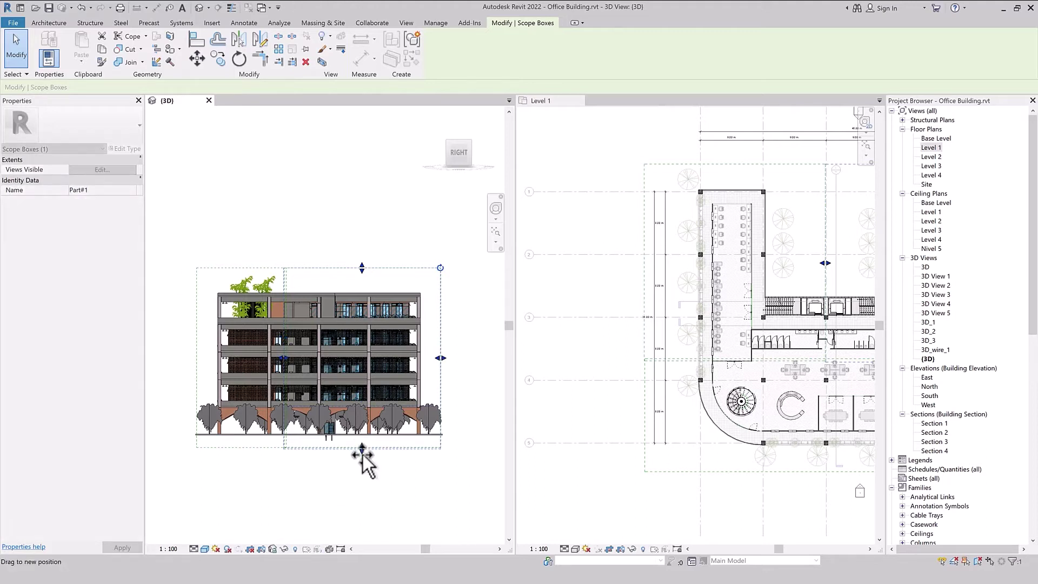
pyautogui.moveTo(363, 452); pyautogui.dragTo(363, 450)
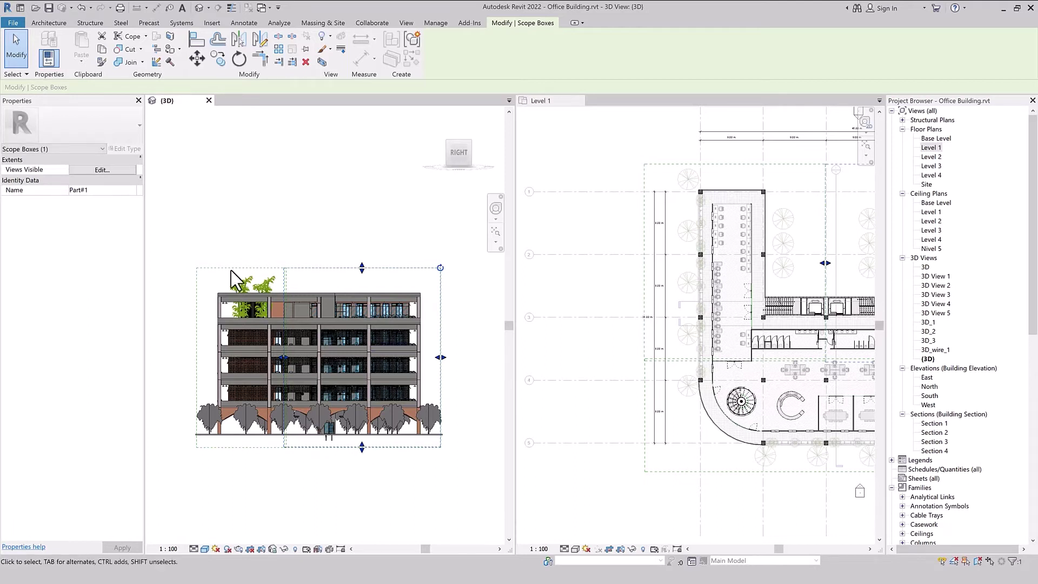
pyautogui.click(371, 224)
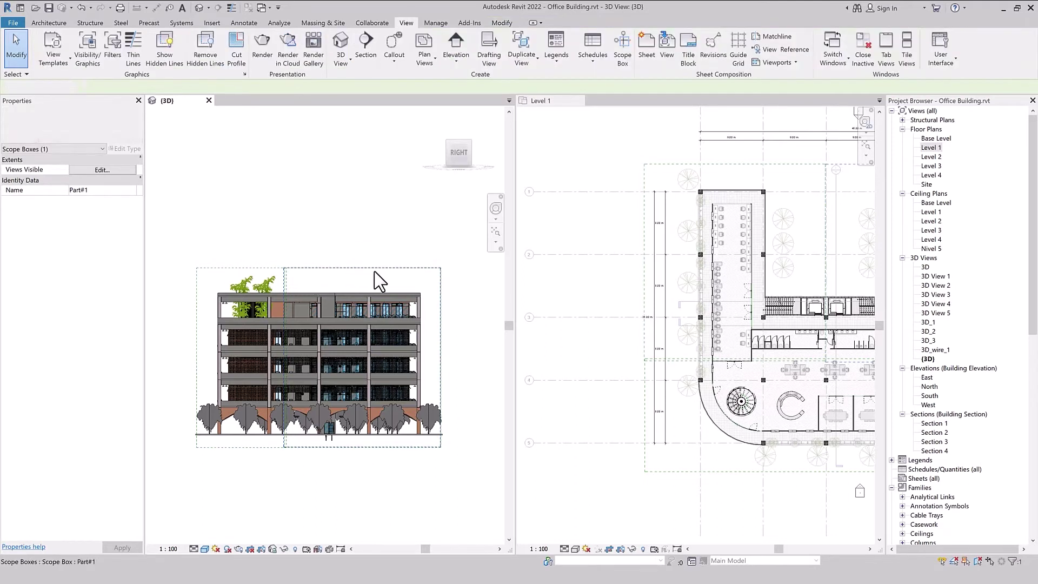
pyautogui.click(209, 101)
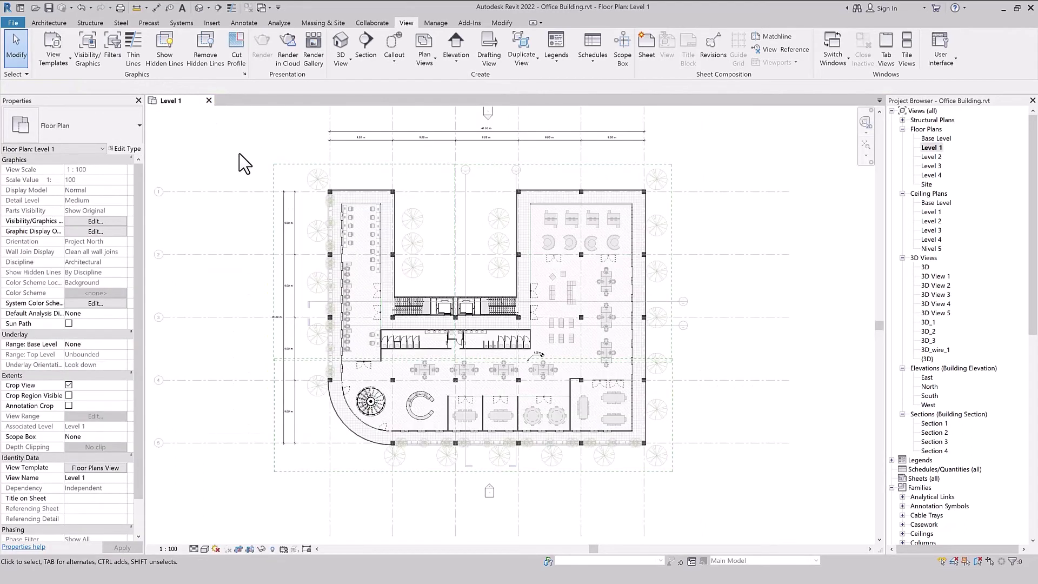
# Create three dependent views of the Base Level floor plan.
pyautogui.click(942, 139)
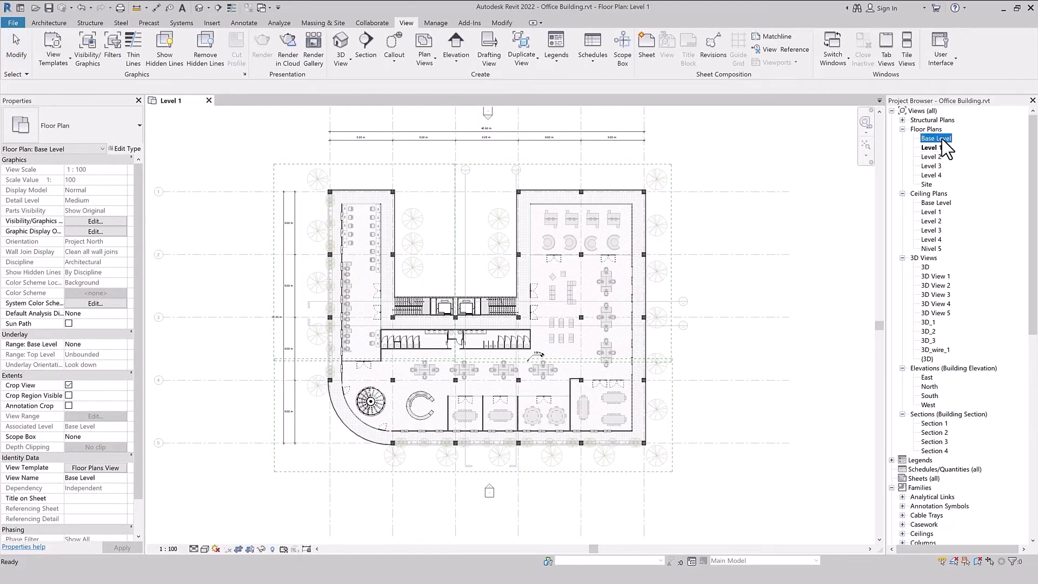
pyautogui.rightClick(942, 139)
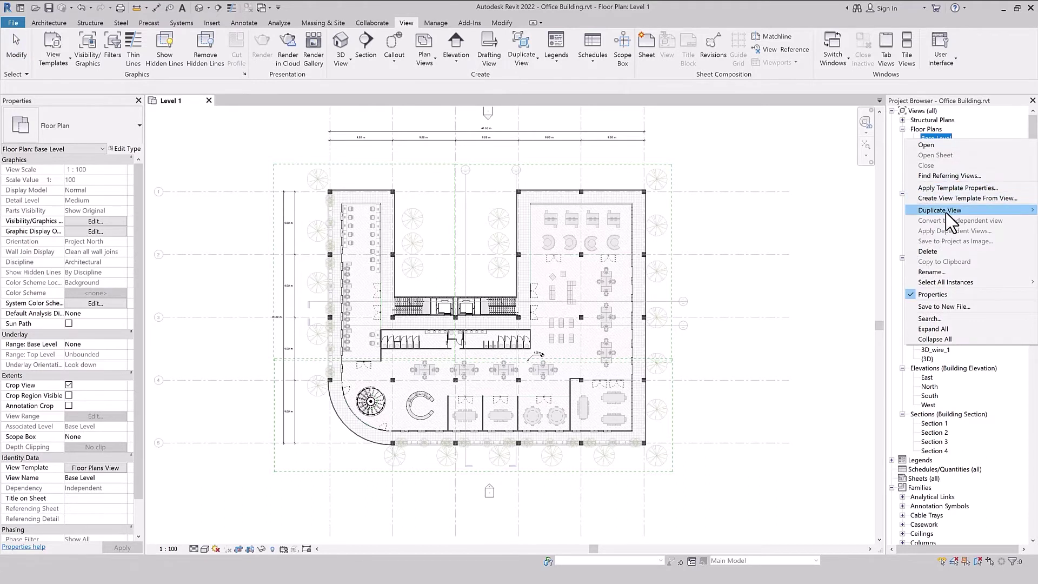
pyautogui.moveTo(939, 209)
pyautogui.click(863, 231)
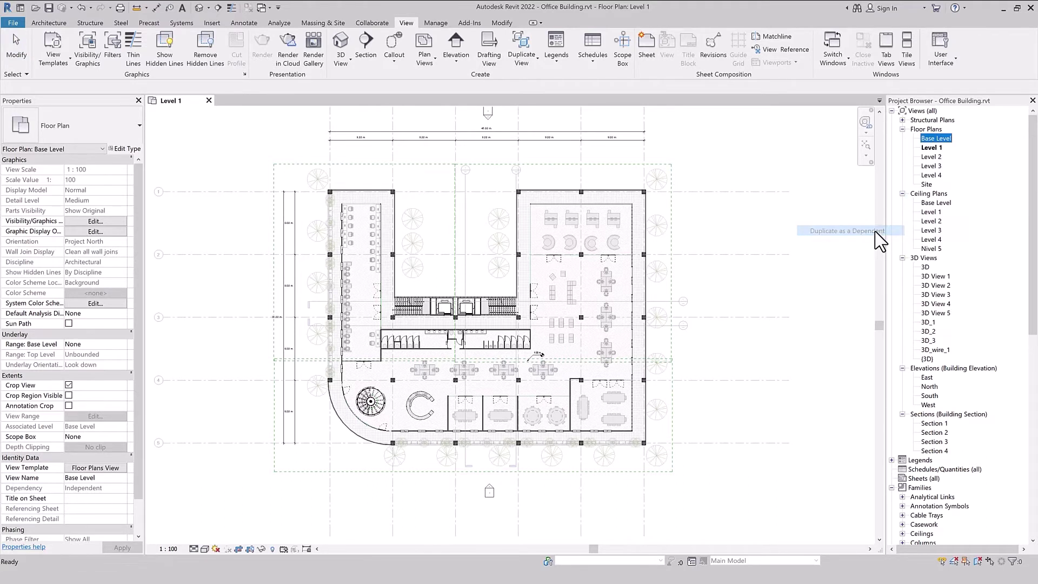
pyautogui.click(912, 138)
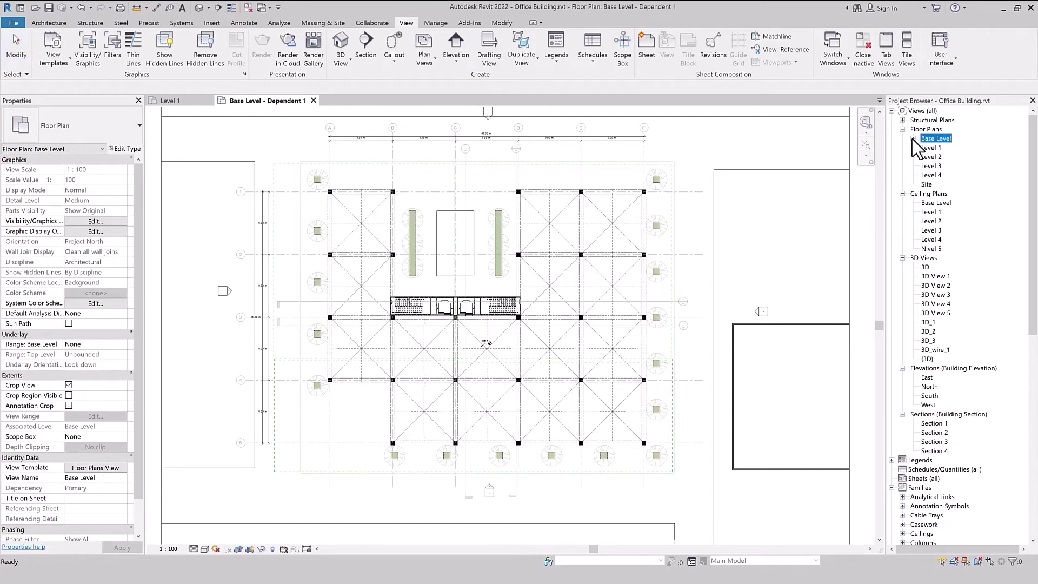
pyautogui.click(913, 138)
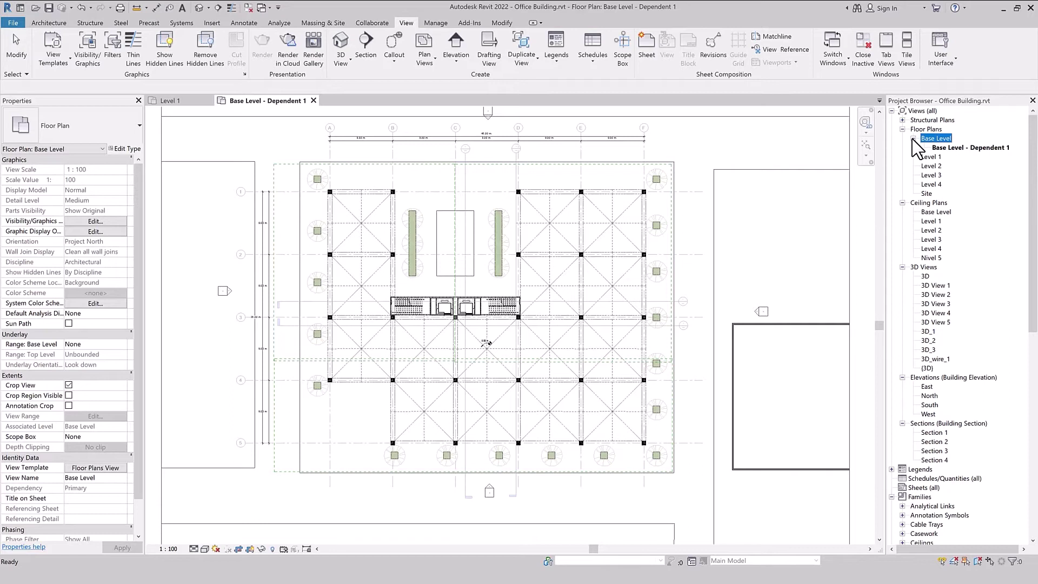
pyautogui.click(959, 148)
pyautogui.rightClick(959, 149)
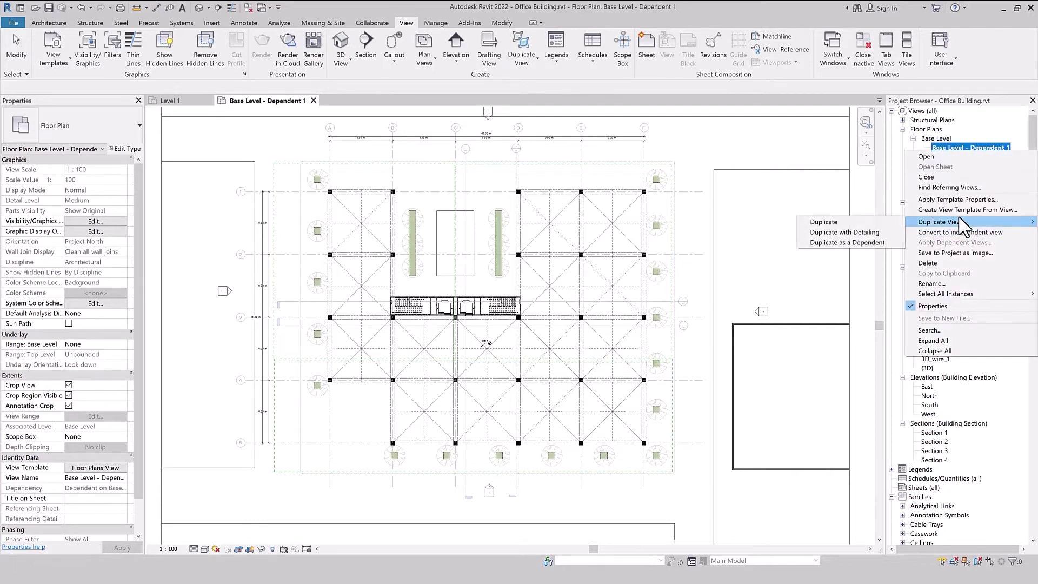
pyautogui.click(865, 242)
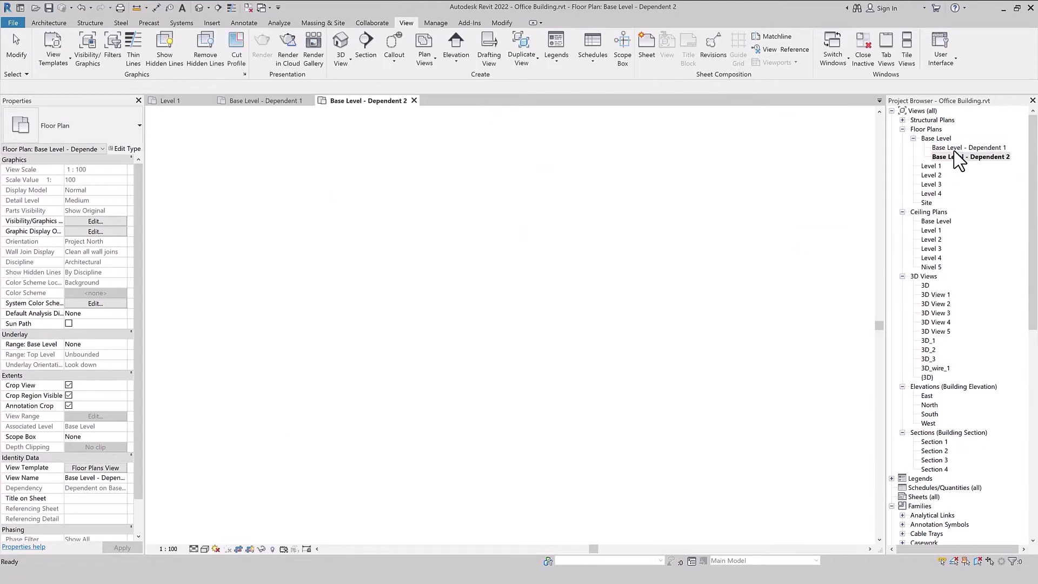
pyautogui.rightClick(956, 157)
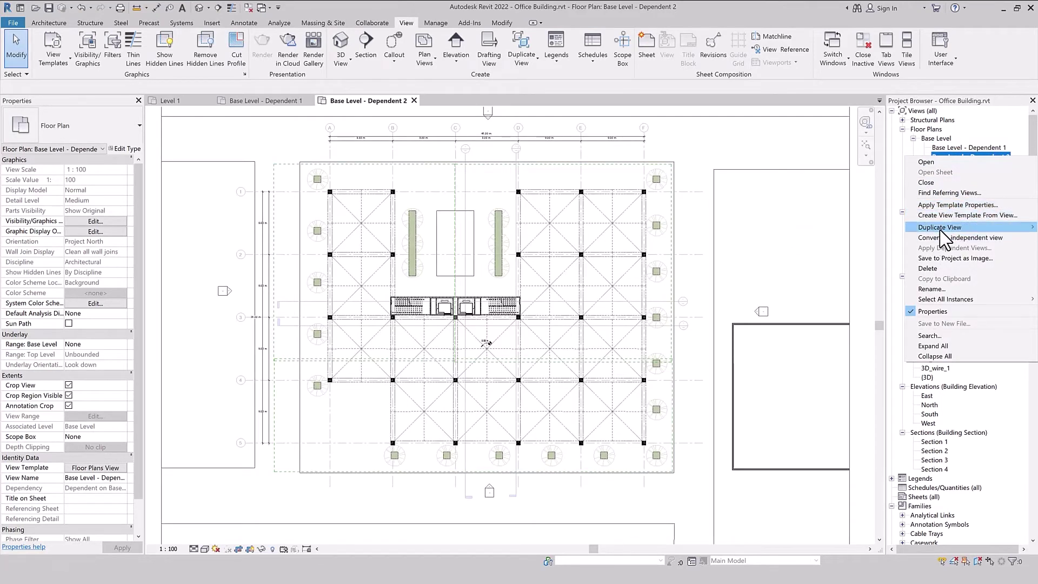
pyautogui.click(844, 260)
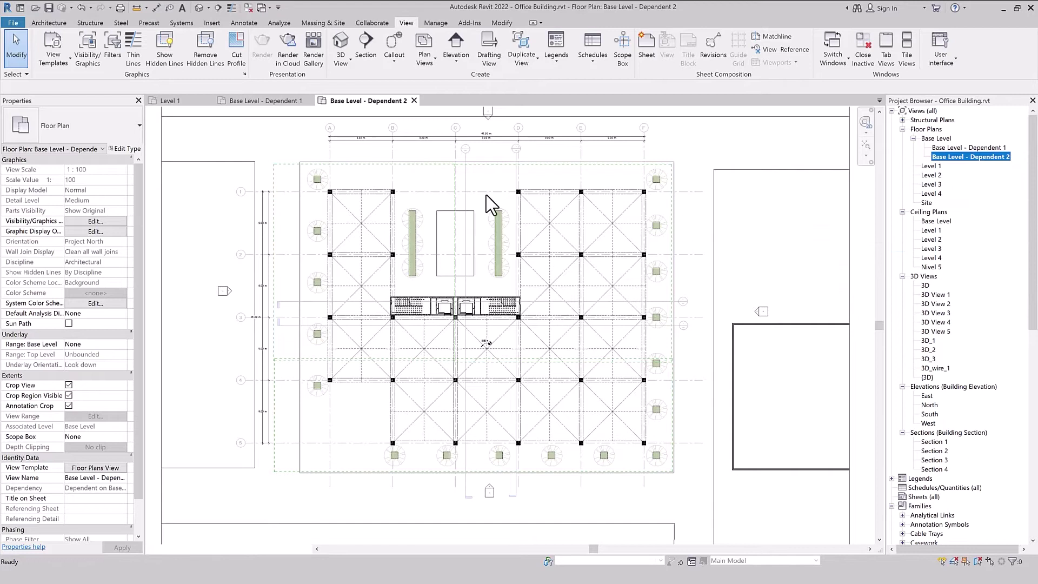
# Create three dependent views of the Level 1 floor plan.
pyautogui.rightClick(930, 175)
pyautogui.moveTo(939, 249)
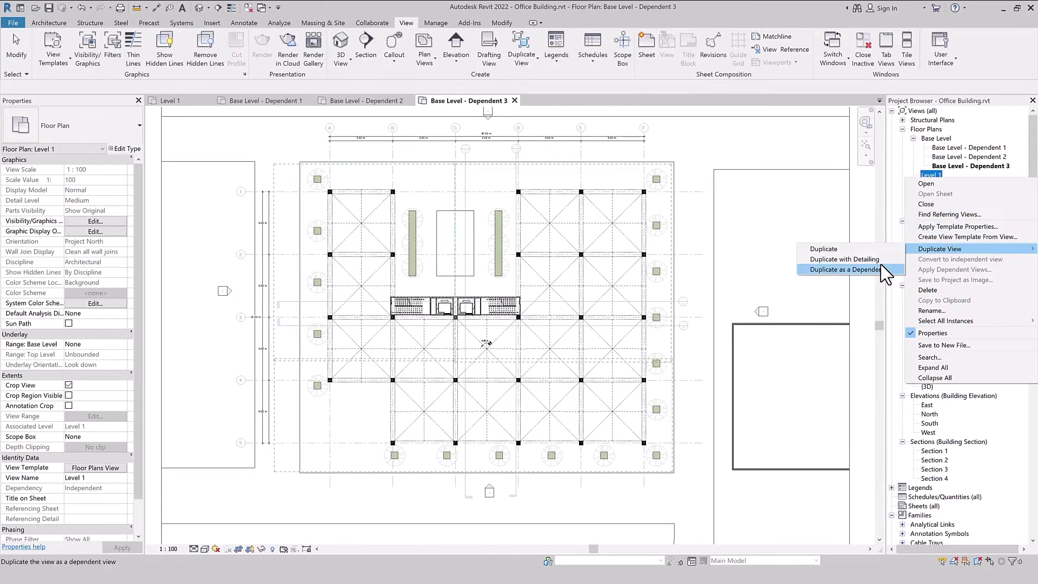
pyautogui.click(843, 269)
pyautogui.rightClick(930, 175)
pyautogui.click(843, 269)
pyautogui.rightClick(930, 175)
pyautogui.click(844, 268)
# Create three dependent views of the Level 2 floor plan.
pyautogui.rightClick(931, 211)
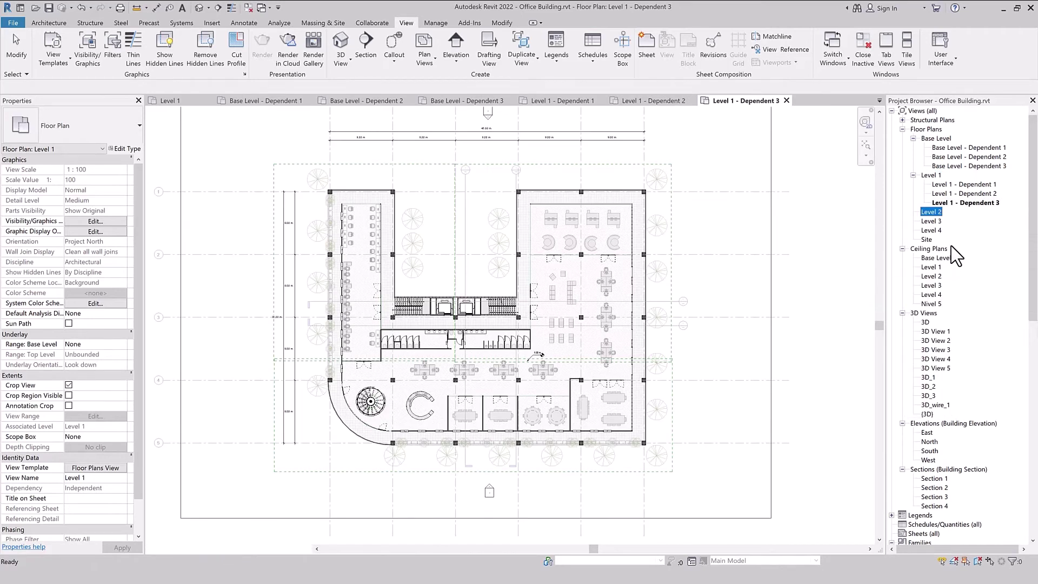
pyautogui.click(843, 304)
pyautogui.rightClick(931, 211)
pyautogui.click(843, 304)
pyautogui.rightClick(960, 233)
pyautogui.click(857, 319)
# Create three dependent views of the Level 3 floor plan.
pyautogui.rightClick(931, 249)
pyautogui.click(843, 341)
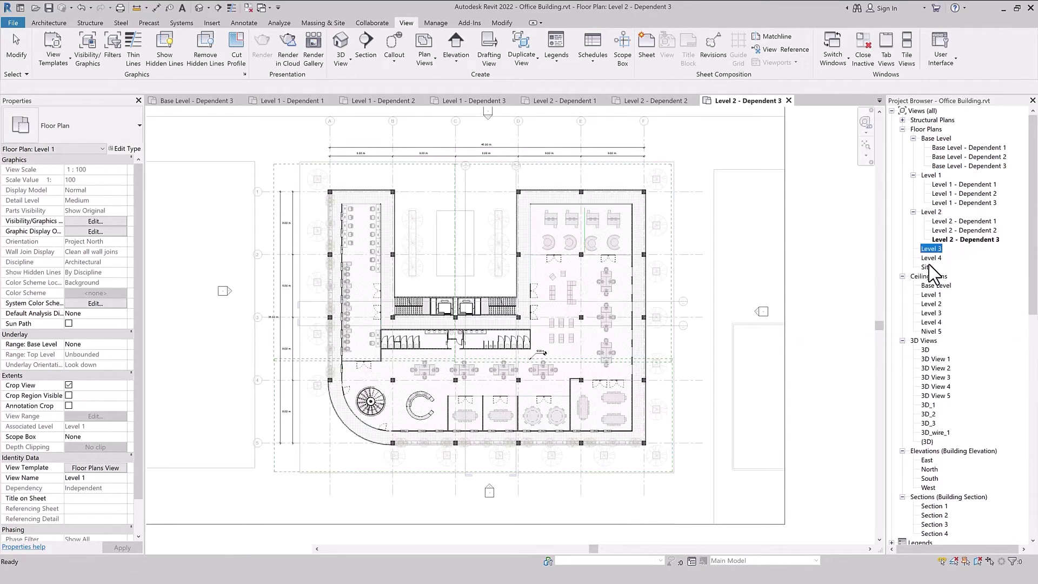
pyautogui.rightClick(930, 248)
pyautogui.click(854, 348)
pyautogui.rightClick(965, 264)
pyautogui.click(854, 361)
# Create three dependent views of the Level 4 floor plan.
pyautogui.rightClick(930, 285)
pyautogui.press('Escape')
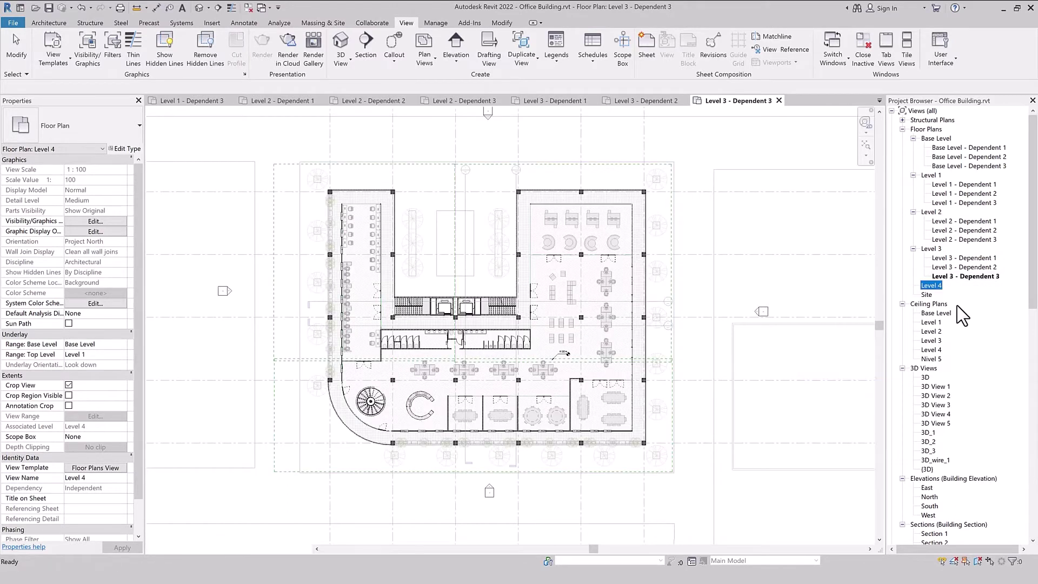
pyautogui.rightClick(931, 285)
pyautogui.click(862, 394)
pyautogui.rightClick(930, 285)
pyautogui.click(862, 394)
pyautogui.rightClick(971, 300)
pyautogui.click(860, 401)
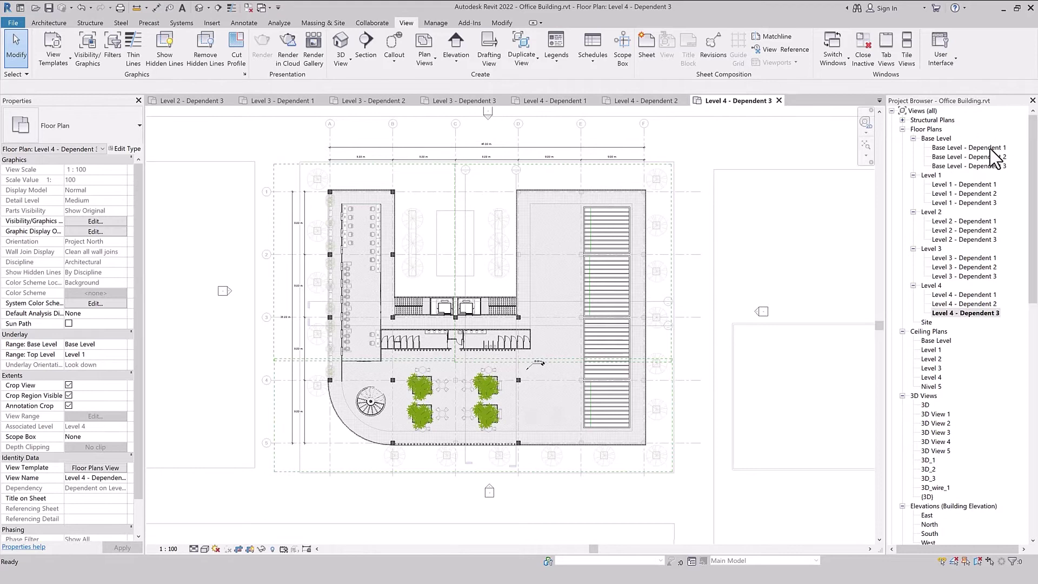
# Keep only Level 1 open with Close Inactive, then select its scope box.
pyautogui.doubleClick(947, 148)
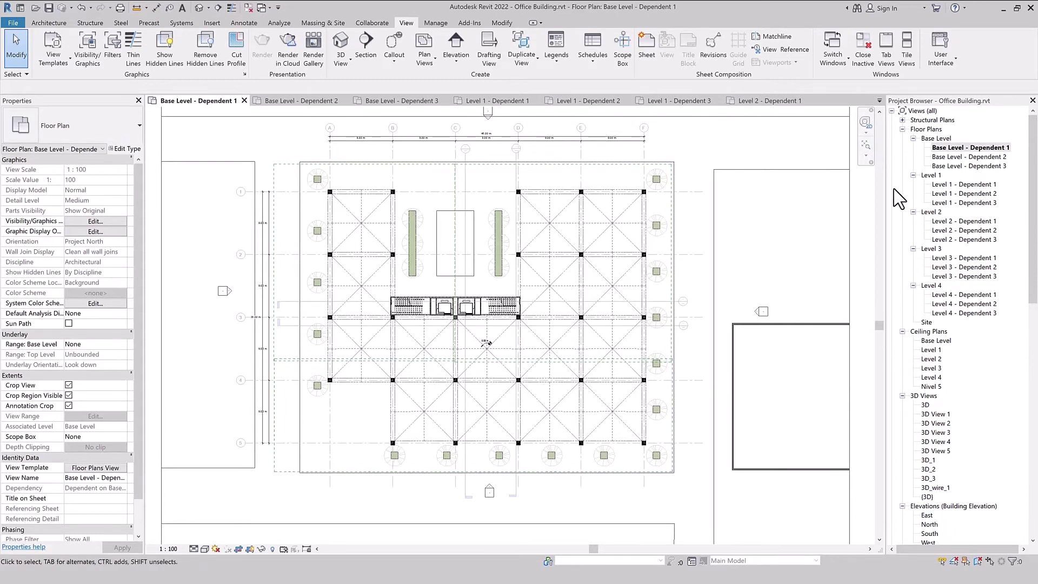
pyautogui.doubleClick(934, 178)
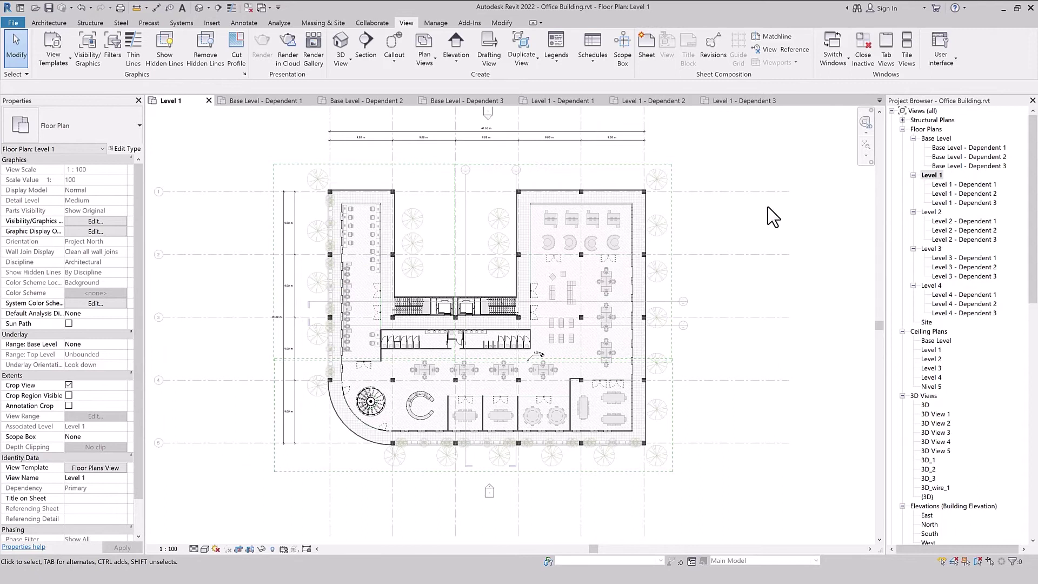
pyautogui.click(863, 48)
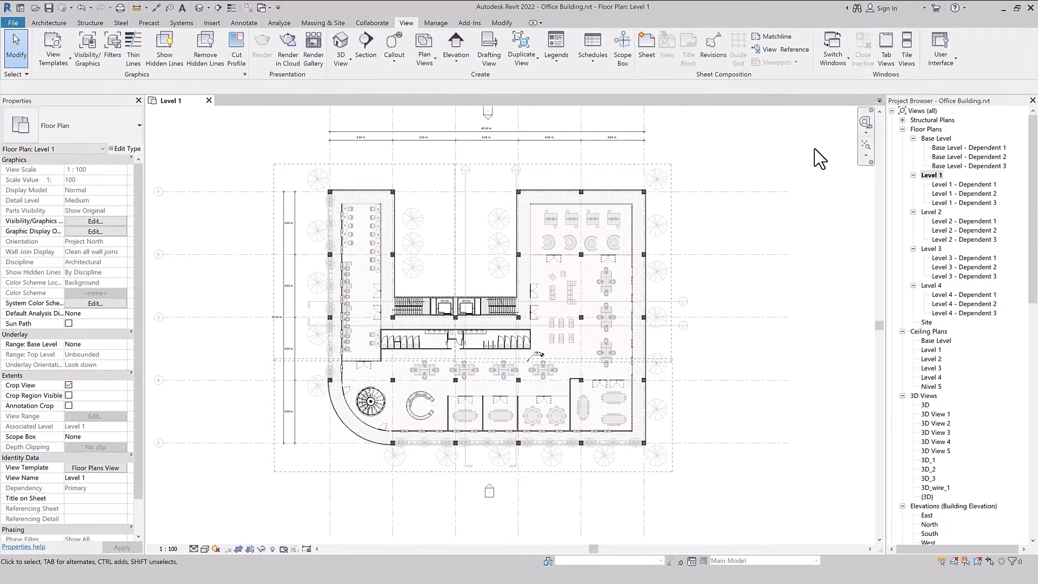
pyautogui.moveTo(207, 160); pyautogui.dragTo(219, 181, button='middle')
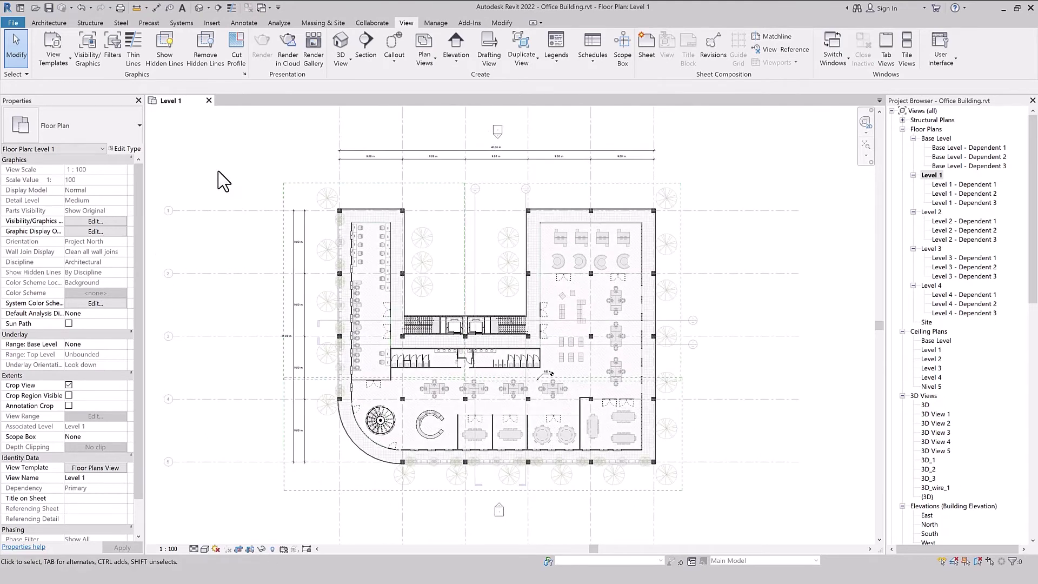
pyautogui.click(603, 182)
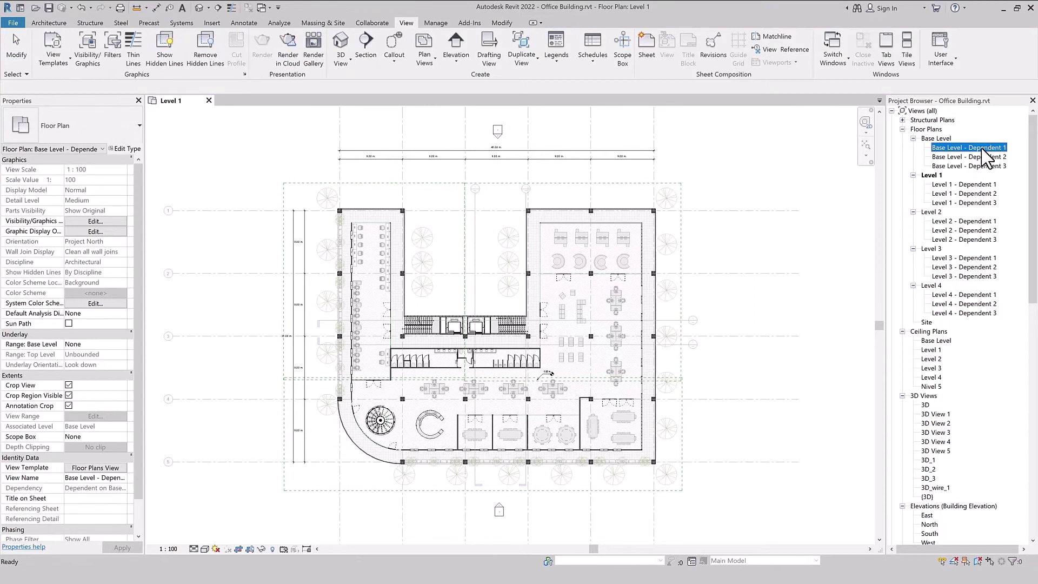
# Rename the Base Level dependent views to Base Level - Part#1, Part#2 and Part#3.
pyautogui.click(976, 147)
pyautogui.moveTo(968, 148); pyautogui.dragTo(1016, 150)
pyautogui.press('Return')
pyautogui.rightClick(989, 157)
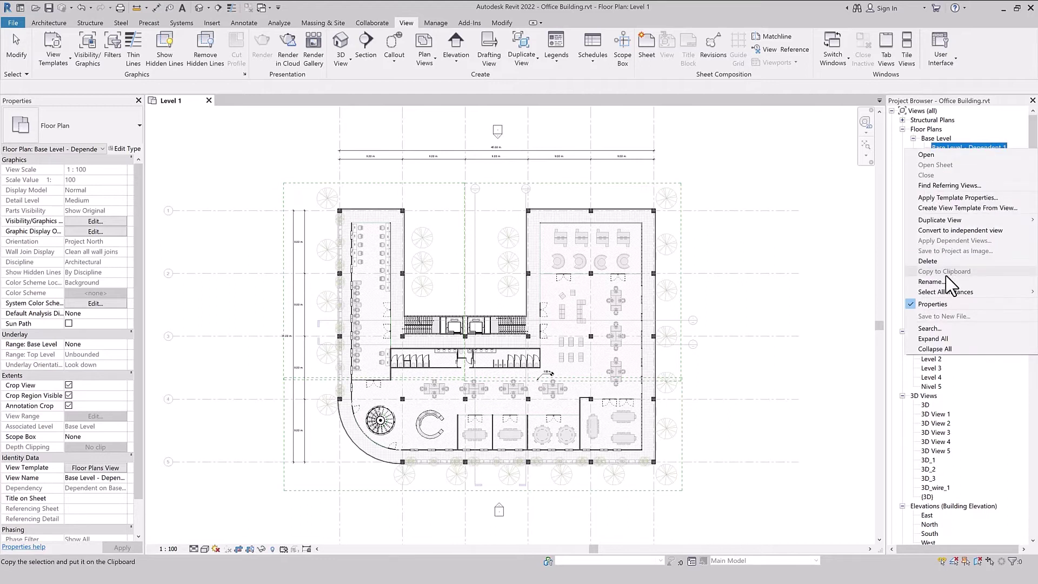
pyautogui.click(978, 281)
pyautogui.moveTo(970, 147); pyautogui.dragTo(1020, 154)
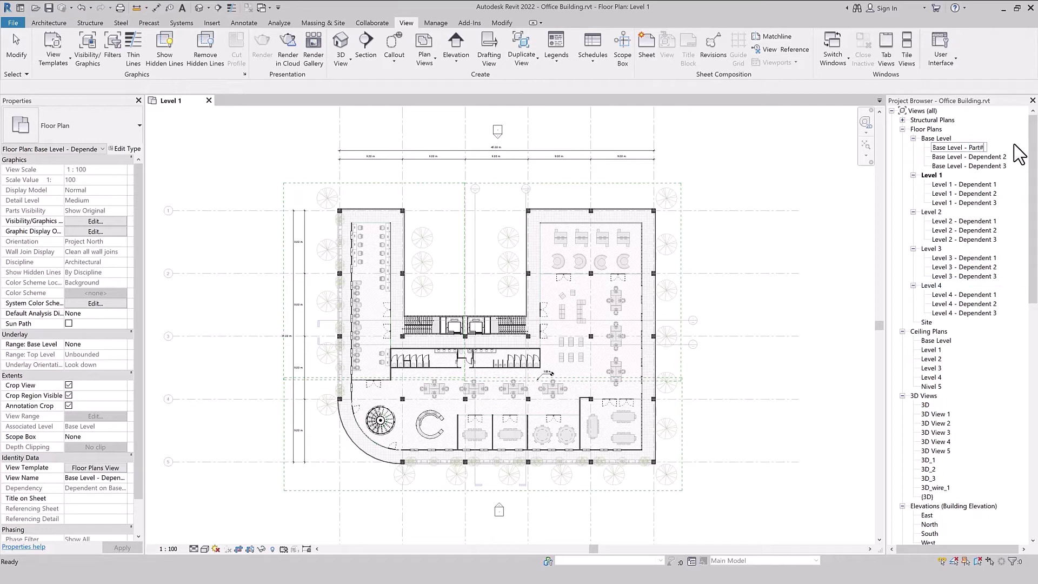
pyautogui.press('Return')
pyautogui.click(978, 157)
pyautogui.write('Base Level - Part#1')
pyautogui.write('3')
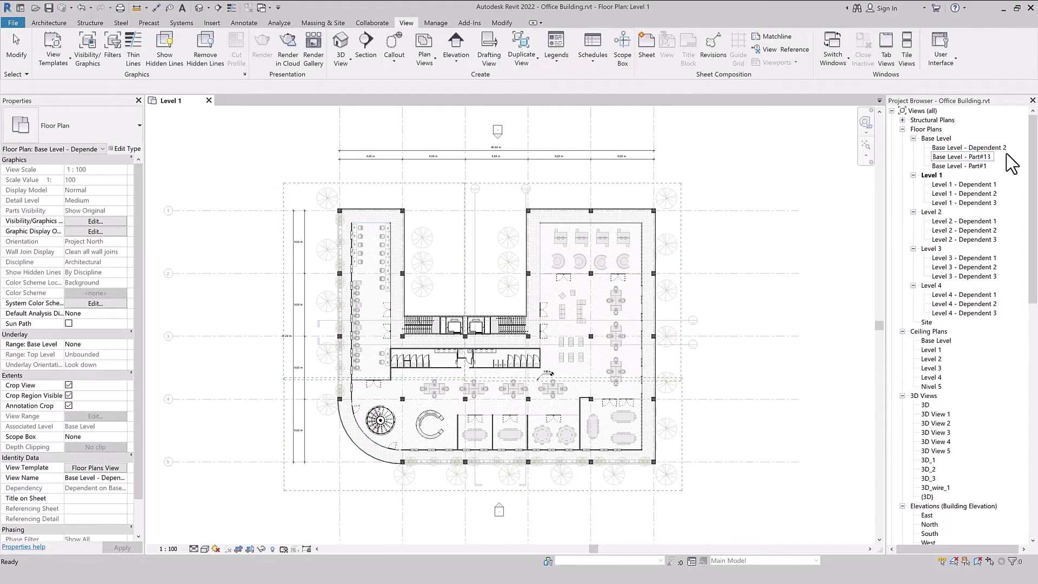
pyautogui.press('Return')
pyautogui.click(989, 148)
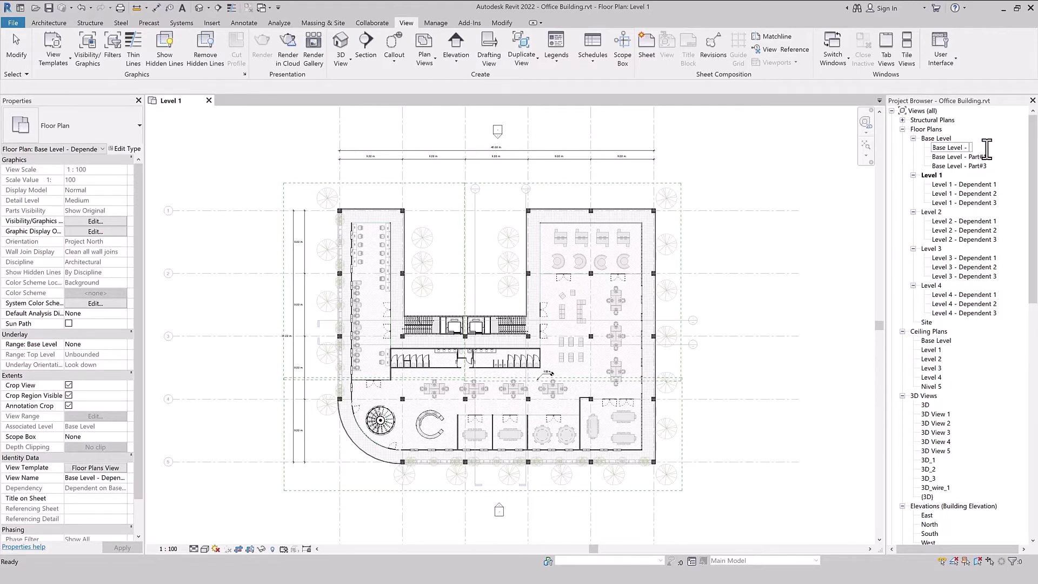
pyautogui.write('Part#2')
pyautogui.press('Return')
# Rename the three Level 1 dependent views to Level 1 - Part#1, Part#2 and Part#3.
pyautogui.click(986, 185)
pyautogui.write('Level 1 - Part#1')
pyautogui.press('Return')
pyautogui.click(987, 193)
pyautogui.write('Level 1 - Part#2')
pyautogui.press('Return')
pyautogui.click(978, 184)
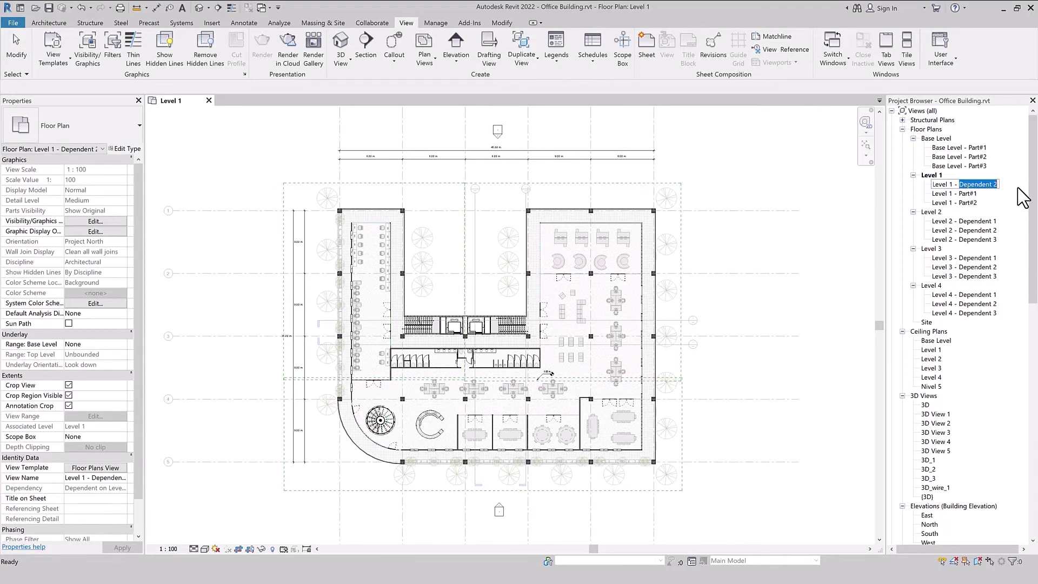
pyautogui.write('Part#3')
pyautogui.press('Return')
# Rename the three Level 2 dependent views to Level 2 - Part#1, Part#2 and Part#3.
pyautogui.press('Down')
pyautogui.press('Down')
pyautogui.press('F2')
pyautogui.write('Level 2 - Part#1')
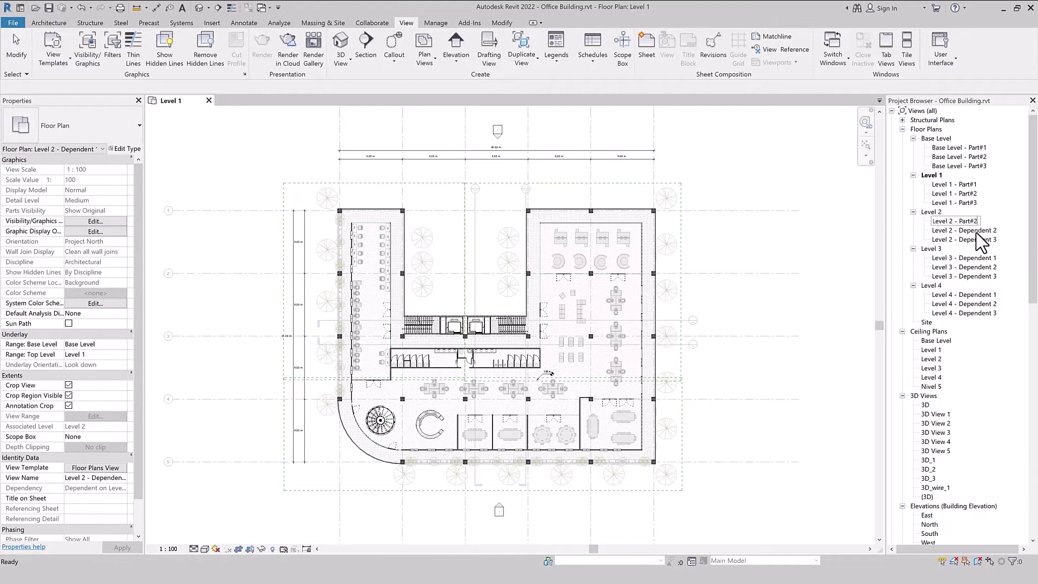
pyautogui.press('Return')
pyautogui.click(979, 230)
pyautogui.moveTo(958, 230)
pyautogui.mouseDown()
pyautogui.moveTo(1003, 234)
pyautogui.moveTo(977, 230)
pyautogui.moveTo(1004, 223)
pyautogui.mouseUp()
pyautogui.write('- Part#2')
pyautogui.press('Return')
pyautogui.click(978, 221)
pyautogui.write('Part#3')
pyautogui.press('Return')
# Rename the three Level 3 dependent views to Part#1, Part#2 and Part#3.
pyautogui.moveTo(958, 258)
pyautogui.mouseDown()
pyautogui.moveTo(1004, 259)
pyautogui.moveTo(1005, 273)
pyautogui.moveTo(1004, 259)
pyautogui.mouseUp()
pyautogui.write('Part#1')
pyautogui.press('Return')
pyautogui.click(978, 267)
pyautogui.write('Part#3')
pyautogui.press('Return')
pyautogui.write('Part#2')
pyautogui.press('Return')
# Rename the three Level 4 dependent views to Part#1, Part#2 and Part#3.
pyautogui.click(991, 295)
pyautogui.moveTo(958, 294)
pyautogui.mouseDown()
pyautogui.moveTo(1004, 296)
pyautogui.moveTo(1004, 305)
pyautogui.moveTo(1010, 295)
pyautogui.mouseUp()
pyautogui.write('Part#1')
pyautogui.press('Return')
pyautogui.click(979, 304)
pyautogui.write('Part#1')
pyautogui.press('BackSpace')
pyautogui.write('2')
pyautogui.press('Return')
pyautogui.click(992, 295)
pyautogui.write('Part#')
pyautogui.press('Return')
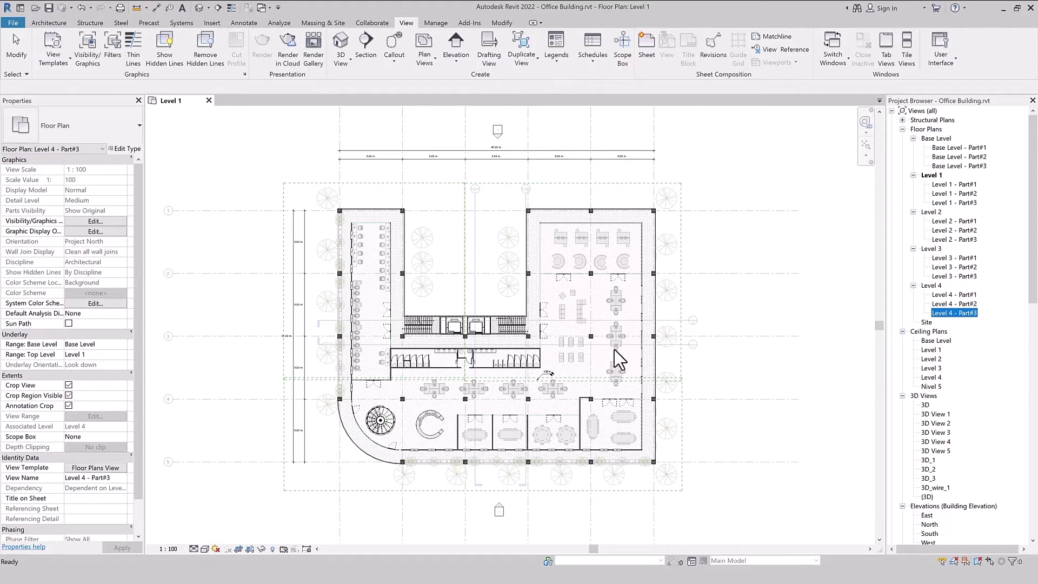
# Collapse the Ceiling Plans, 3D Views, Elevations, Sections and Families lists in the Project Browser.
pyautogui.click(903, 331)
pyautogui.click(902, 341)
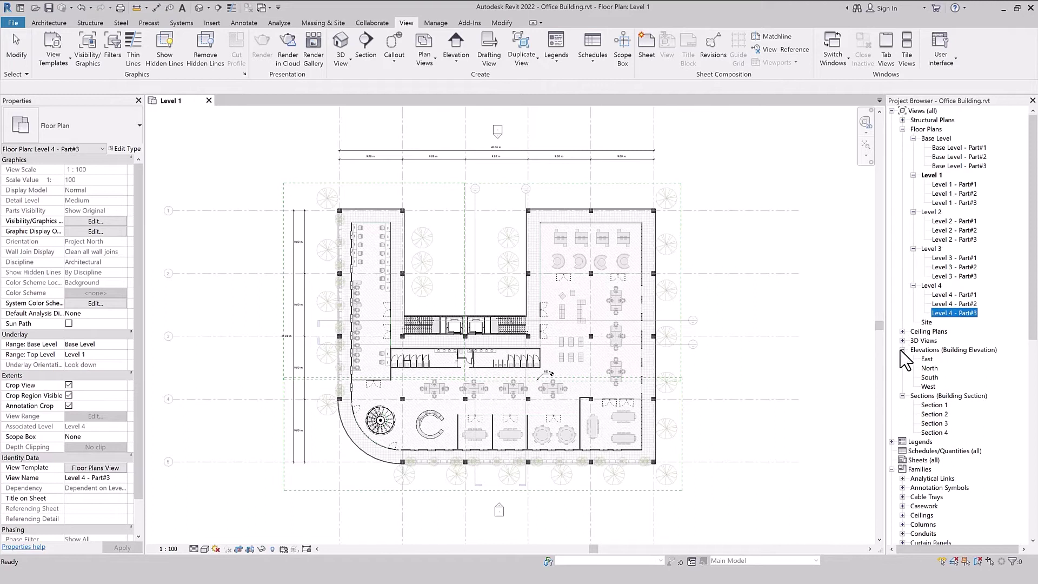
pyautogui.click(901, 350)
pyautogui.click(901, 358)
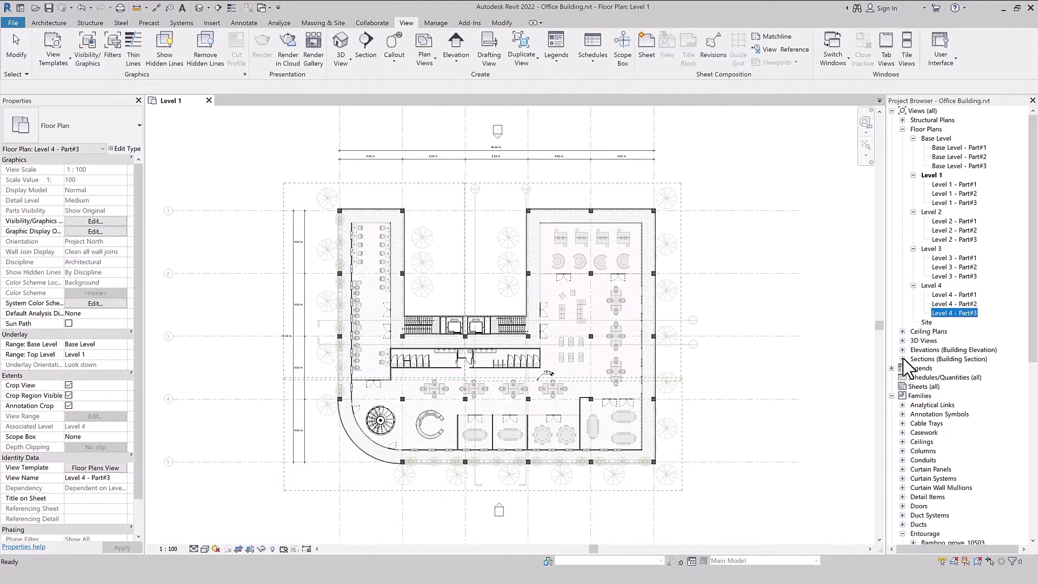
pyautogui.click(891, 396)
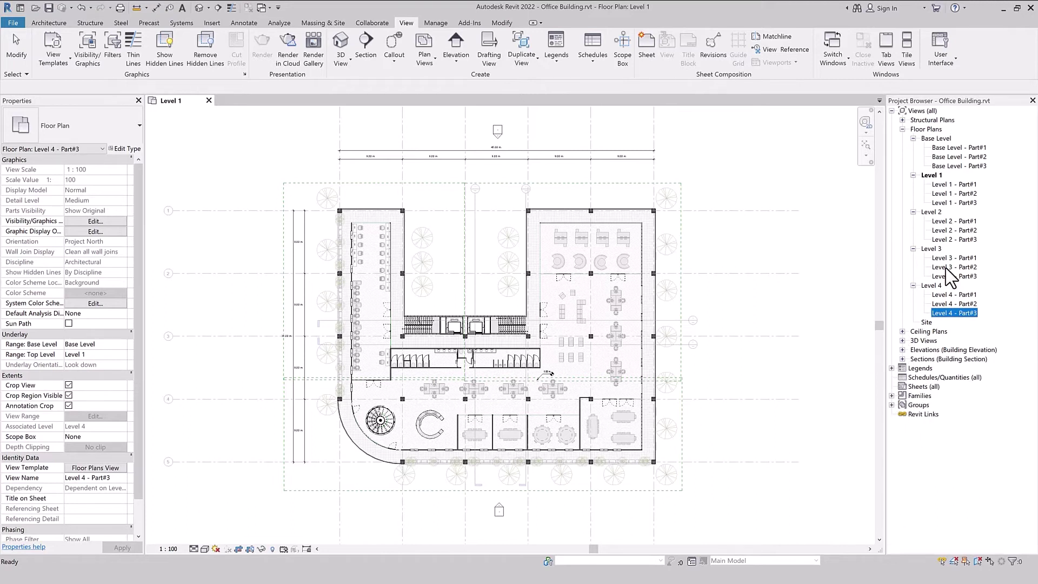
# Check the Scope Box setting of Base Level - Part#1 without changing it, then close that view.
pyautogui.doubleClick(977, 149)
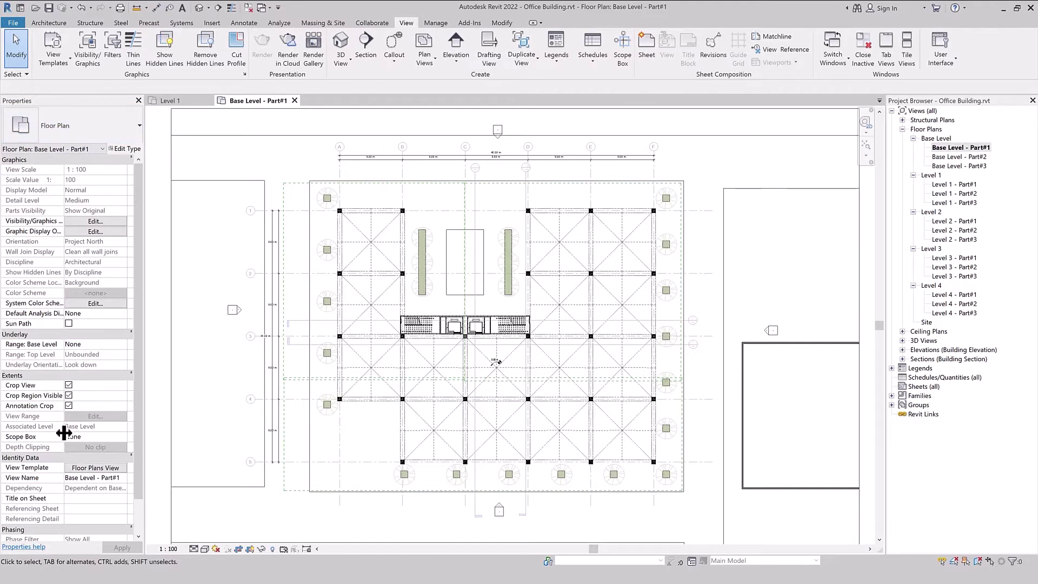
pyautogui.scroll(-1, 63, 432)
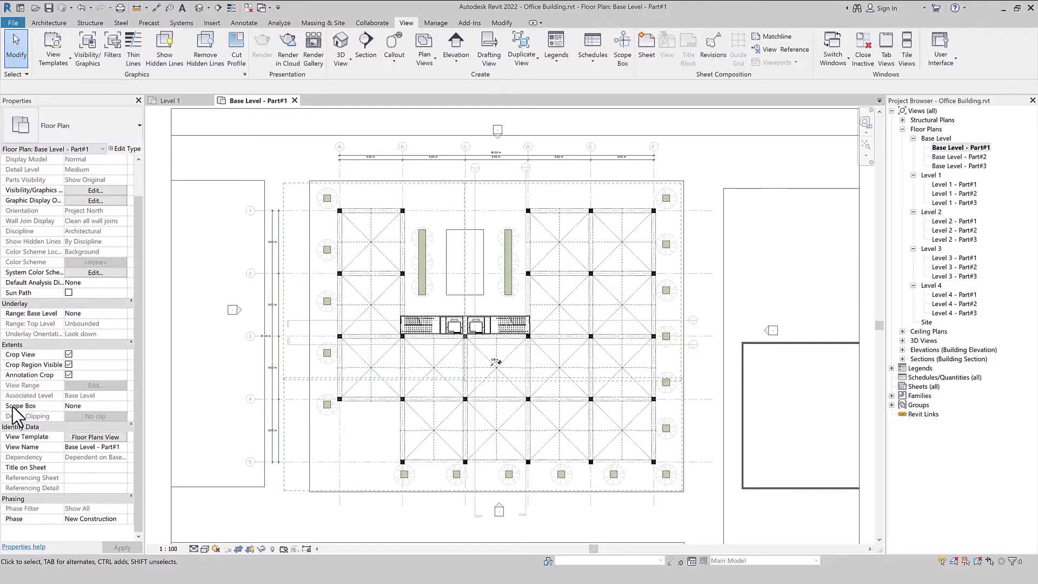
pyautogui.click(120, 406)
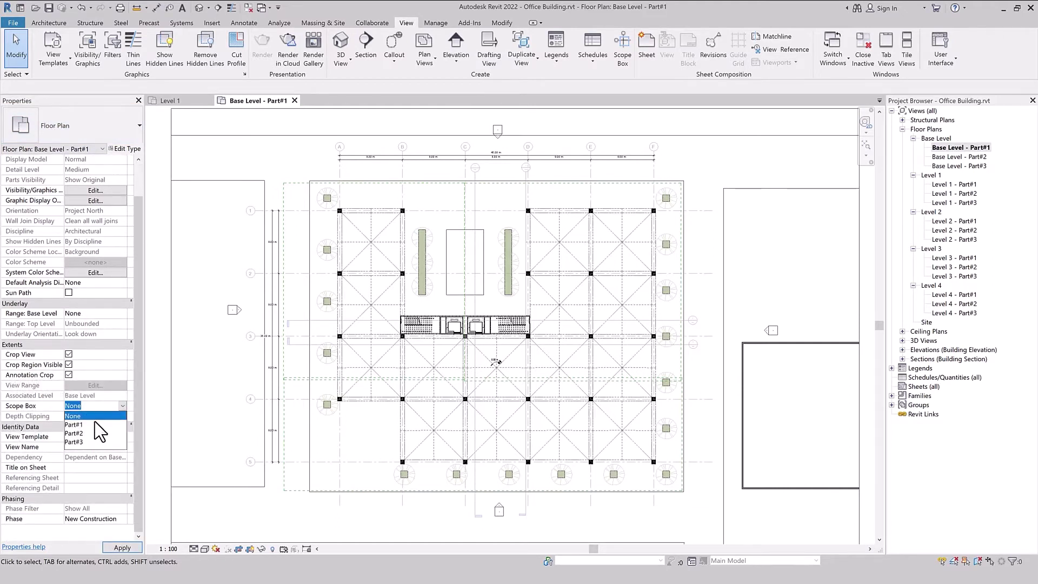
pyautogui.click(261, 150)
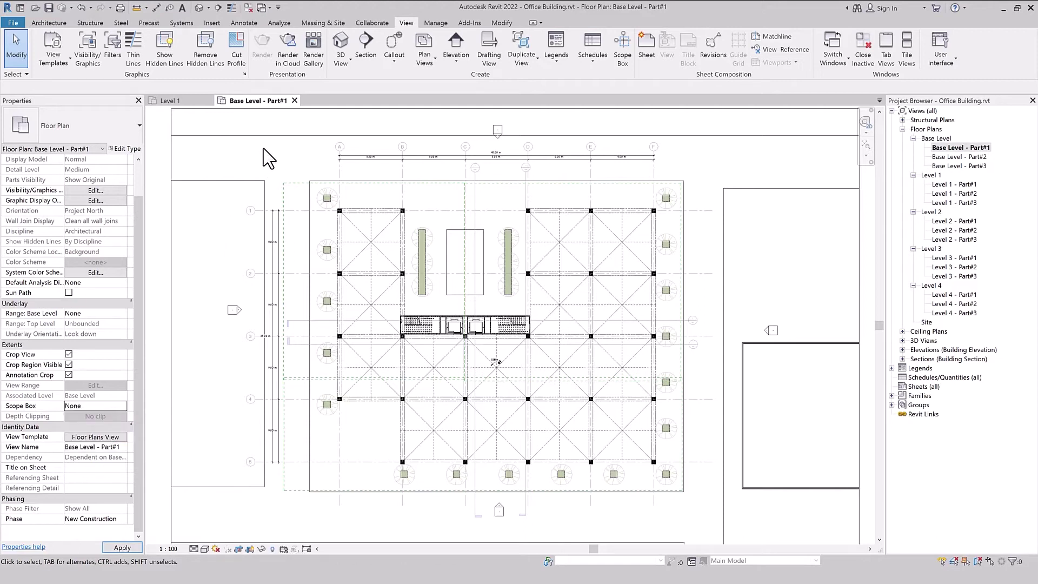
pyautogui.click(295, 101)
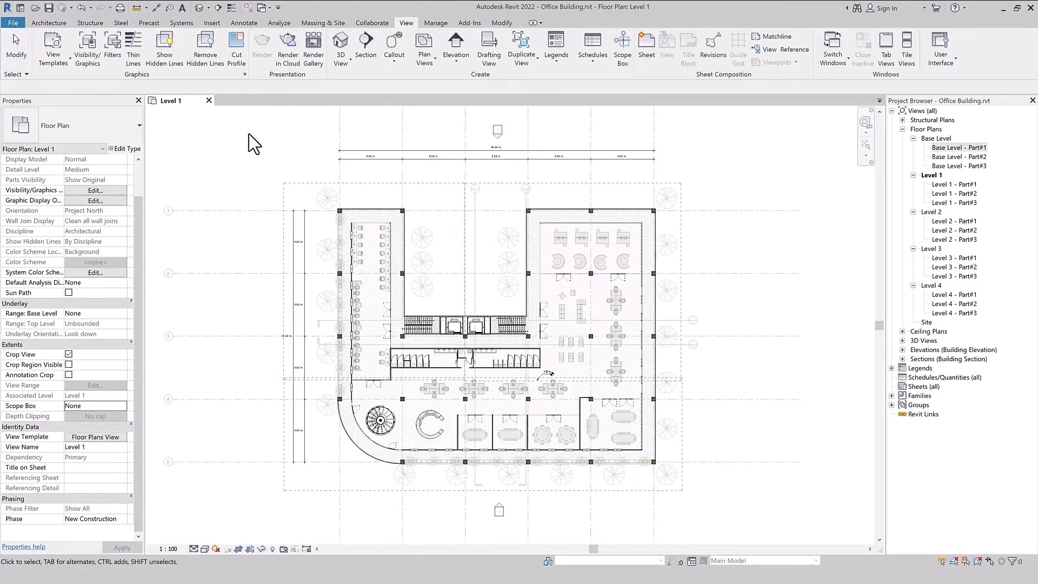
# Assign the Part#1 scope box to the five Part#1 views, Base Level through Level 4.
pyautogui.click(970, 149)
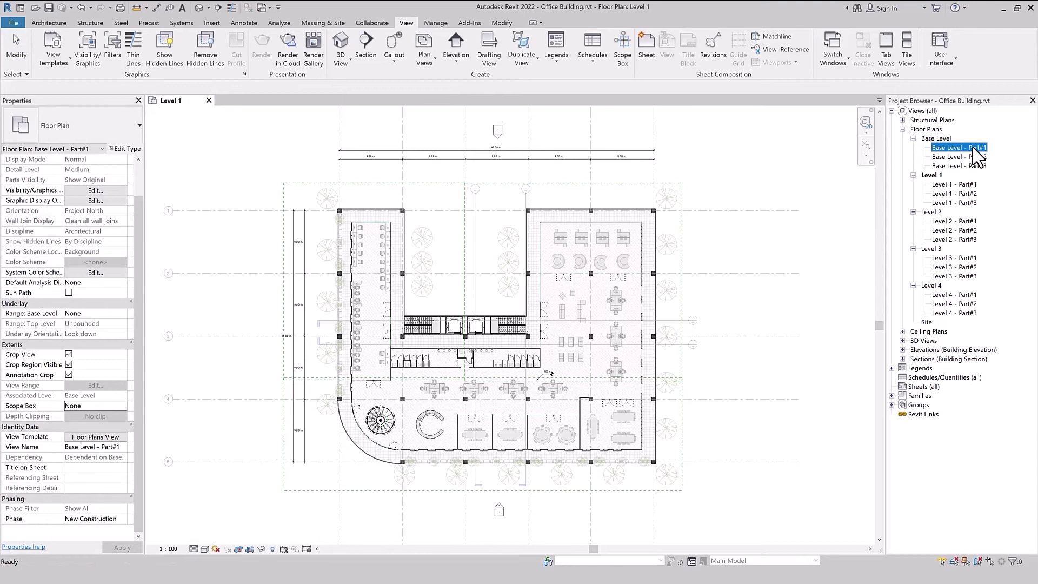
pyautogui.keyDown('ctrl'); pyautogui.click(972, 185); pyautogui.keyUp('ctrl')
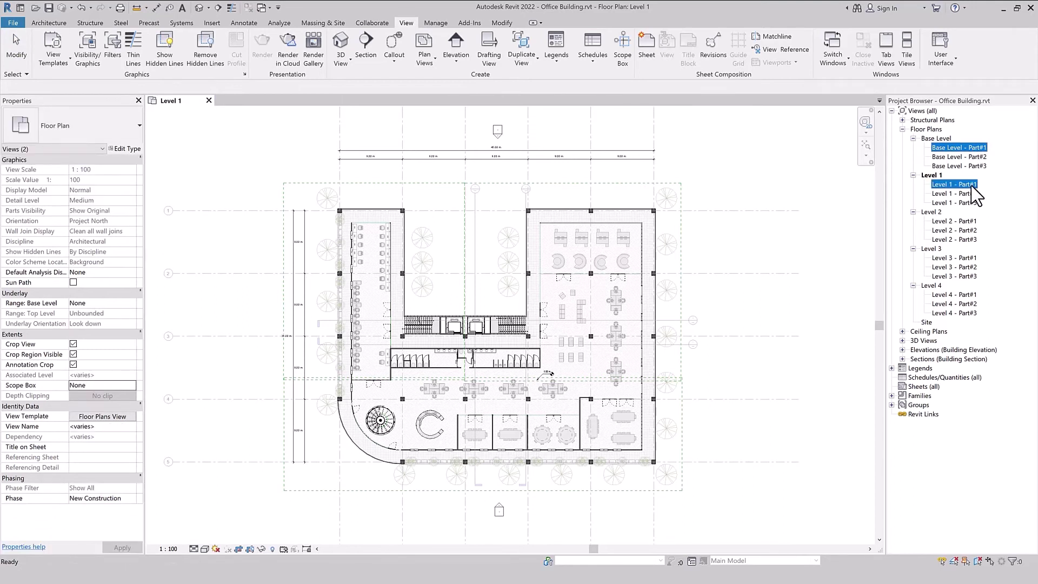
pyautogui.keyDown('ctrl'); pyautogui.click(964, 222); pyautogui.keyUp('ctrl')
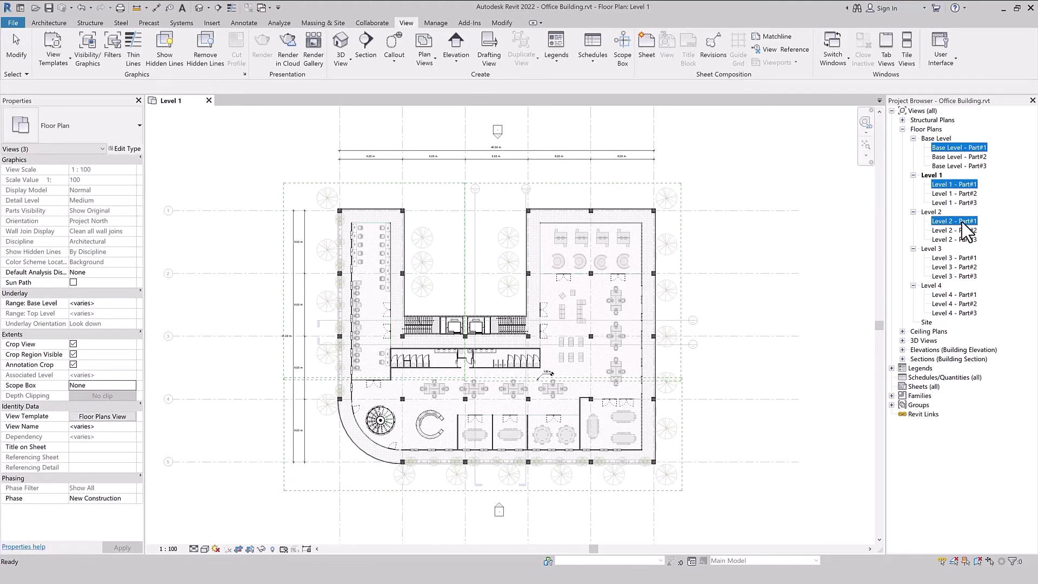
pyautogui.keyDown('ctrl'); pyautogui.click(967, 258); pyautogui.keyUp('ctrl')
pyautogui.keyDown('ctrl'); pyautogui.click(967, 295); pyautogui.keyUp('ctrl')
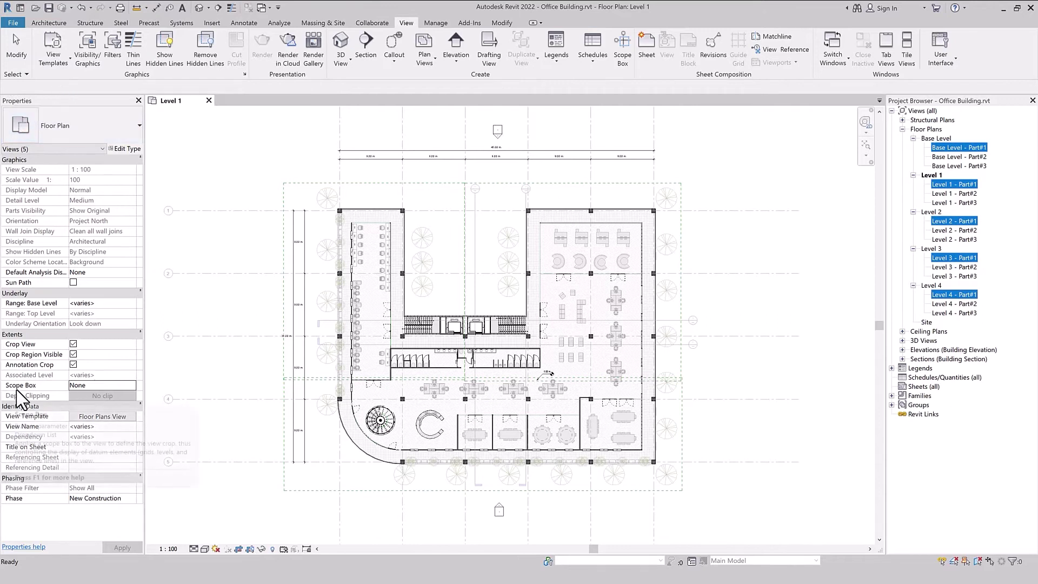
pyautogui.click(132, 385)
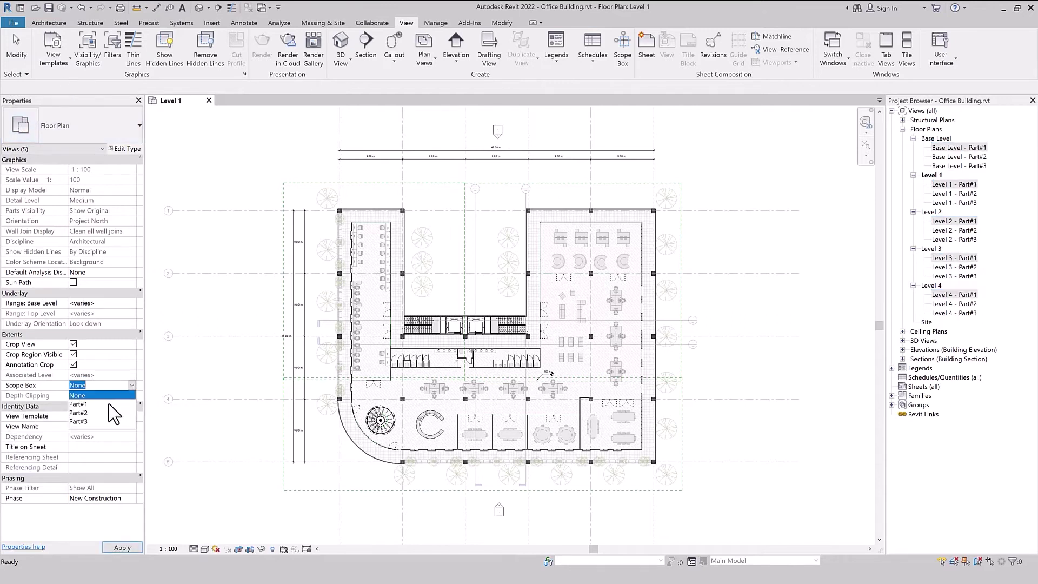
pyautogui.click(112, 405)
pyautogui.click(176, 376)
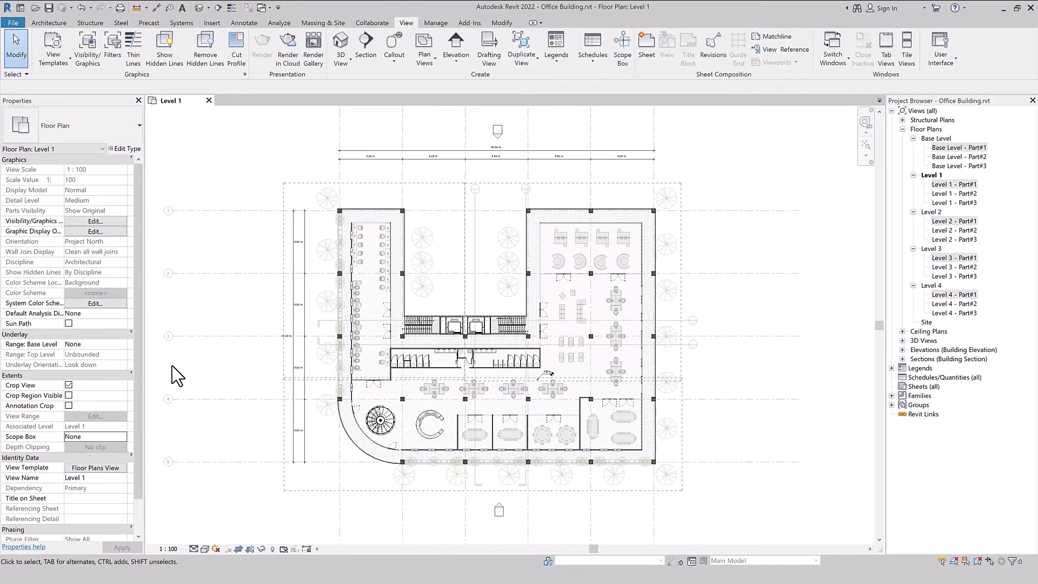
# Assign the Part#2 scope box to the five Part#2 views on every level.
pyautogui.click(961, 157)
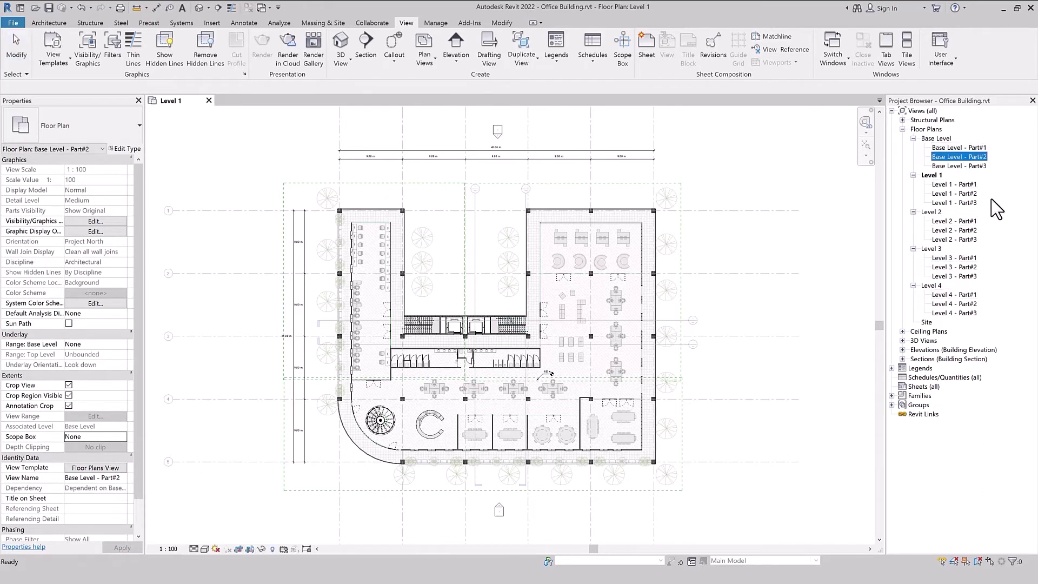
pyautogui.keyDown('ctrl'); pyautogui.click(968, 194); pyautogui.keyUp('ctrl')
pyautogui.keyDown('ctrl'); pyautogui.click(962, 230); pyautogui.keyUp('ctrl')
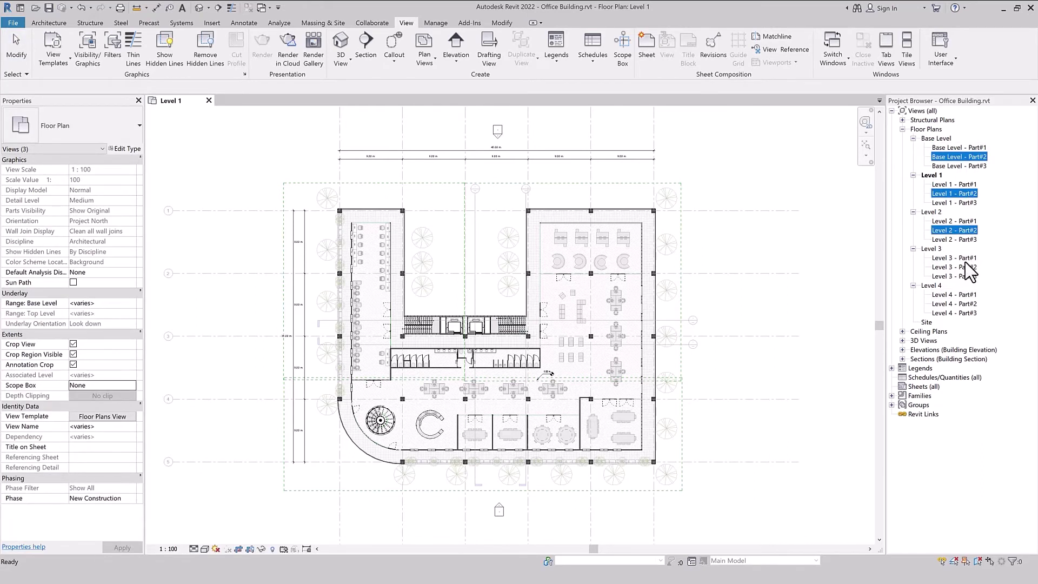
pyautogui.keyDown('ctrl'); pyautogui.click(965, 267); pyautogui.keyUp('ctrl')
pyautogui.keyDown('ctrl'); pyautogui.click(965, 304); pyautogui.keyUp('ctrl')
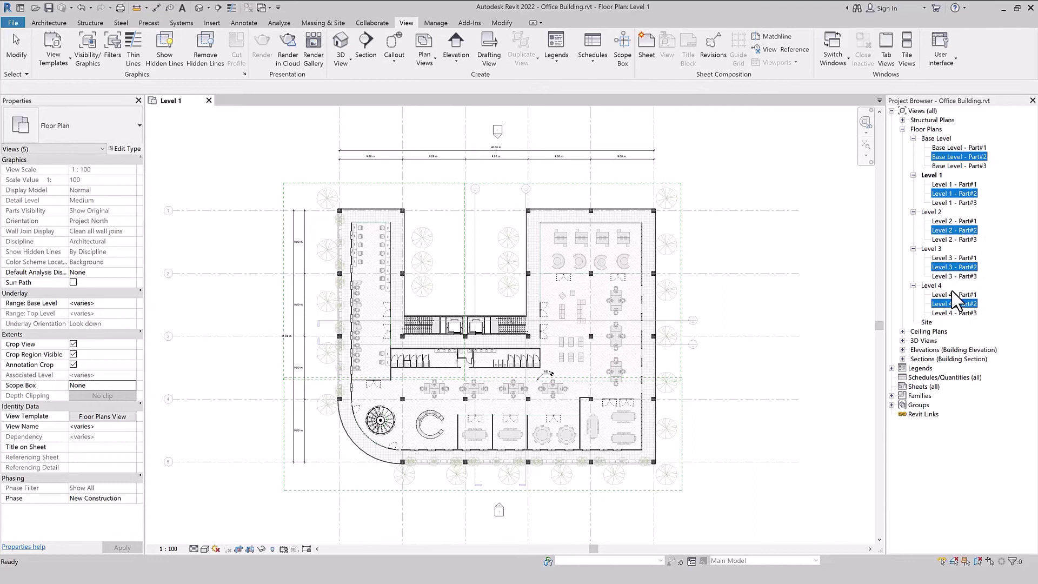
pyautogui.click(130, 385)
pyautogui.click(111, 424)
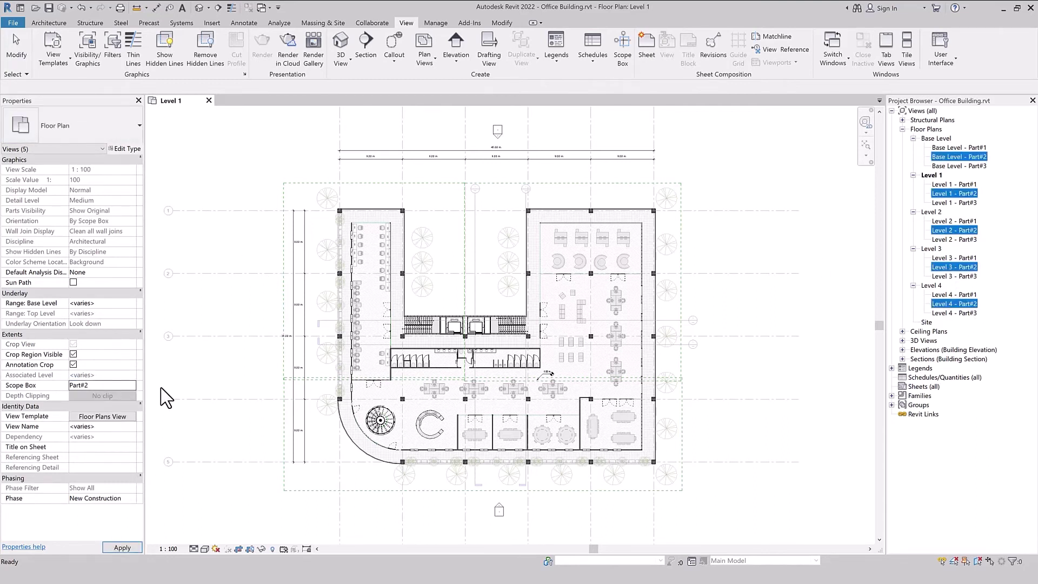
# Assign the Part#3 scope box to the five Part#3 views and apply.
pyautogui.click(959, 166)
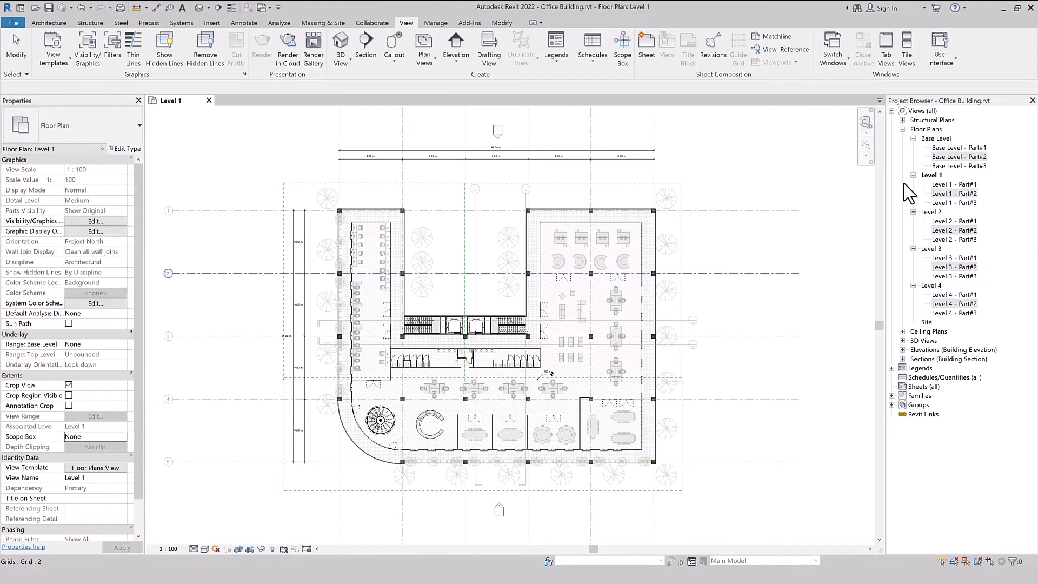
pyautogui.keyDown('ctrl'); pyautogui.click(965, 202); pyautogui.keyUp('ctrl')
pyautogui.keyDown('ctrl'); pyautogui.click(965, 239); pyautogui.keyUp('ctrl')
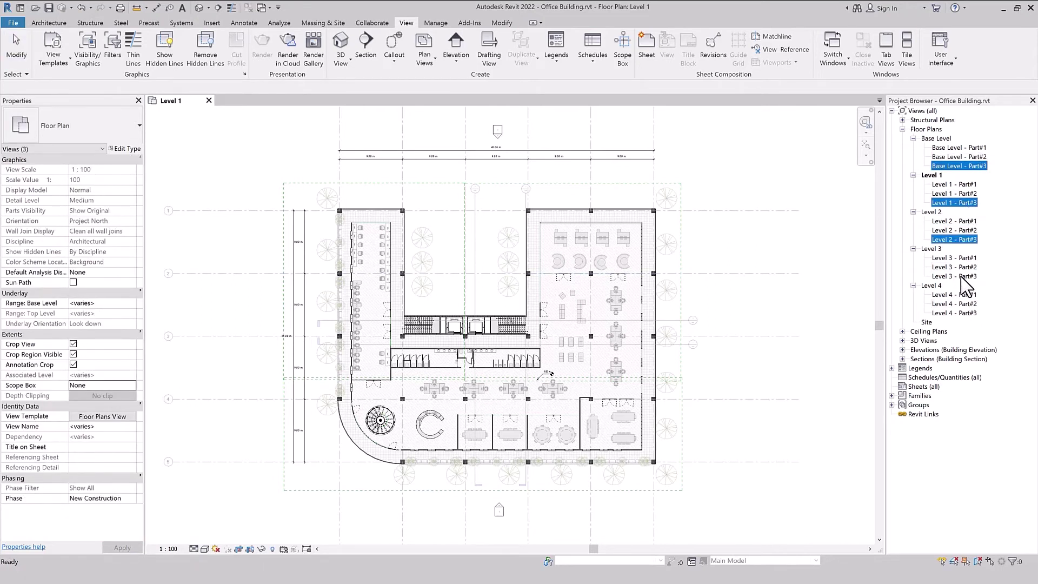
pyautogui.keyDown('ctrl'); pyautogui.click(965, 277); pyautogui.keyUp('ctrl')
pyautogui.keyDown('ctrl'); pyautogui.click(965, 313); pyautogui.keyUp('ctrl')
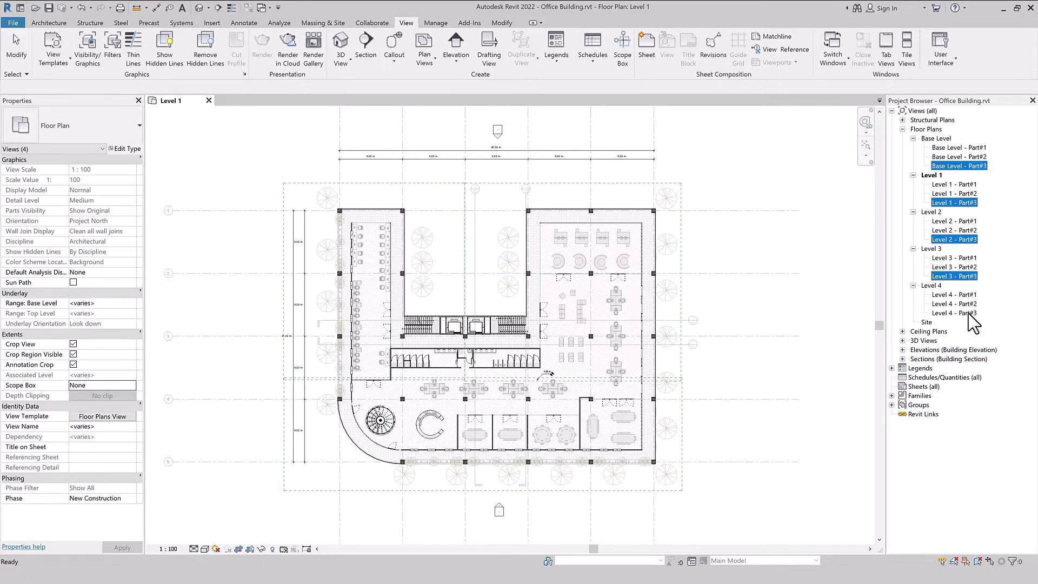
pyautogui.click(129, 387)
pyautogui.click(109, 422)
pyautogui.click(203, 319)
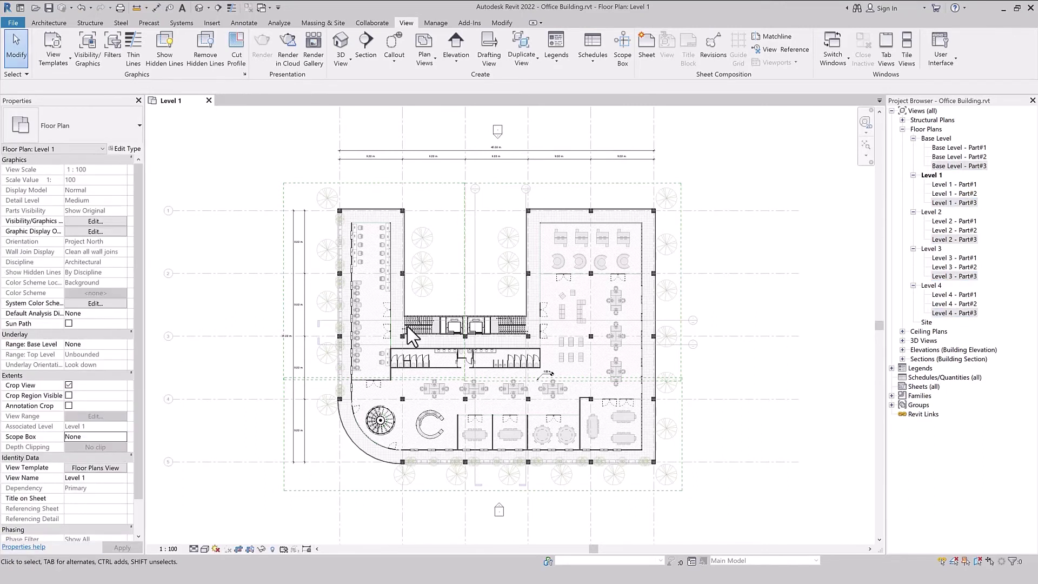
# Open the Part#1 views for Base Level and Levels 1–3, then return to Level 1.
pyautogui.doubleClick(960, 148)
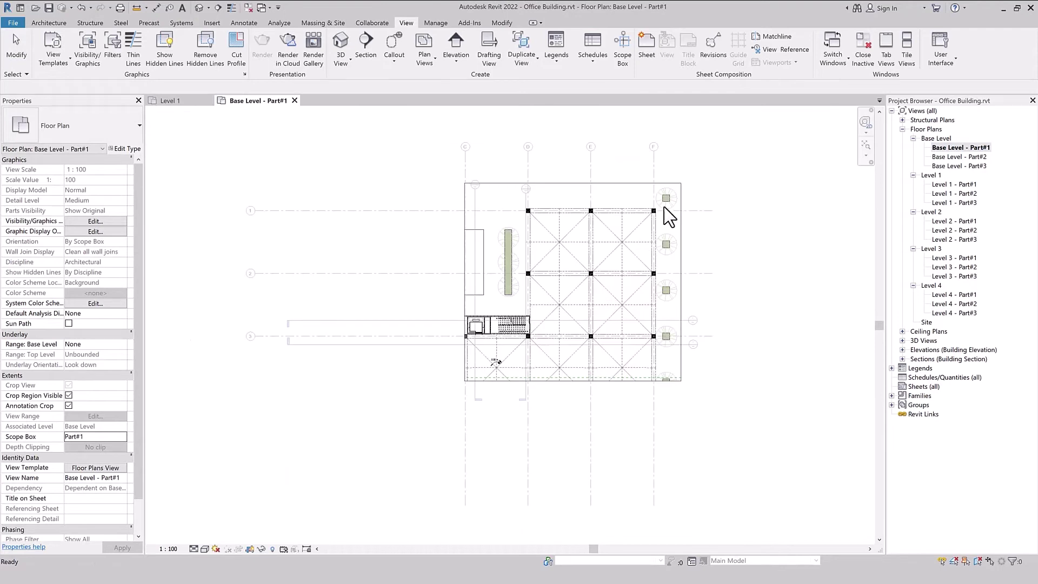
pyautogui.doubleClick(954, 185)
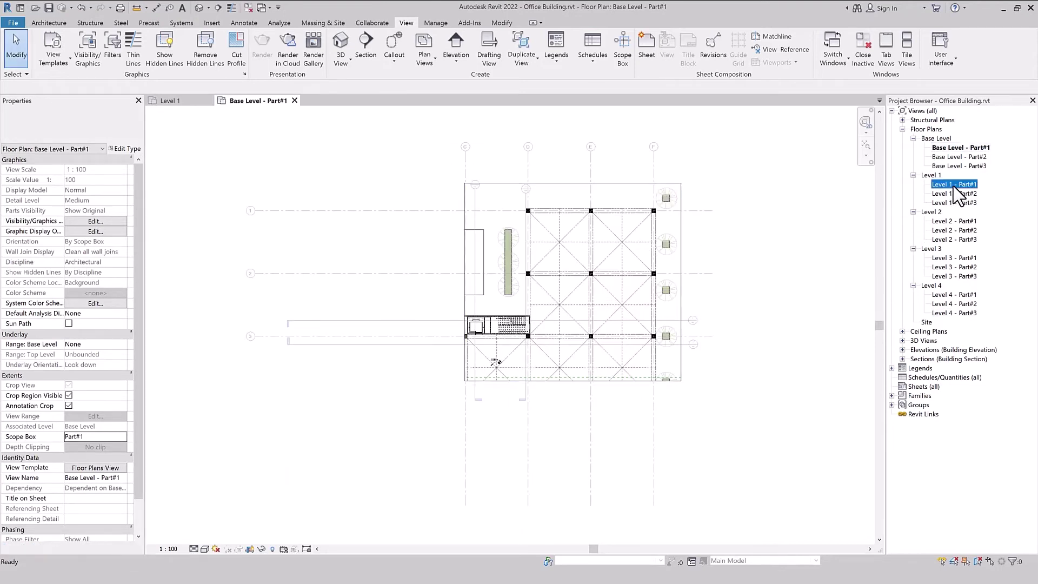
pyautogui.doubleClick(953, 222)
pyautogui.doubleClick(953, 258)
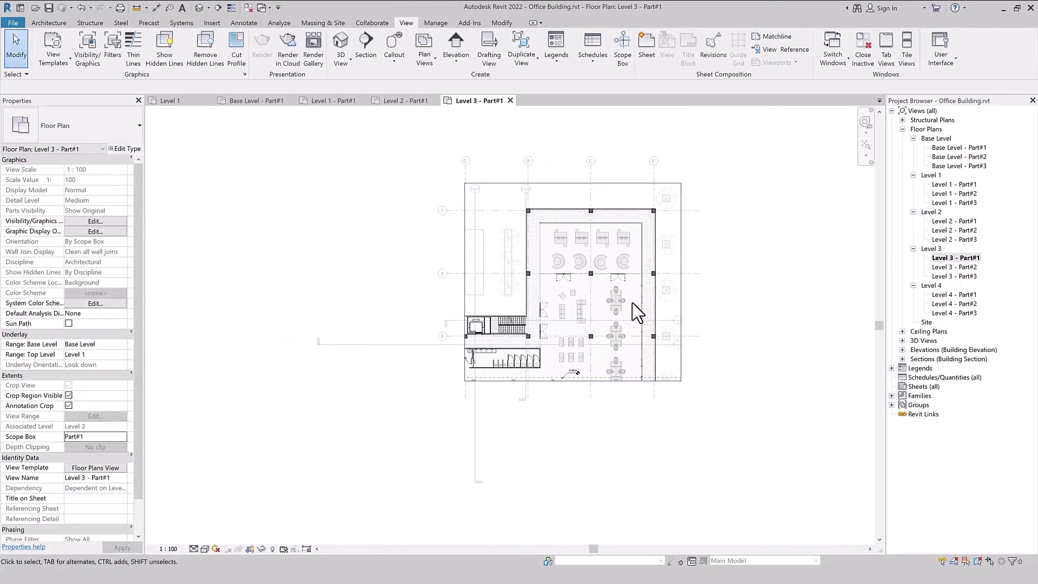
pyautogui.click(166, 101)
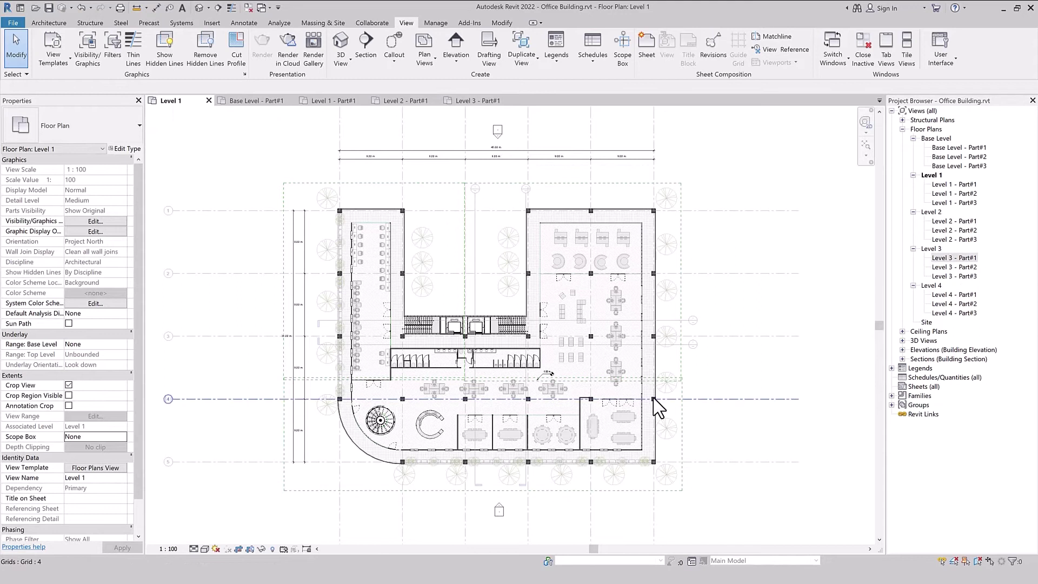
# Stretch the Part#1 scope box's bottom edge down over the building and review the cropped views.
pyautogui.click(682, 381)
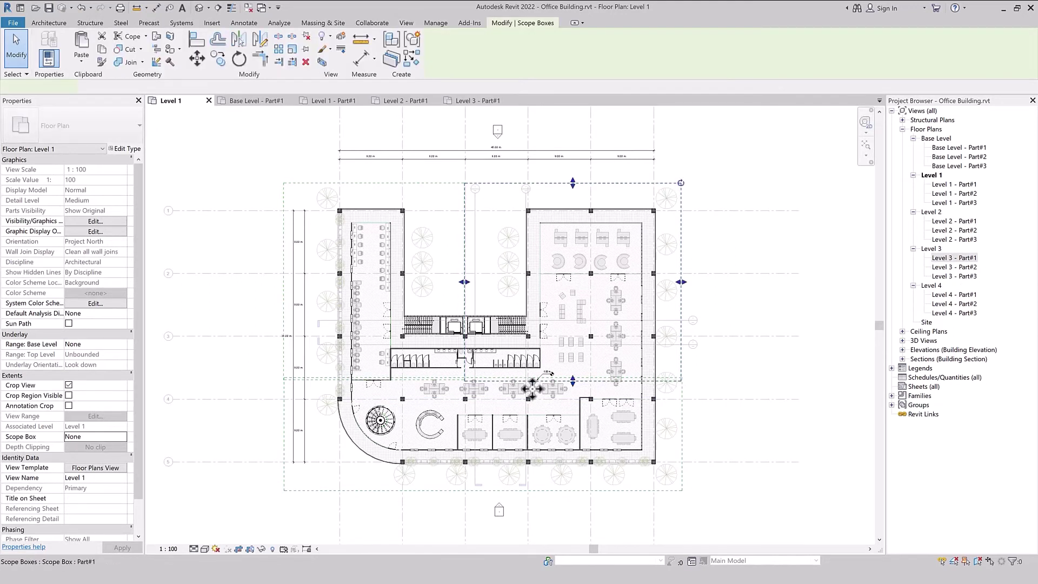
pyautogui.moveTo(575, 385); pyautogui.dragTo(574, 500)
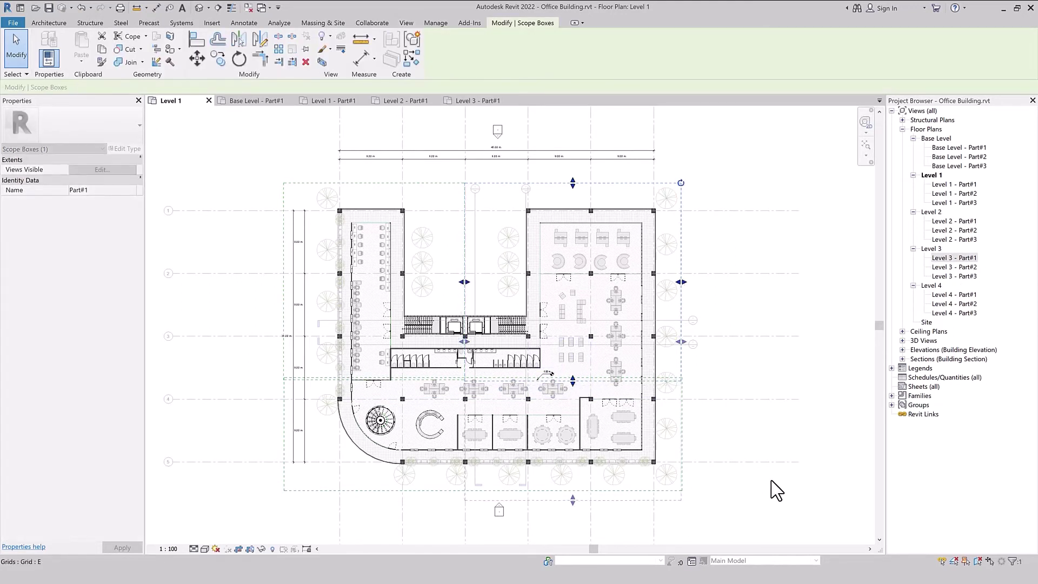
pyautogui.click(767, 493)
pyautogui.click(246, 101)
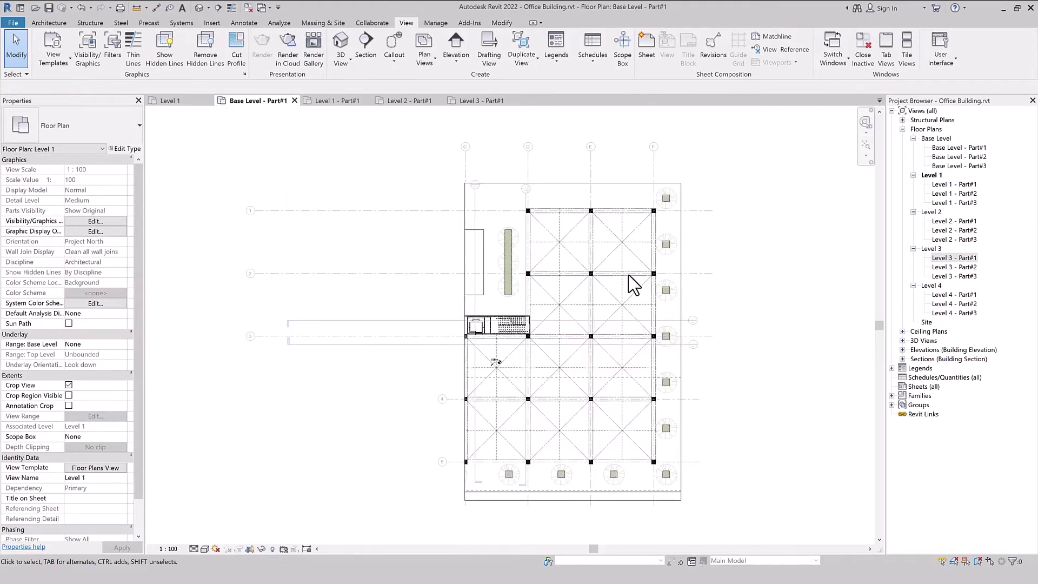
pyautogui.click(342, 101)
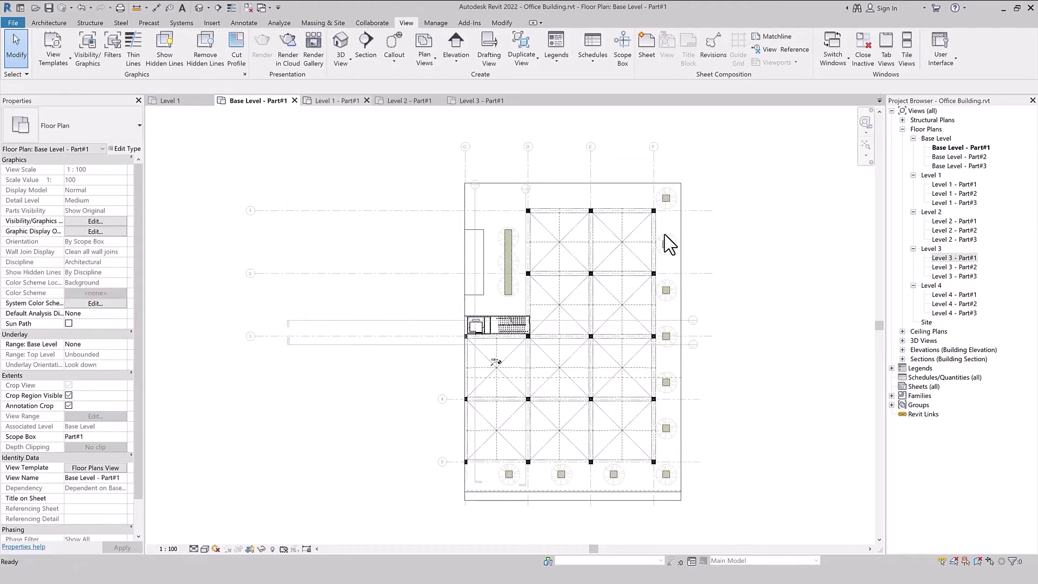
pyautogui.click(168, 101)
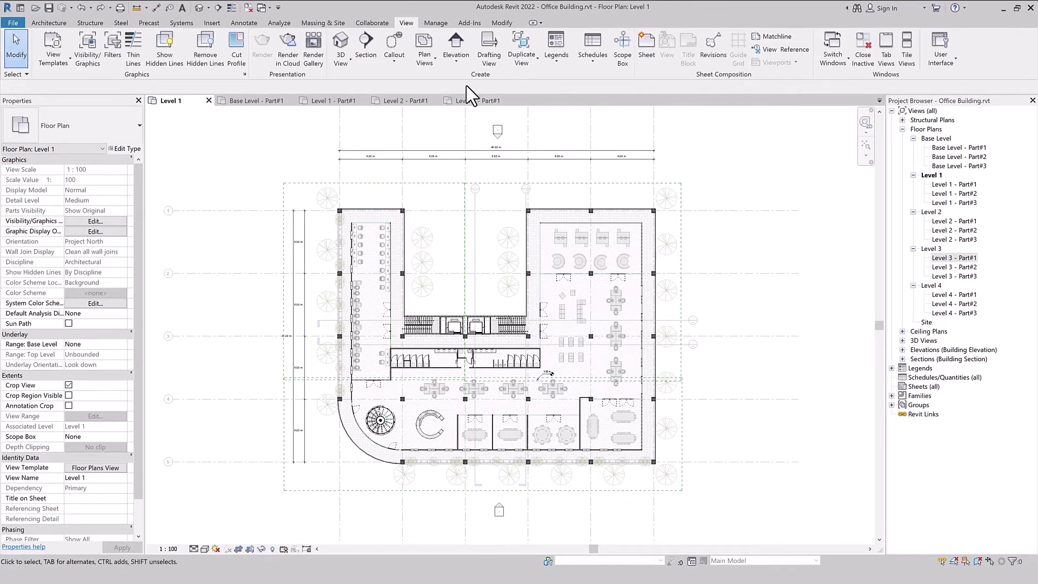
# Close the four Part#1 view tabs, leaving only the Level 1 plan open.
pyautogui.click(493, 102)
pyautogui.click(435, 101)
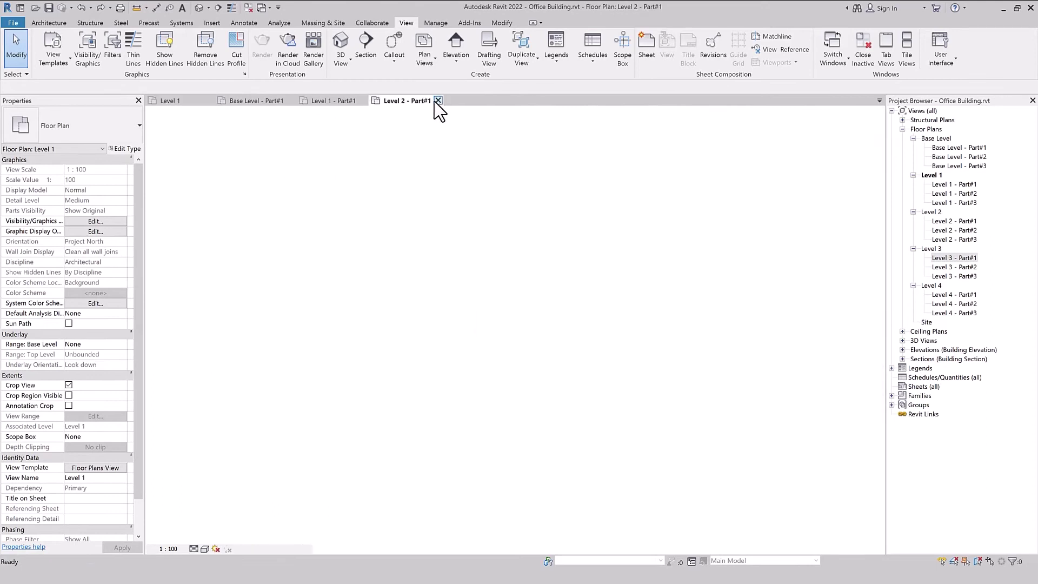
pyautogui.click(363, 100)
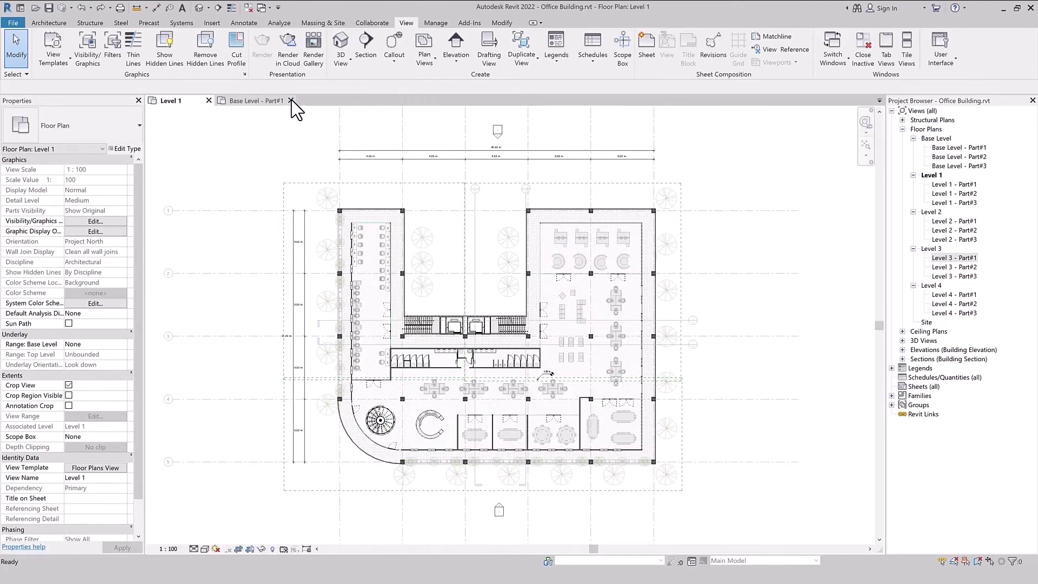
pyautogui.click(291, 100)
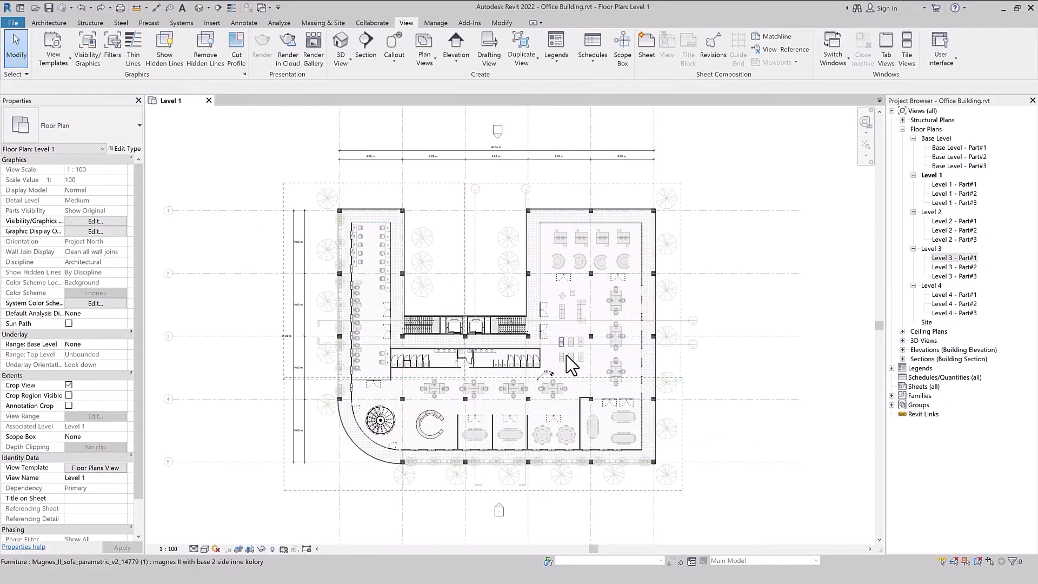
pyautogui.click(49, 23)
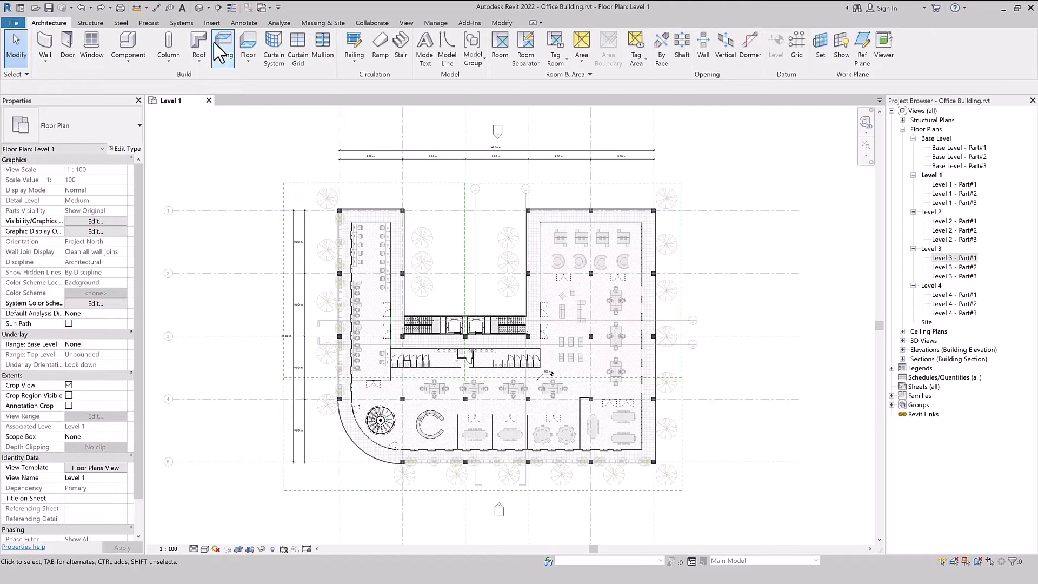
# Draw vertical Section 5 from above to below the building, leaving its scope box unchanged.
pyautogui.click(218, 7)
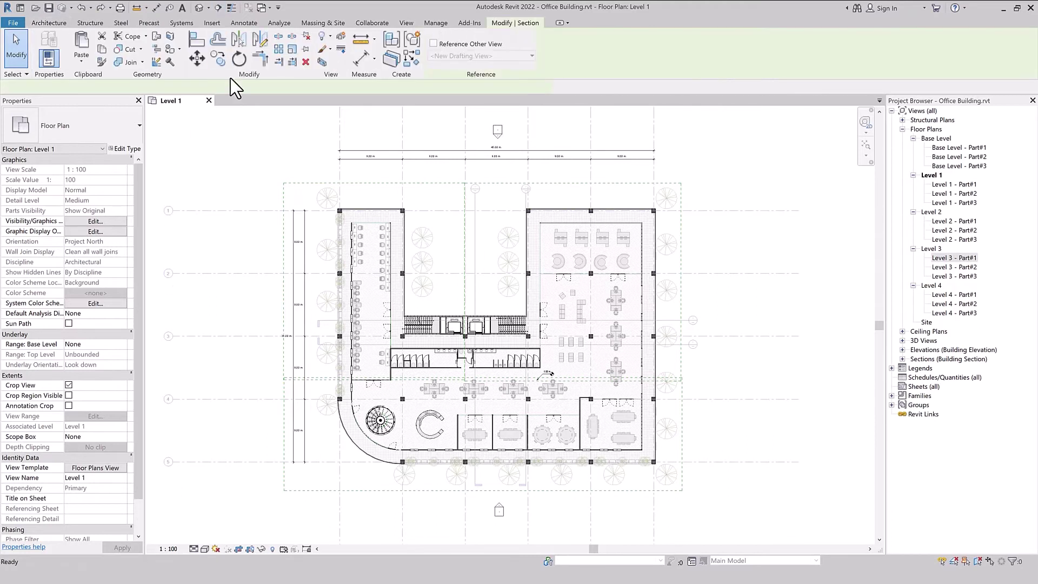
pyautogui.click(555, 167)
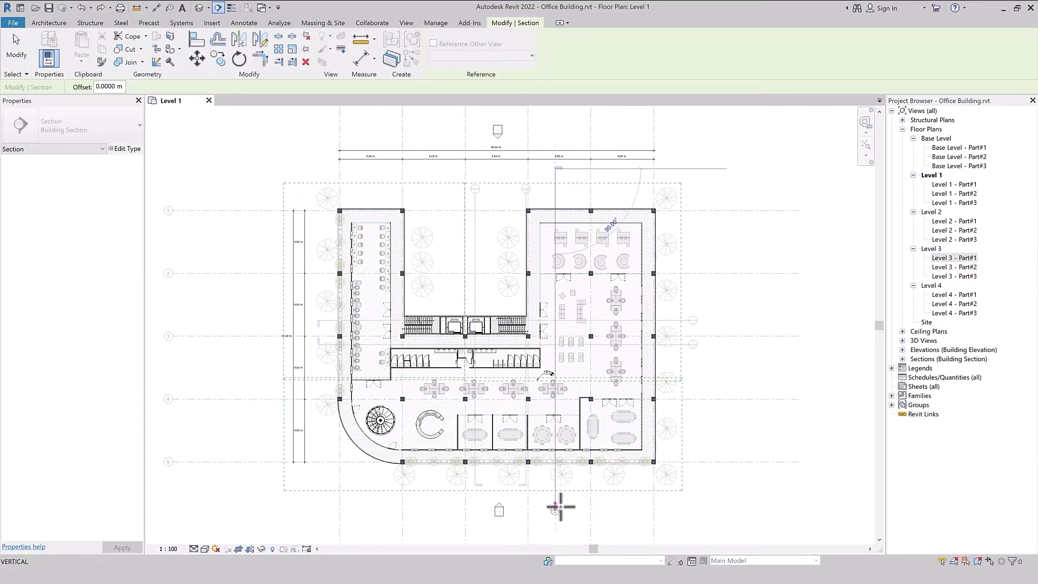
pyautogui.click(555, 507)
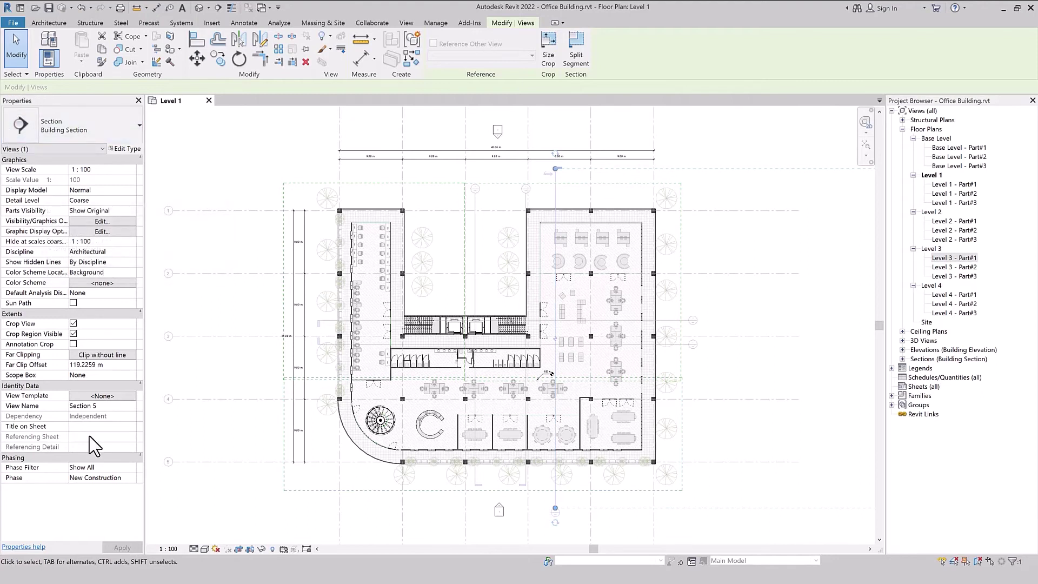
pyautogui.click(129, 375)
pyautogui.press('Escape')
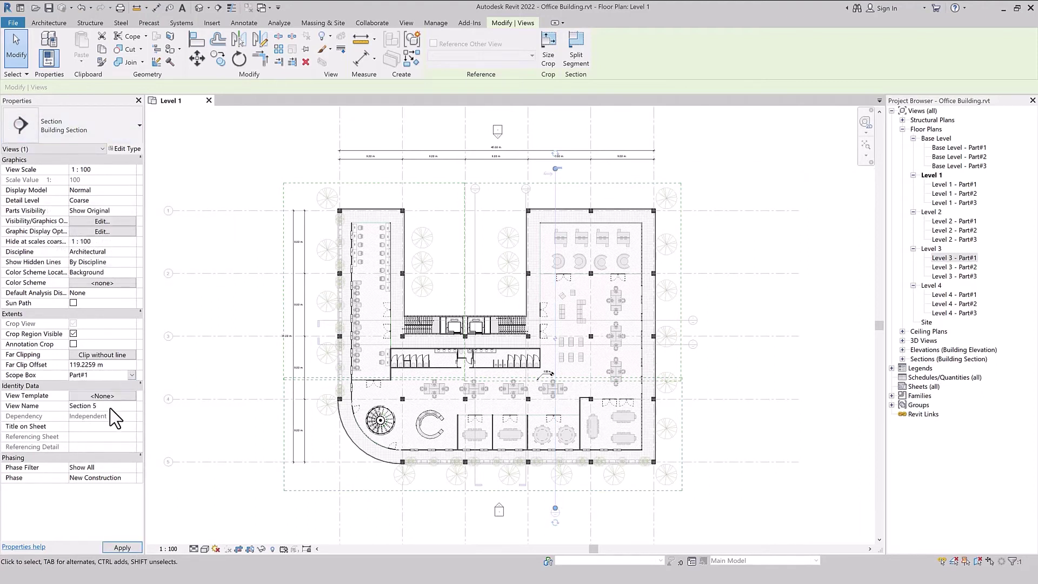
pyautogui.click(204, 367)
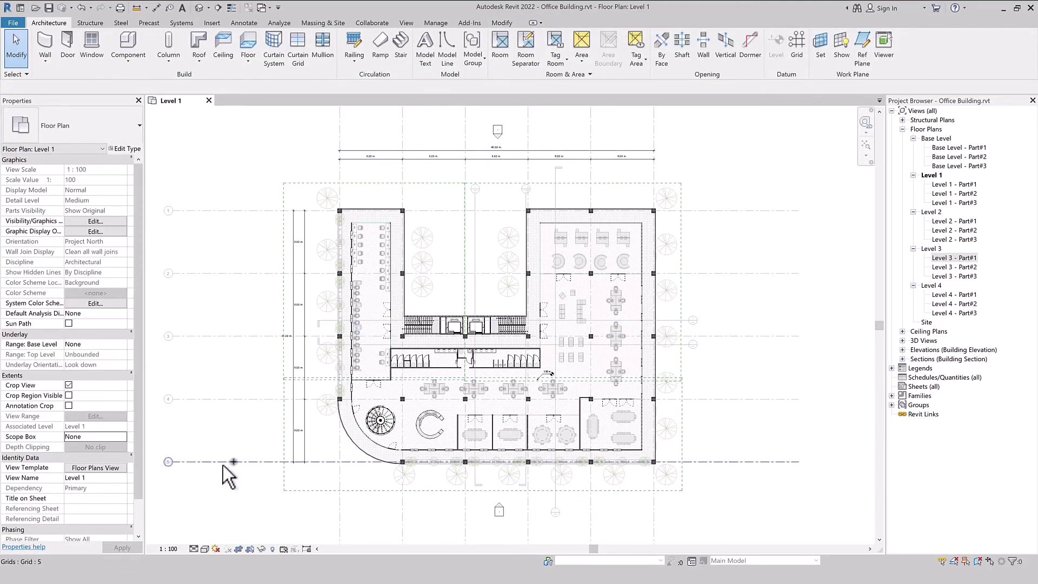
pyautogui.press('Escape')
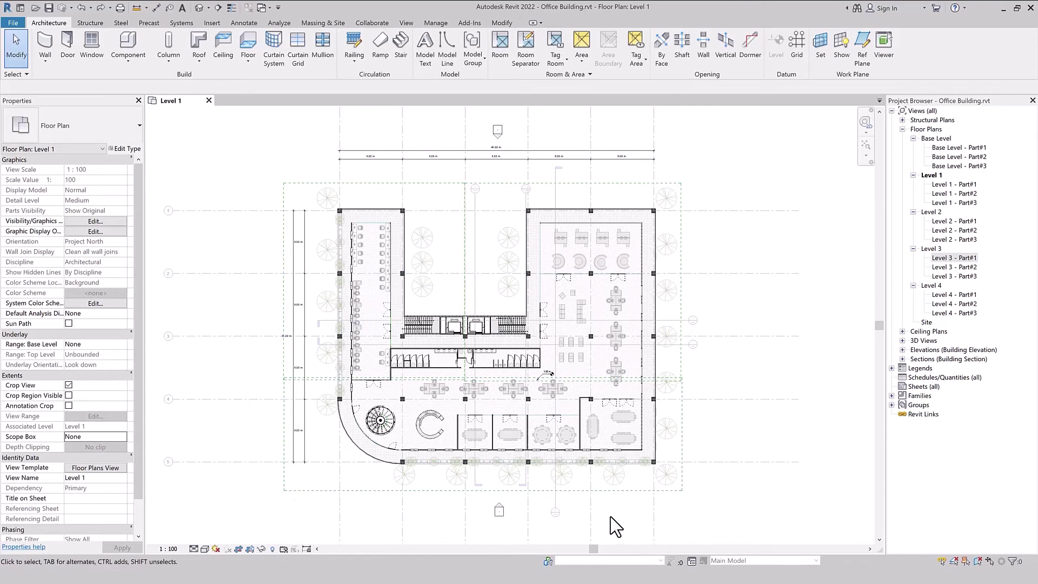
# Open Section 5 via Go to View, tile it beside Level 1 with WT, and zoom all with ZA.
pyautogui.click(557, 515)
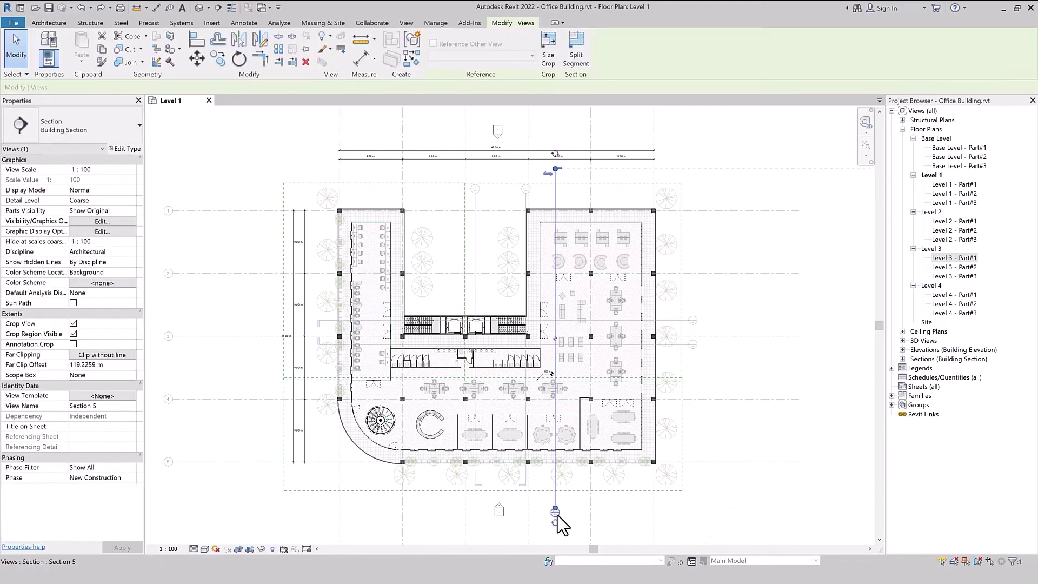
pyautogui.rightClick(556, 517)
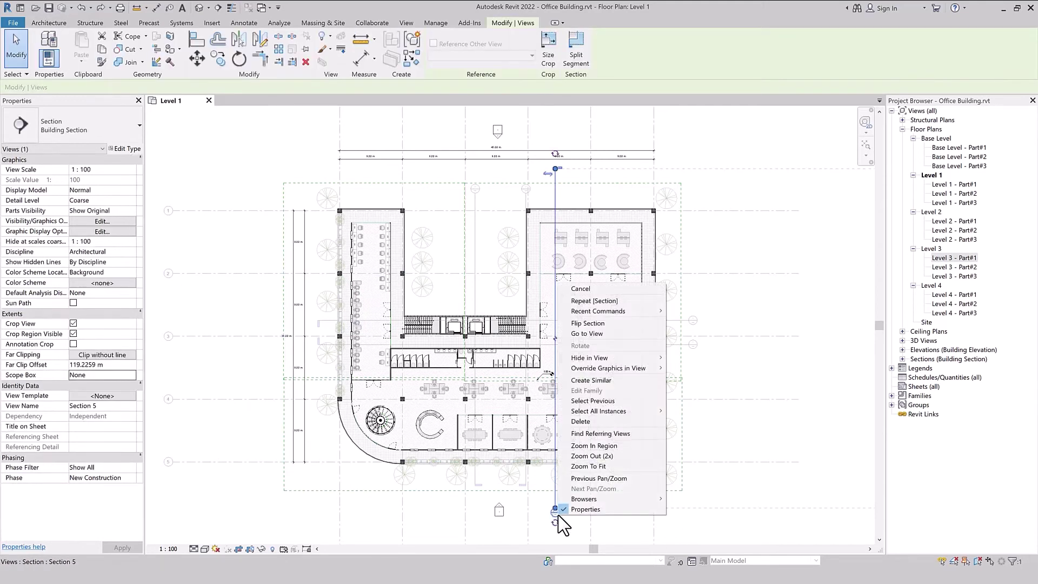
pyautogui.click(605, 333)
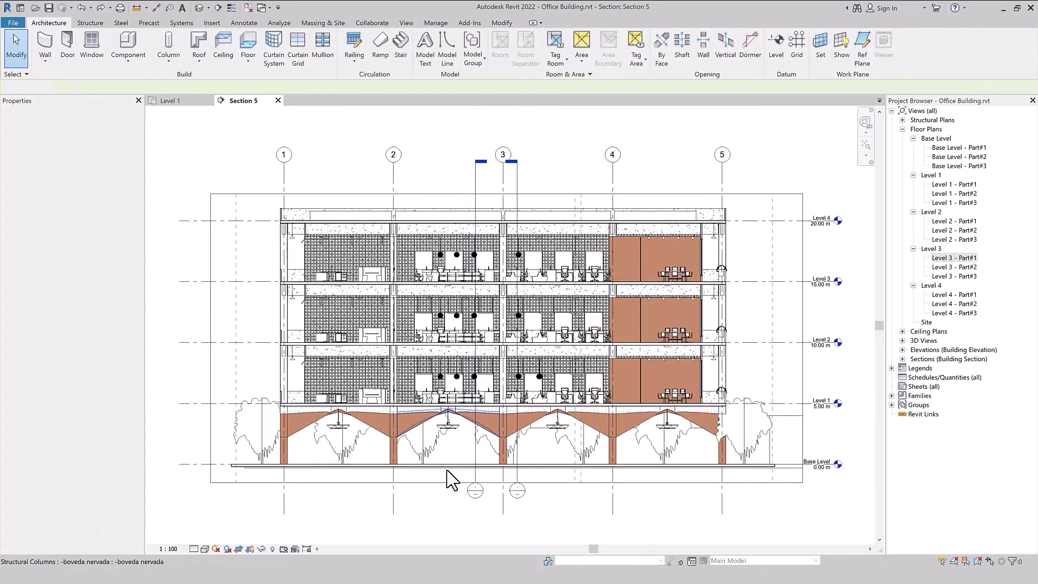
pyautogui.press('t')
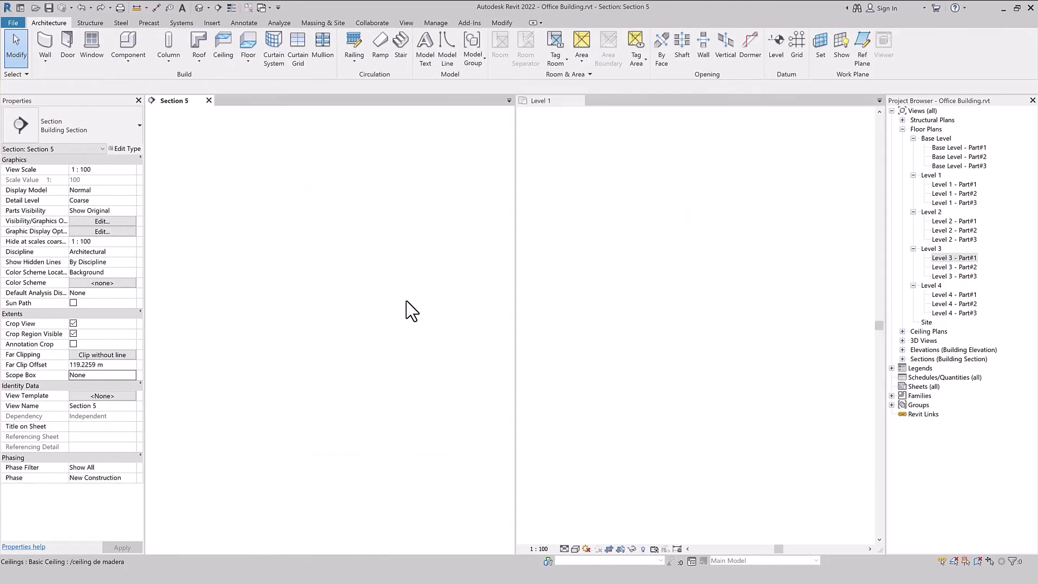
pyautogui.press('z')
pyautogui.press('a')
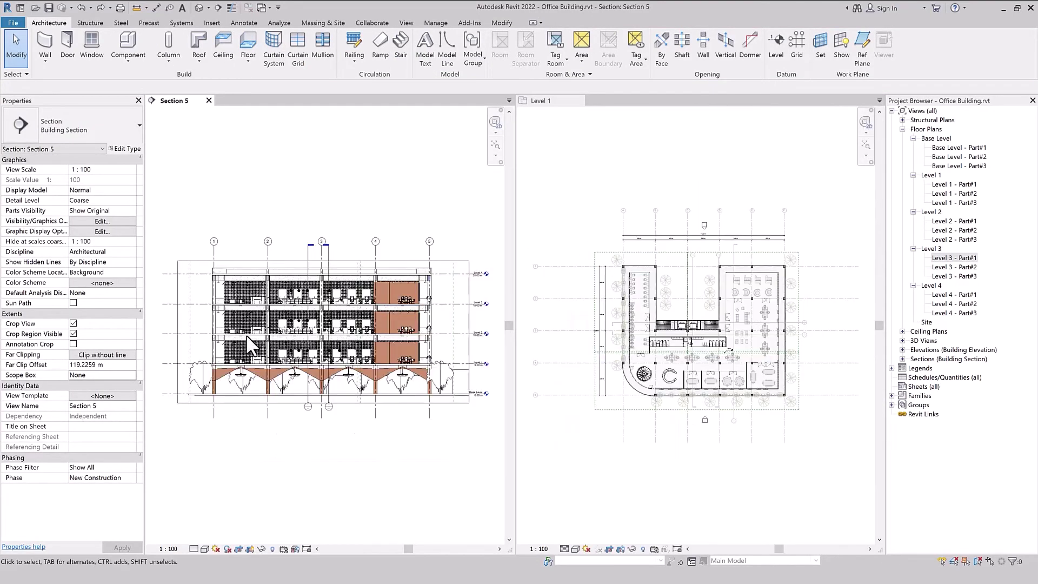
pyautogui.scroll(1, 776, 371)
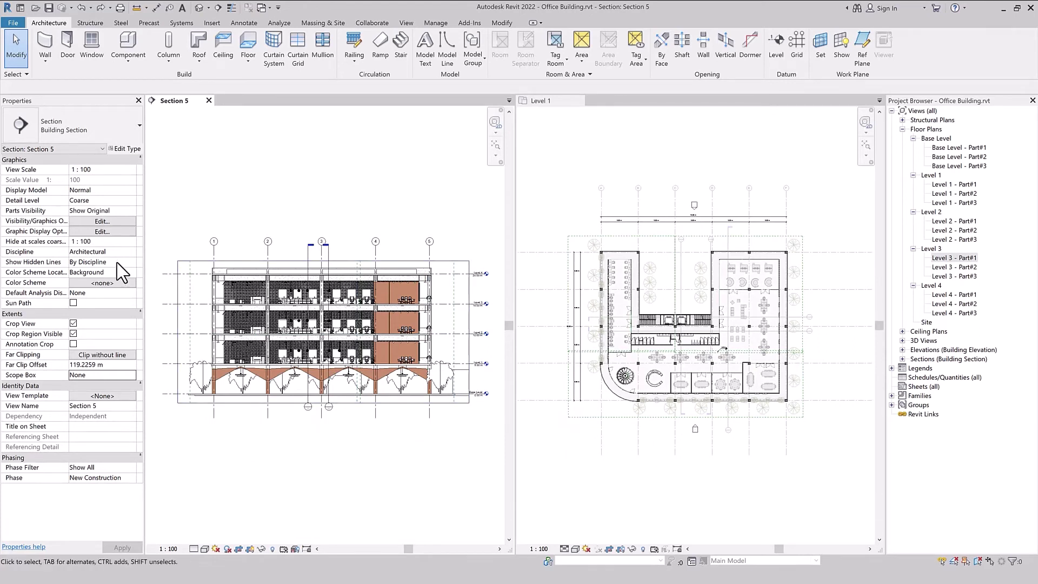
pyautogui.click(127, 373)
# Crop Section 5 with scope box Part#1, then switch it to Part#2, and reactivate Level 1.
pyautogui.click(96, 394)
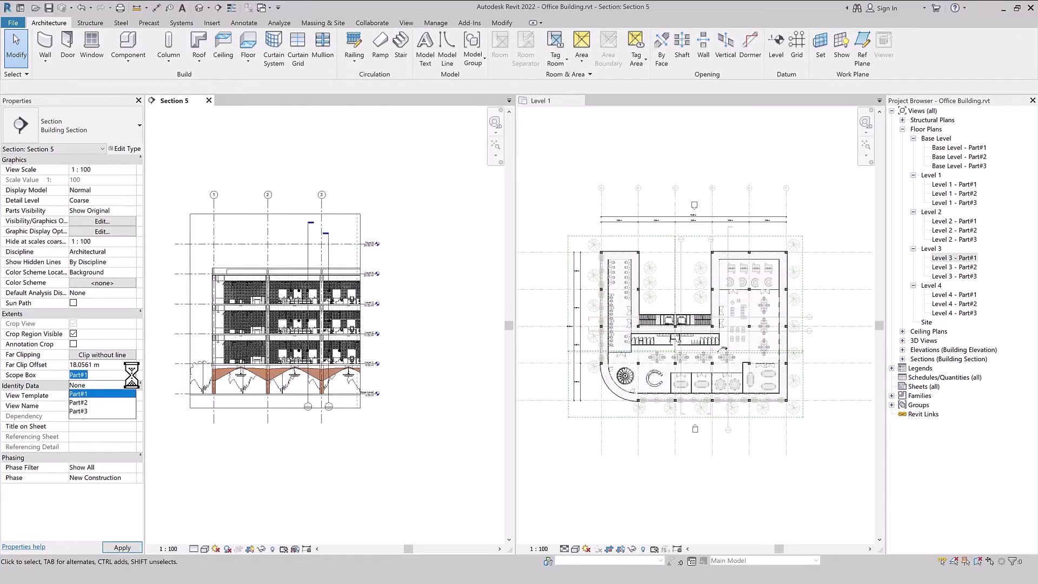
pyautogui.click(90, 403)
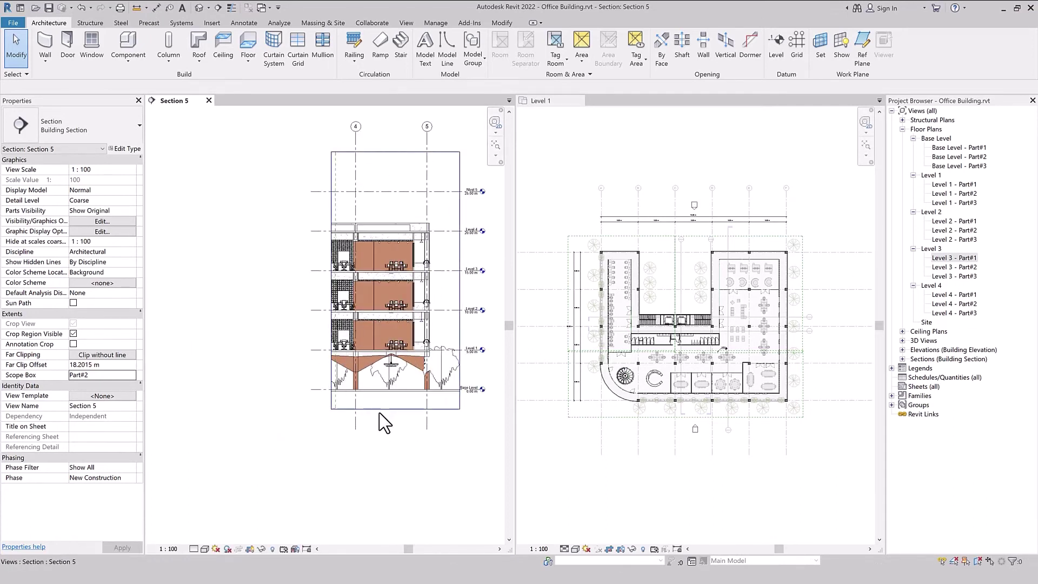
pyautogui.scroll(-1, 311, 460)
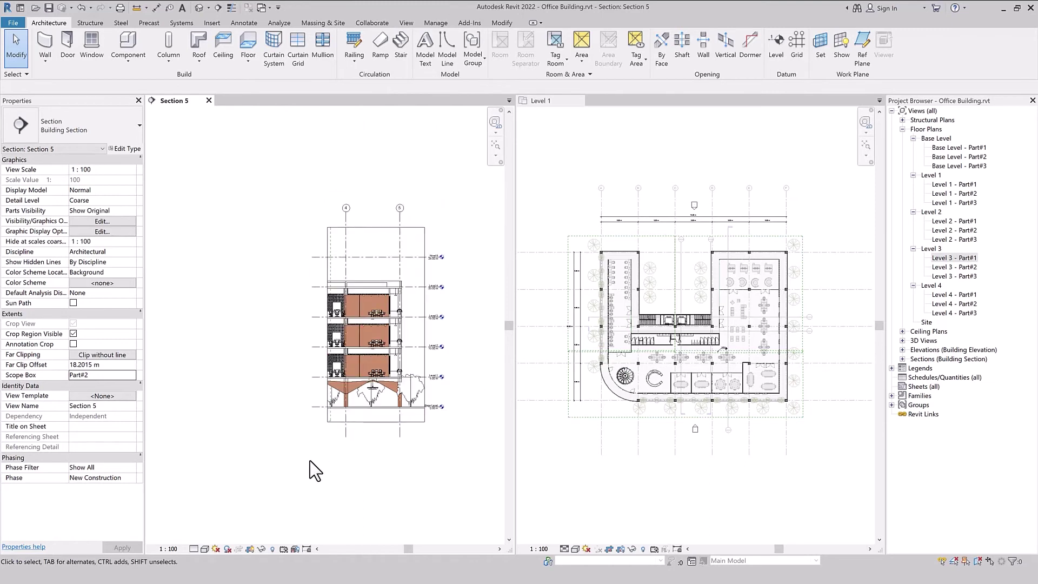
pyautogui.click(622, 501)
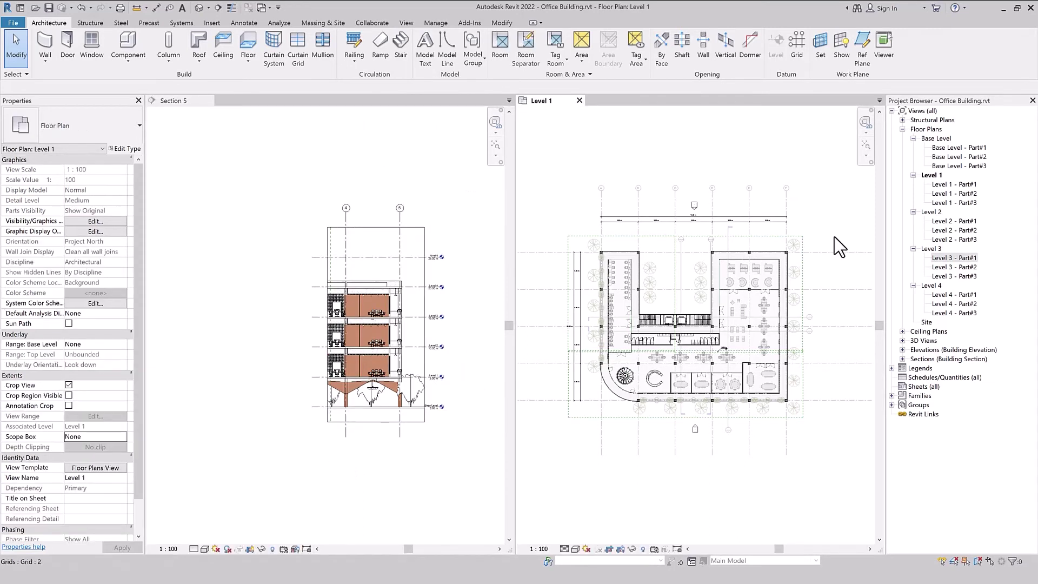
# Open Base Level - Part#1 and clear Section 5's scope box to None.
pyautogui.doubleClick(961, 147)
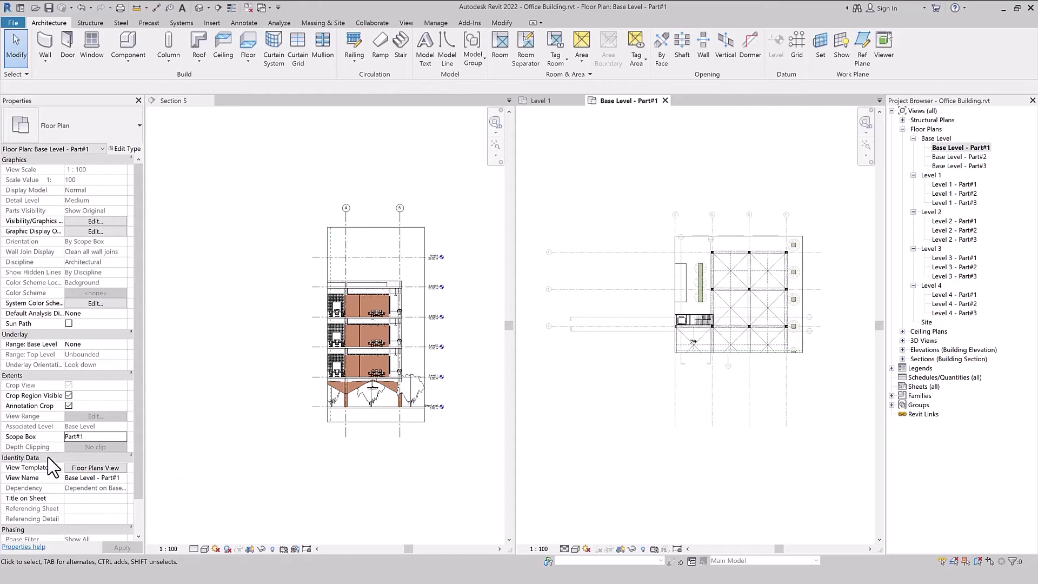
pyautogui.scroll(2, 760, 264)
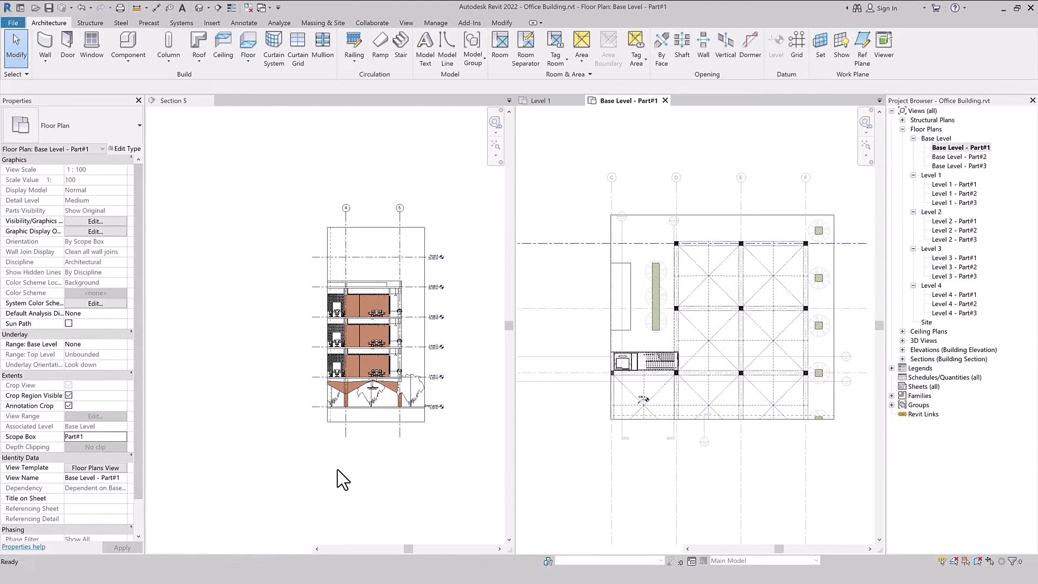
pyautogui.click(397, 420)
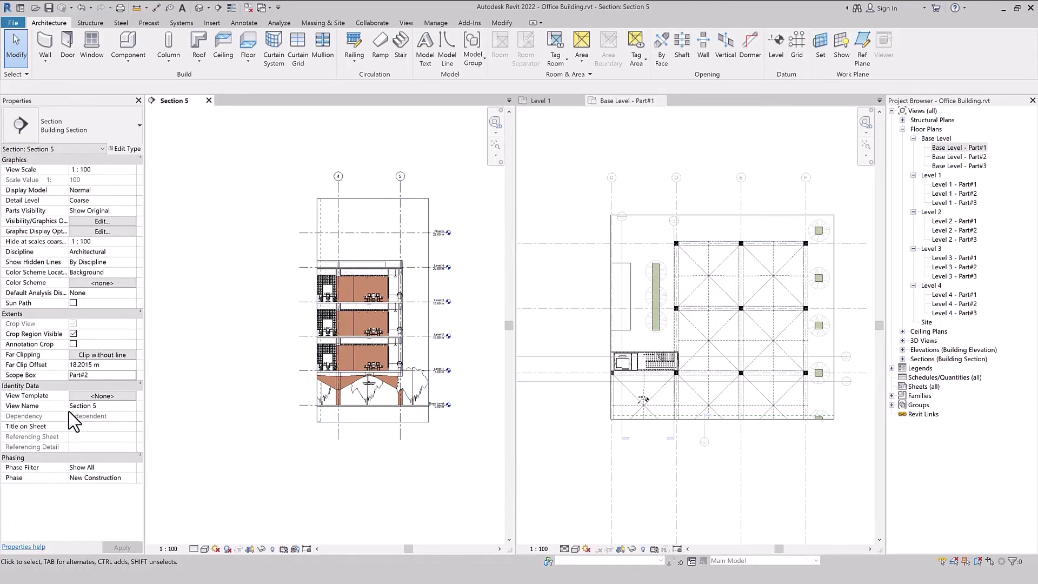
pyautogui.click(125, 375)
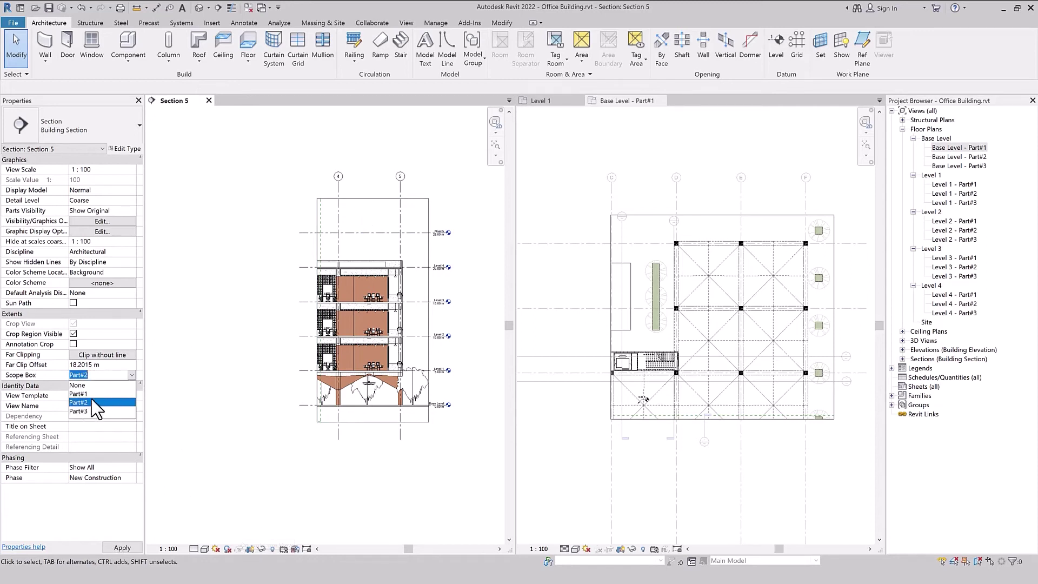
pyautogui.click(81, 386)
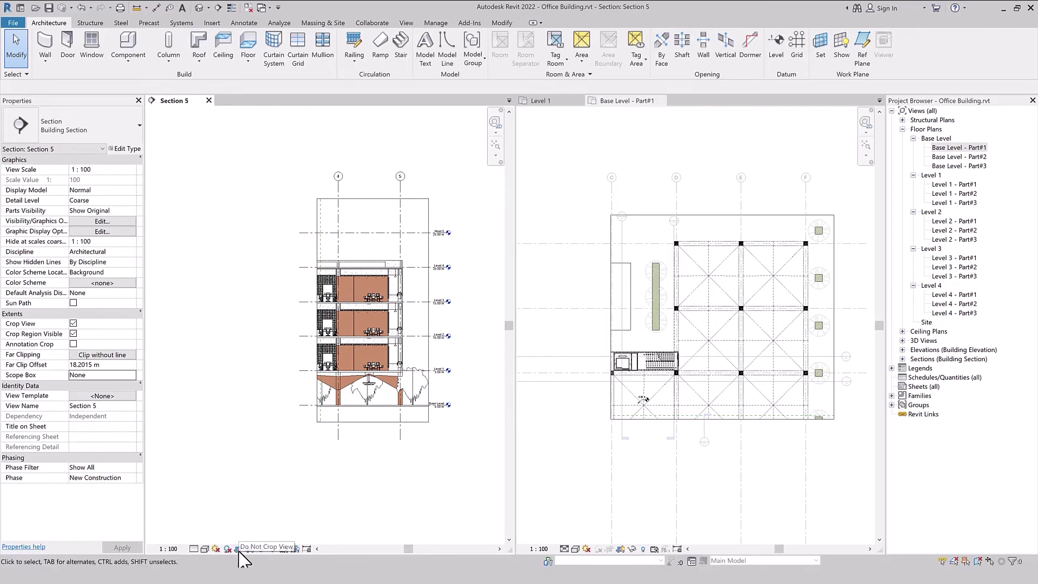
# Set Section 5's scope box back to Part#2 and close the Section 5 view.
pyautogui.click(132, 375)
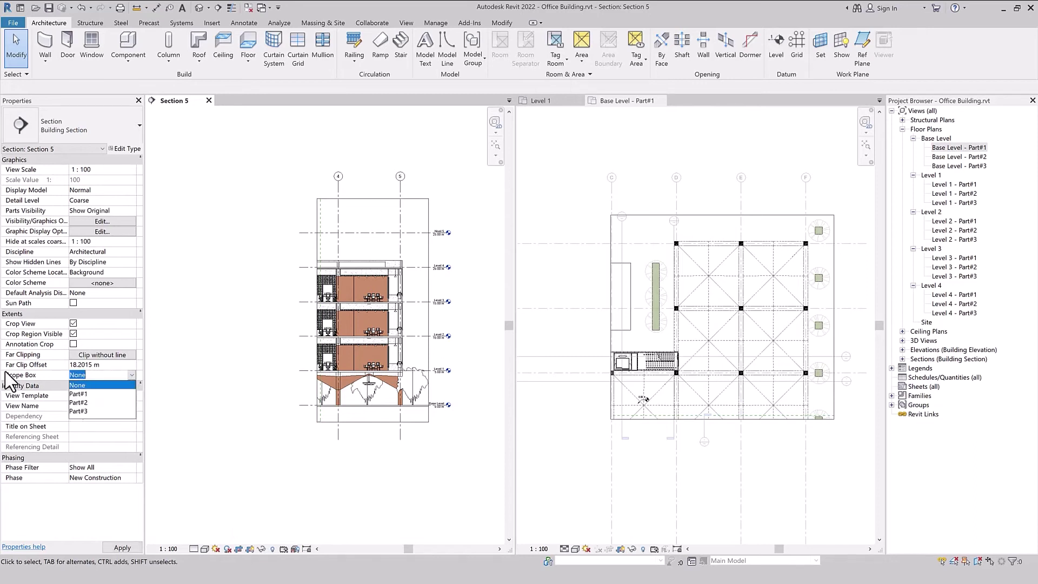
pyautogui.click(85, 401)
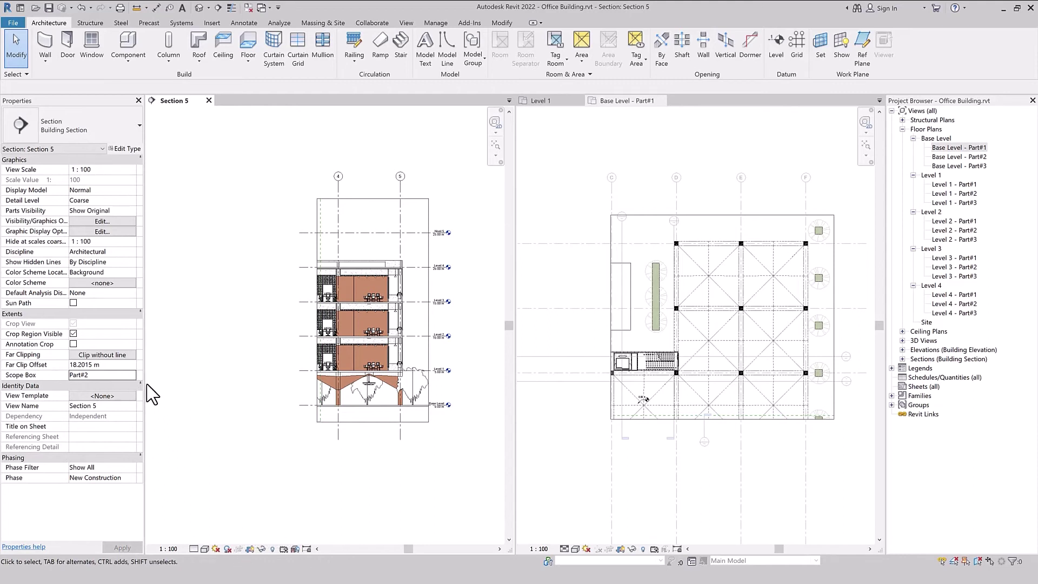
pyautogui.click(132, 376)
pyautogui.click(179, 192)
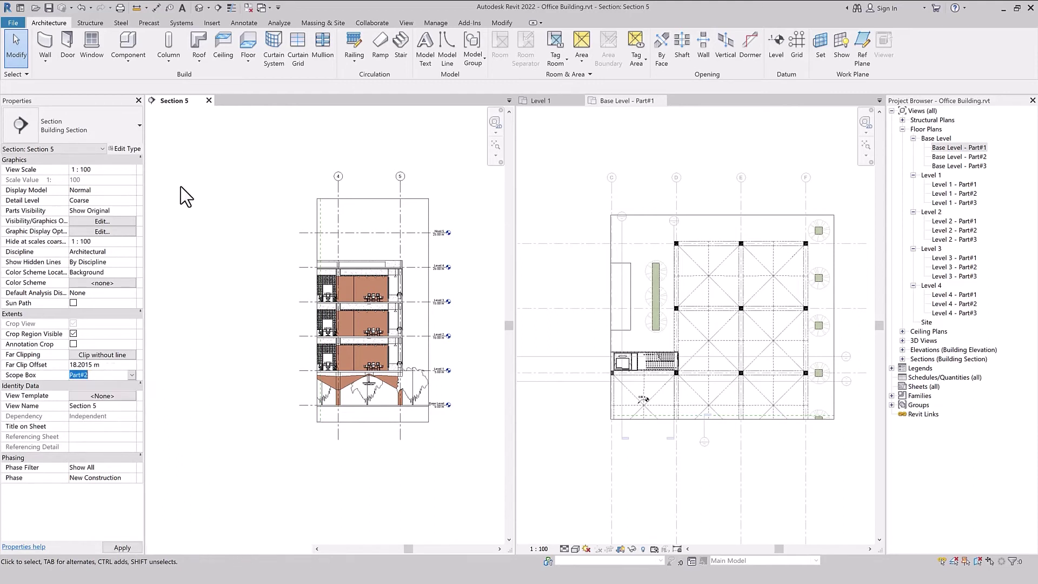
pyautogui.click(208, 100)
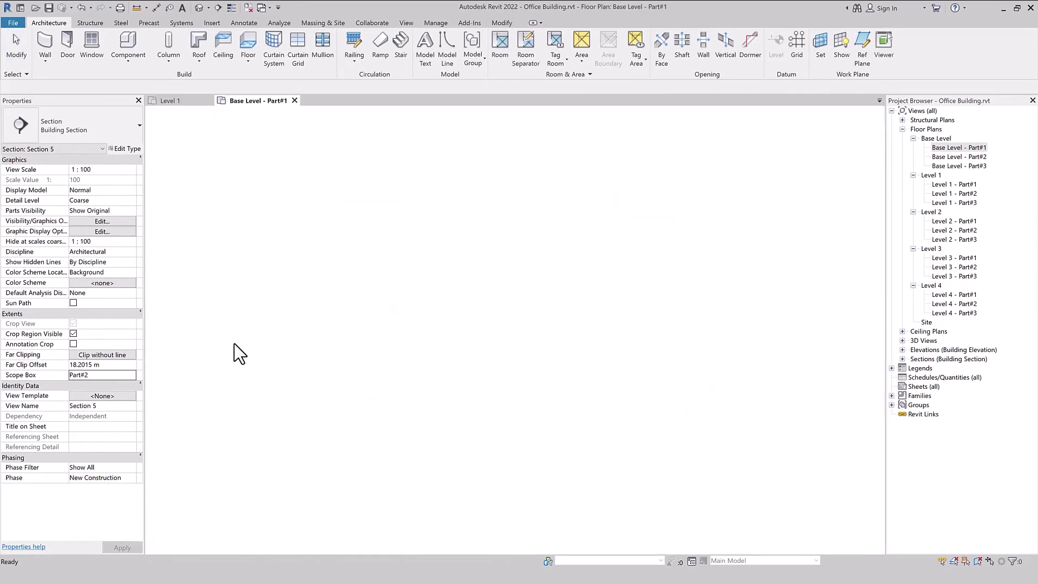
# Close the plan, orbit the 3D view, and crop it with the Part#1 scope box.
pyautogui.click(294, 100)
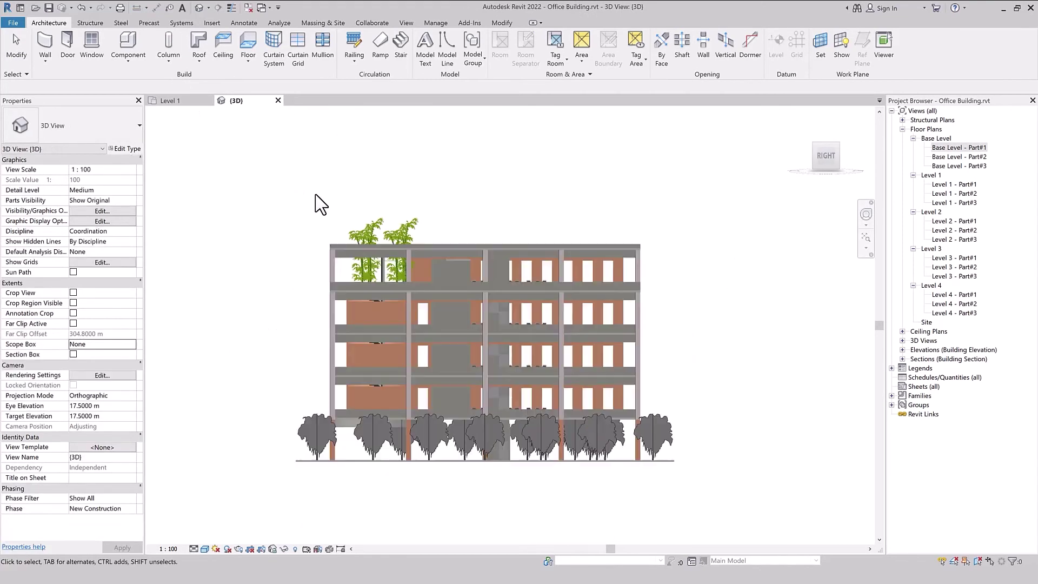
pyautogui.moveTo(562, 212)
pyautogui.keyDown('shift'); pyautogui.mouseDown(button='middle')
pyautogui.moveTo(540, 257)
pyautogui.moveTo(362, 440)
pyautogui.mouseUp(button='middle'); pyautogui.keyUp('shift')
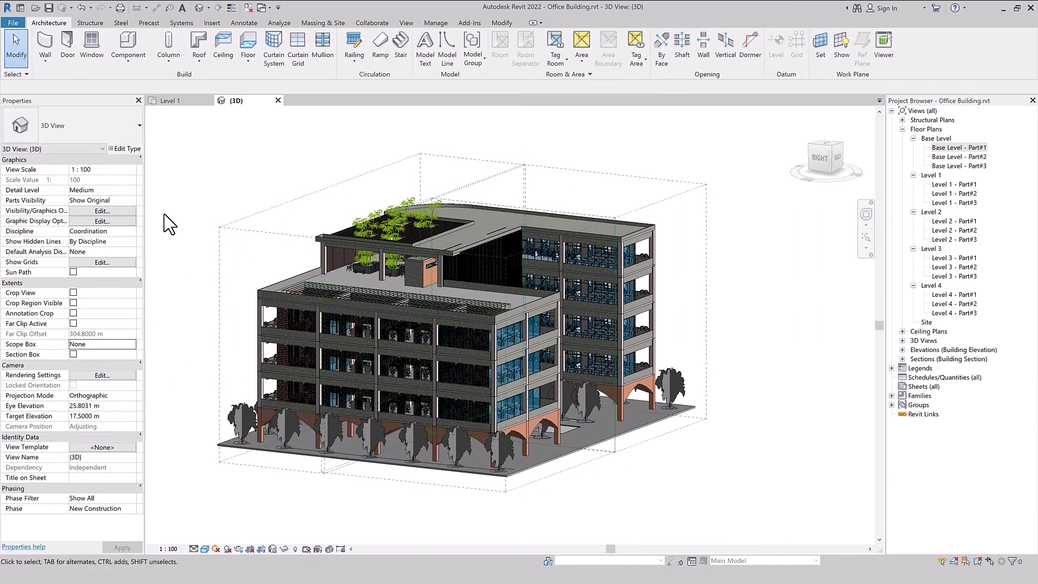
pyautogui.click(127, 344)
pyautogui.click(98, 362)
pyautogui.click(122, 548)
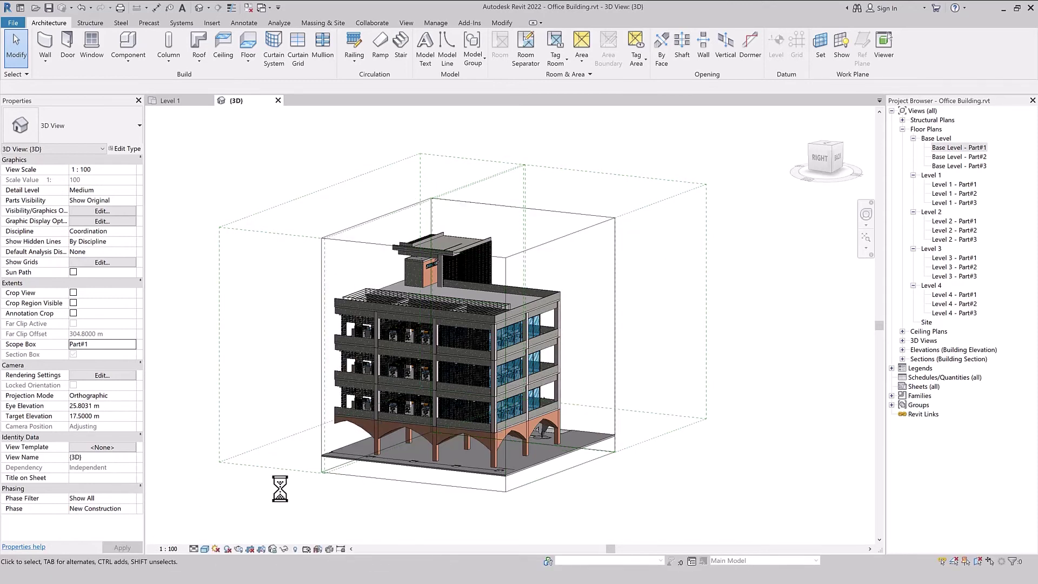
pyautogui.moveTo(326, 511)
pyautogui.keyDown('shift'); pyautogui.mouseDown(button='middle')
pyautogui.moveTo(625, 536)
pyautogui.moveTo(737, 533)
pyautogui.mouseUp(button='middle'); pyautogui.keyUp('shift')
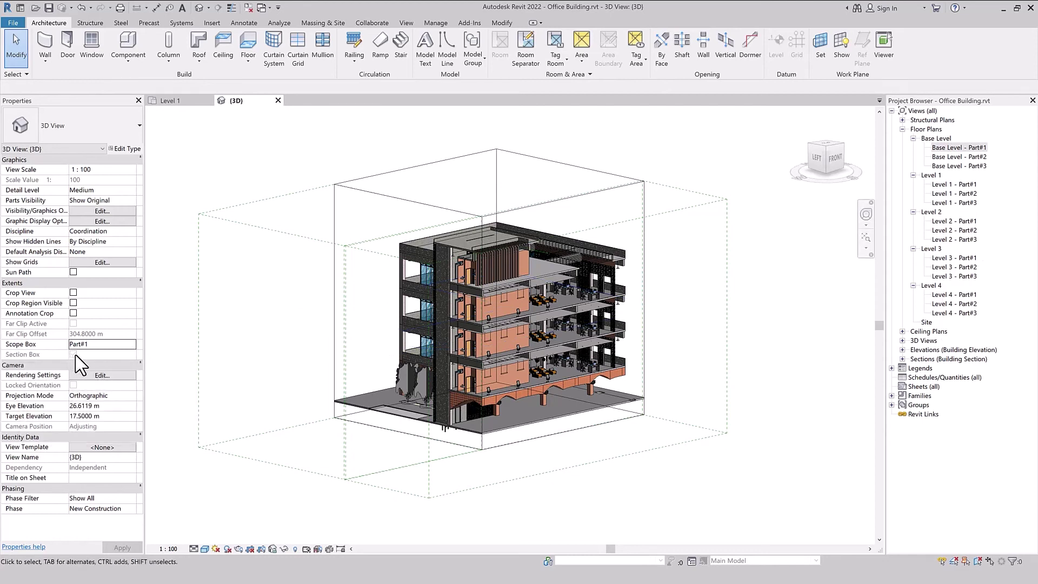
# Crop the 3D view with scope box Part#2 and orbit to inspect the cropped portion.
pyautogui.click(114, 344)
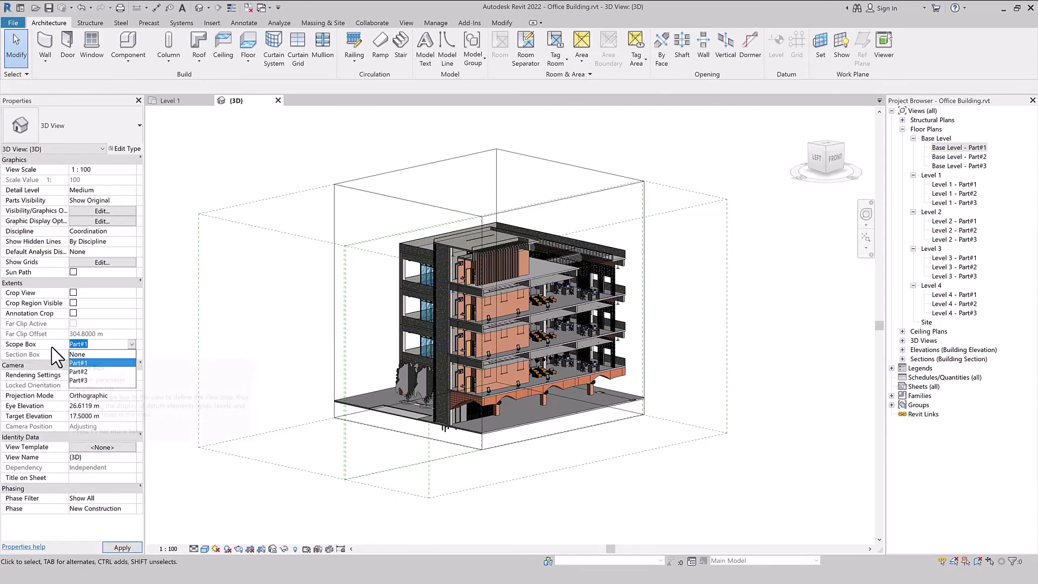
pyautogui.click(88, 355)
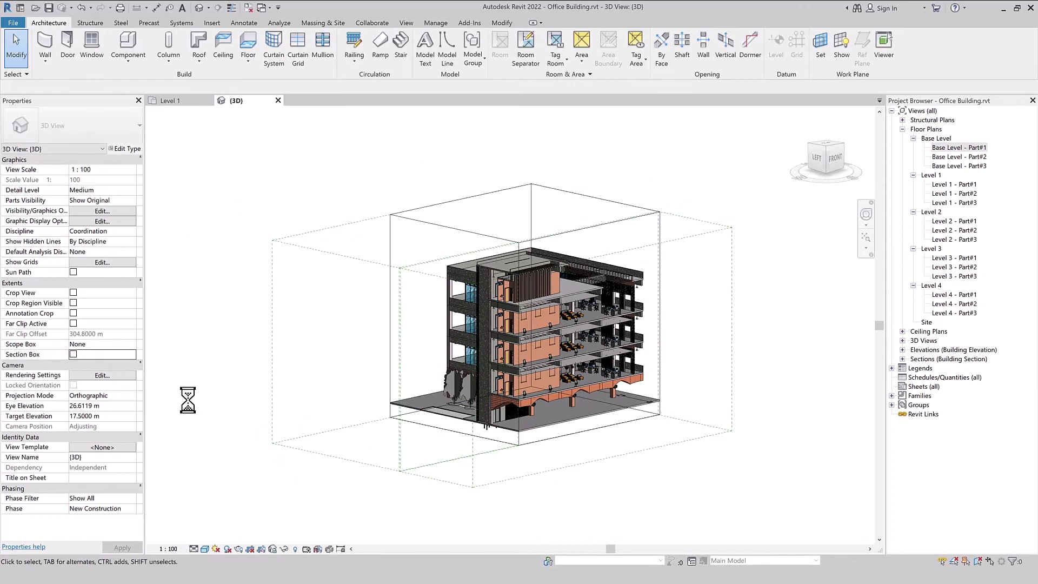
pyautogui.click(131, 344)
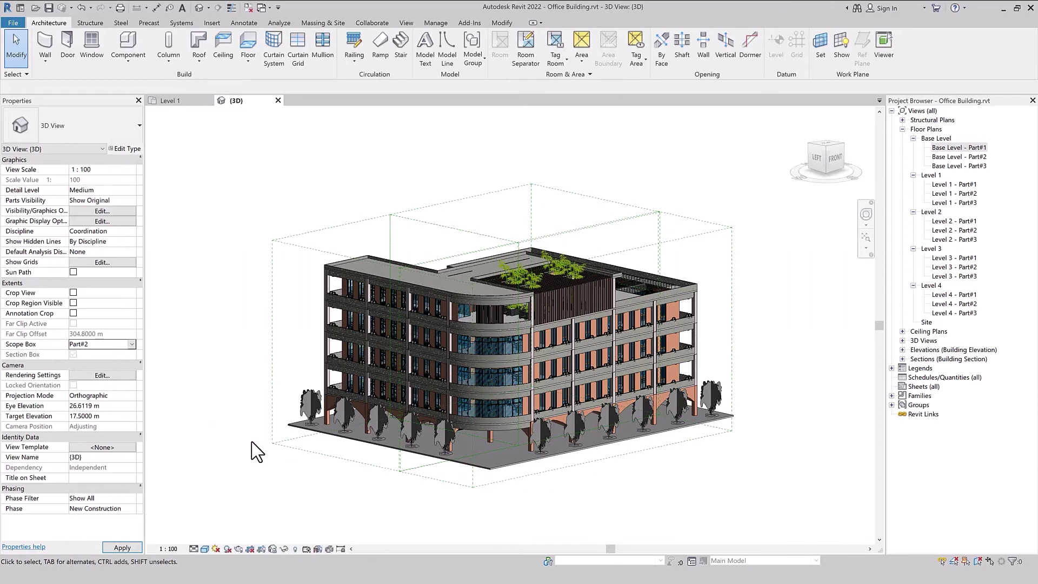
pyautogui.moveTo(670, 474)
pyautogui.keyDown('shift'); pyautogui.mouseDown(button='middle')
pyautogui.moveTo(786, 507)
pyautogui.moveTo(855, 498)
pyautogui.moveTo(443, 506)
pyautogui.moveTo(606, 497)
pyautogui.moveTo(547, 456)
pyautogui.mouseUp(button='middle'); pyautogui.keyUp('shift')
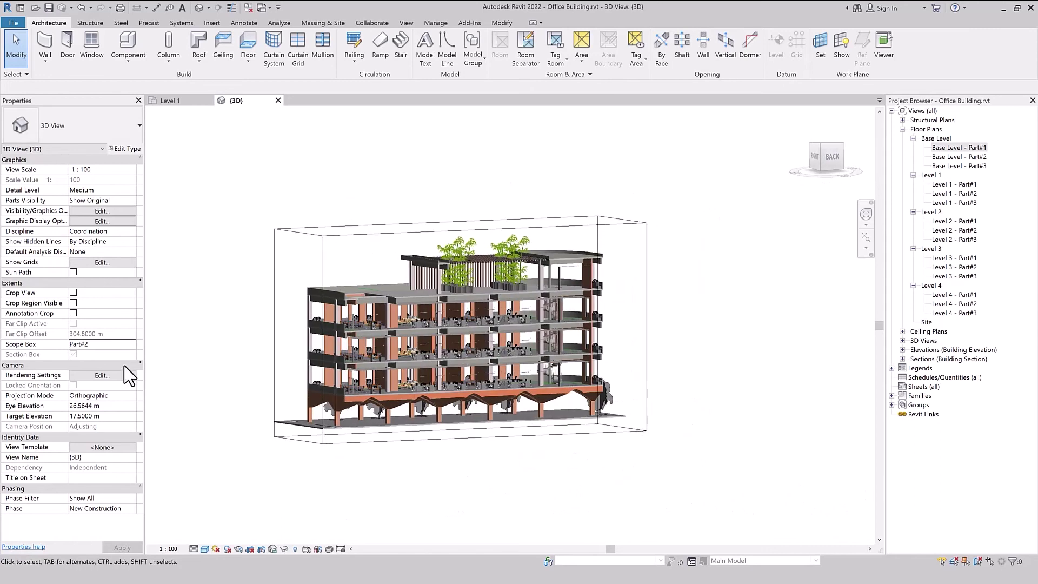
# Switch the 3D view's scope box to Part#3 and orbit to a near-front view.
pyautogui.click(131, 344)
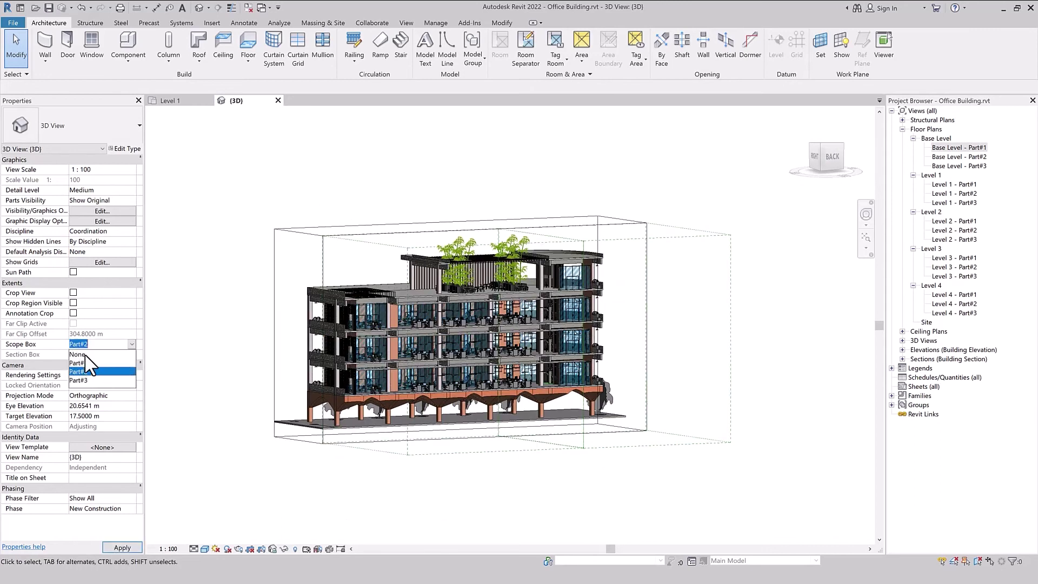
pyautogui.click(87, 373)
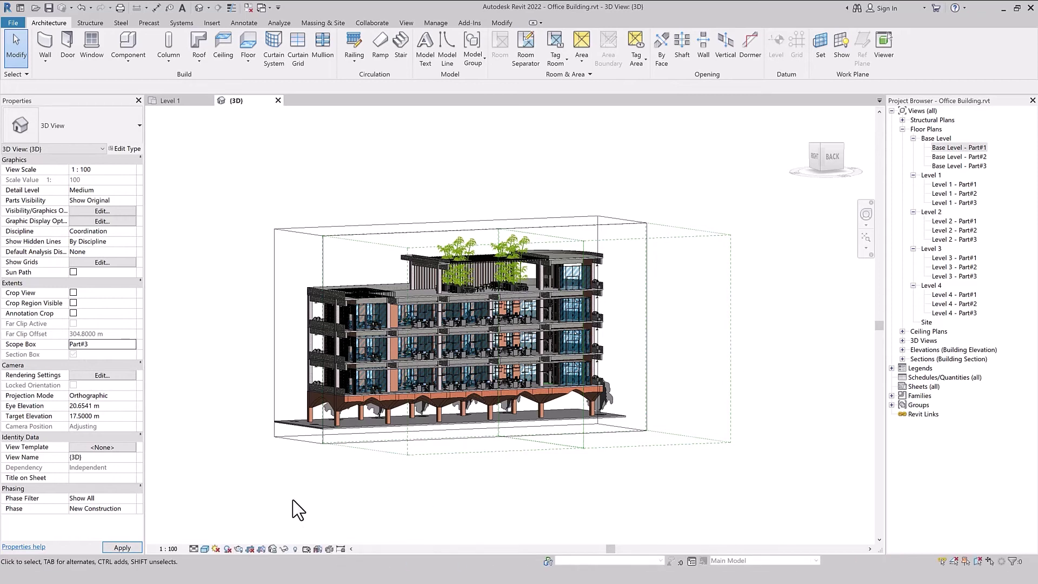
pyautogui.keyDown('shift'); pyautogui.moveTo(488, 462); pyautogui.dragTo(229, 255, button='middle'); pyautogui.keyUp('shift')
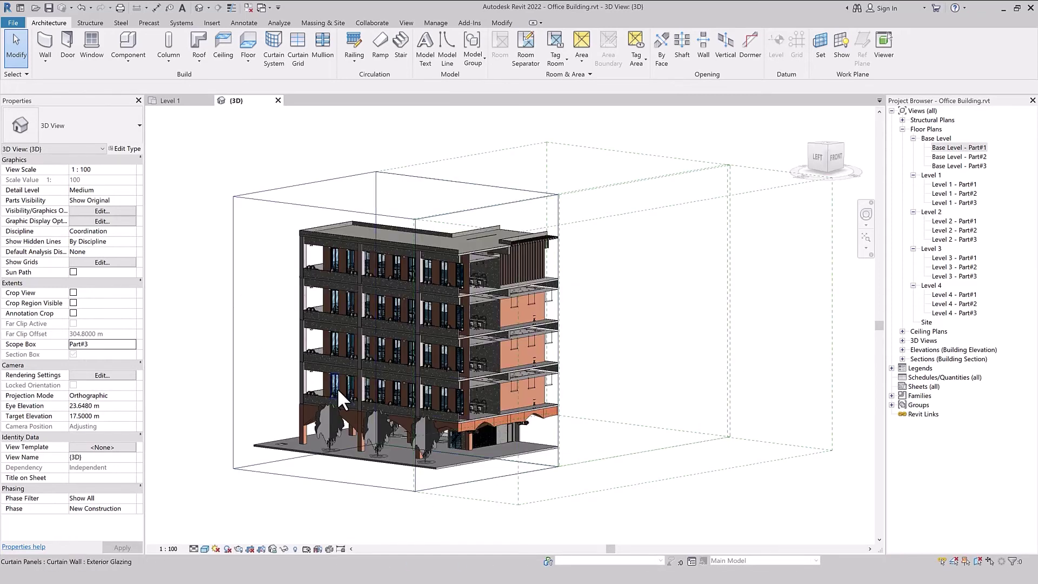
pyautogui.moveTo(620, 389)
pyautogui.keyDown('shift'); pyautogui.mouseDown(button='middle')
pyautogui.moveTo(563, 423)
pyautogui.moveTo(528, 413)
pyautogui.moveTo(614, 387)
pyautogui.moveTo(622, 367)
pyautogui.mouseUp(button='middle'); pyautogui.keyUp('shift')
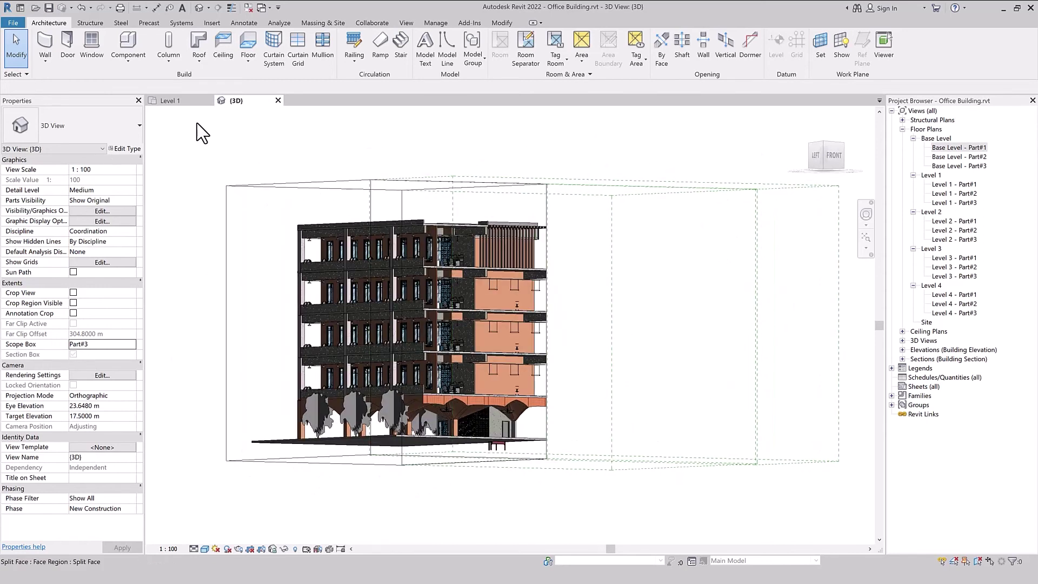
# Close the 3D view and ready the Wall tool in line mode on the Level 1 plan.
pyautogui.click(278, 100)
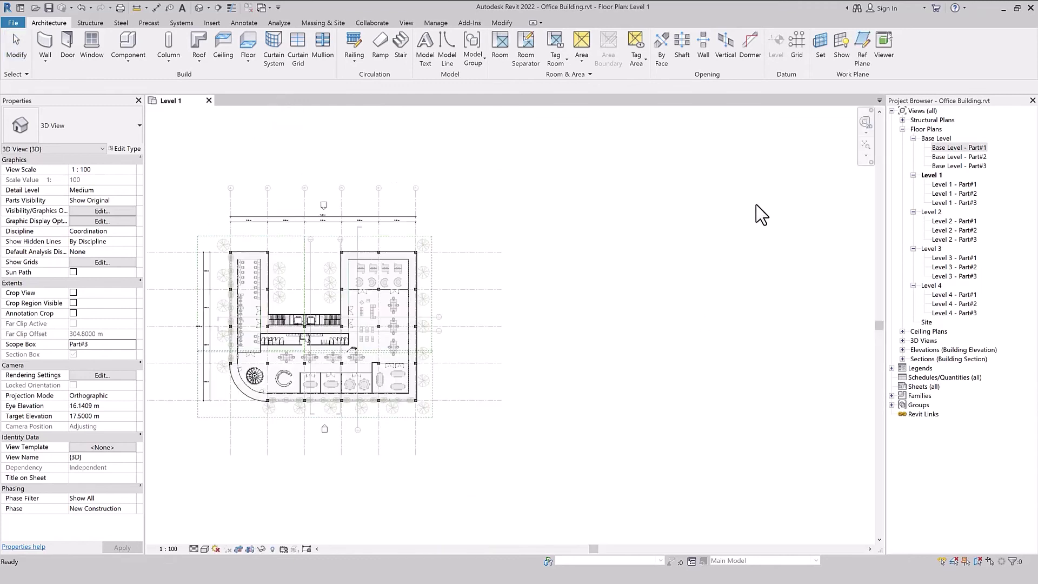
pyautogui.moveTo(219, 348); pyautogui.dragTo(375, 319, button='middle')
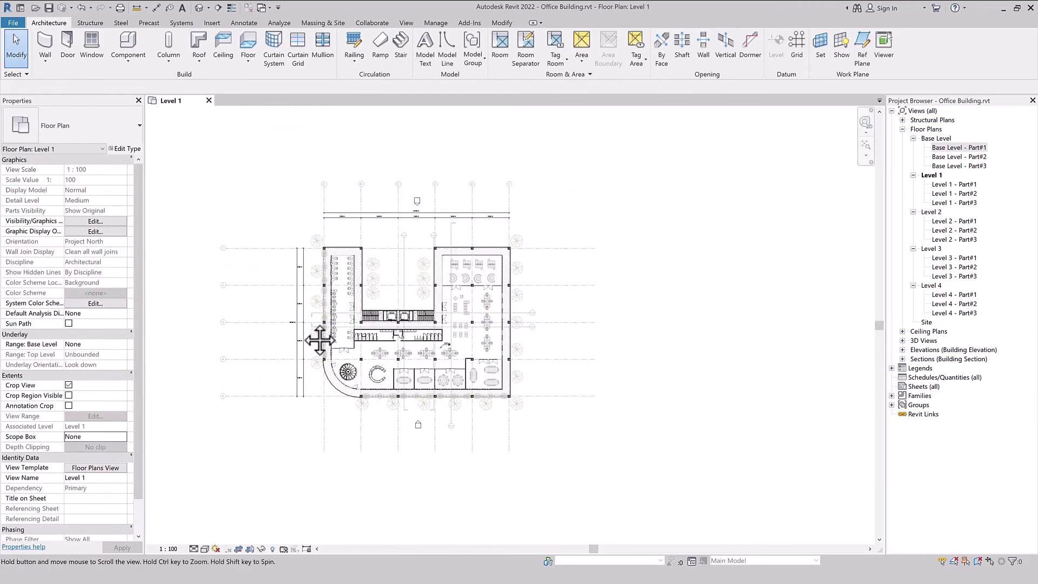
pyautogui.scroll(2, 350, 311)
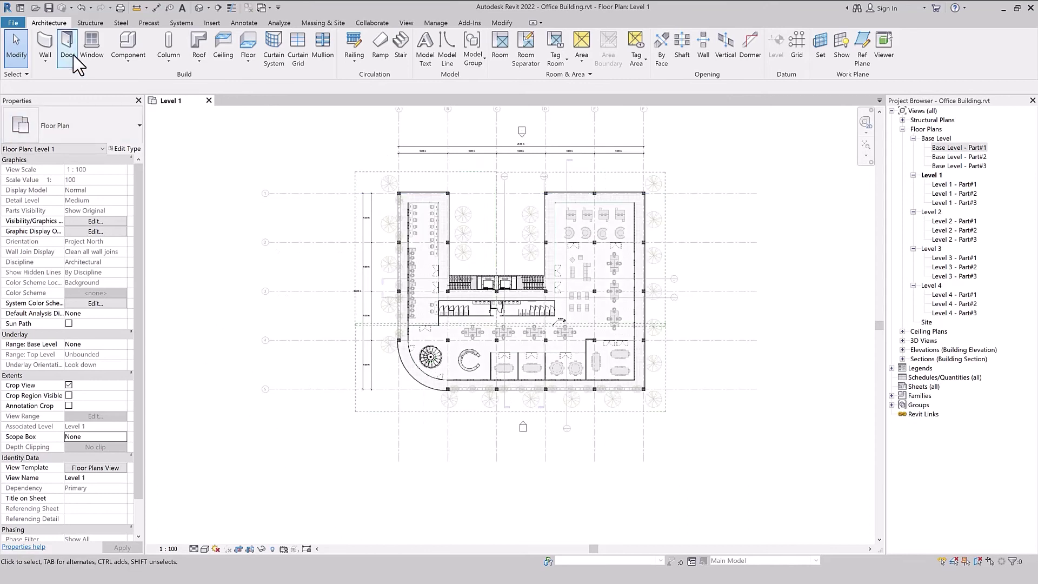
pyautogui.click(45, 43)
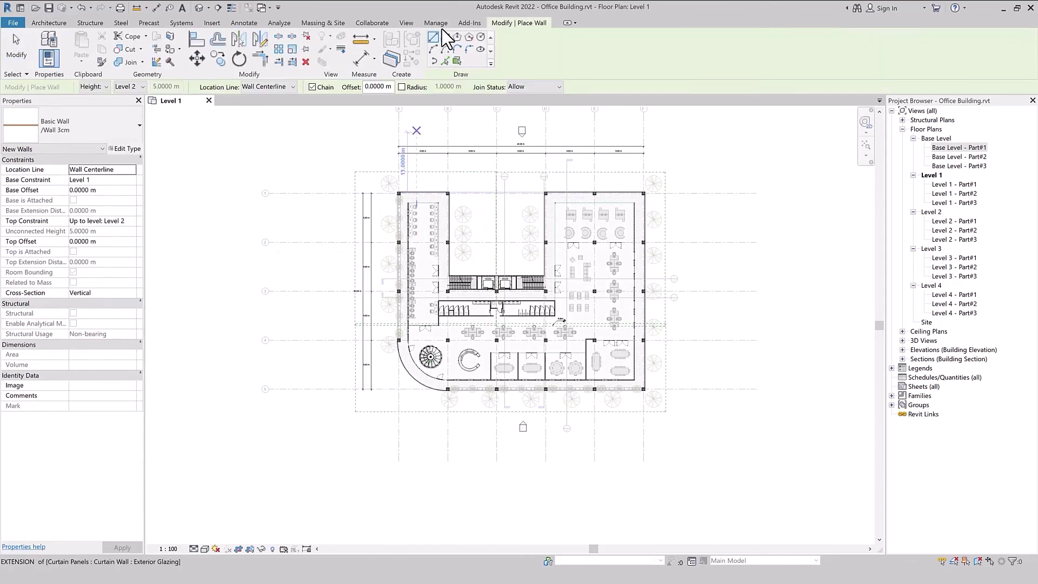
pyautogui.click(443, 36)
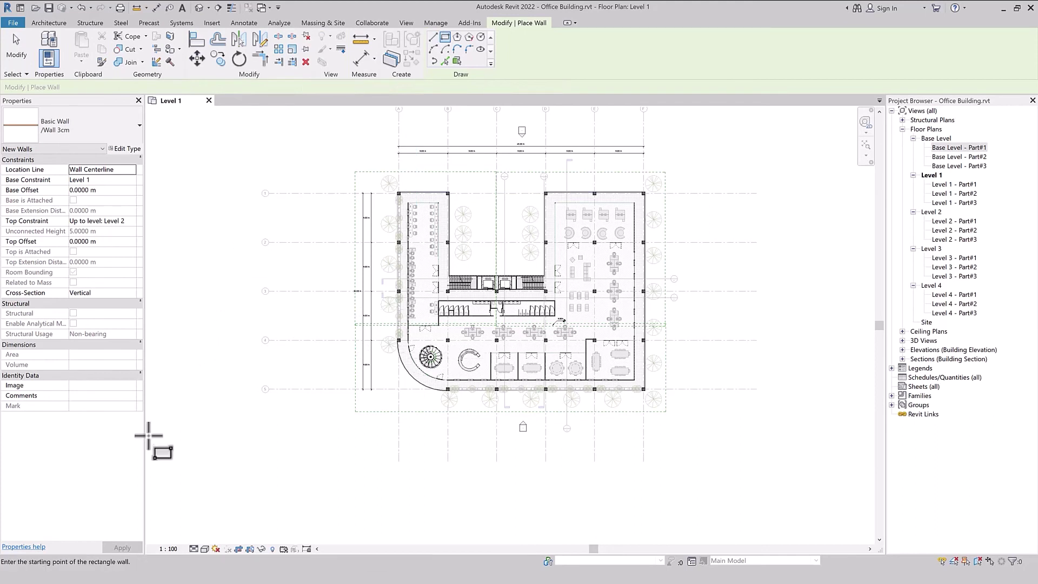
pyautogui.click(434, 36)
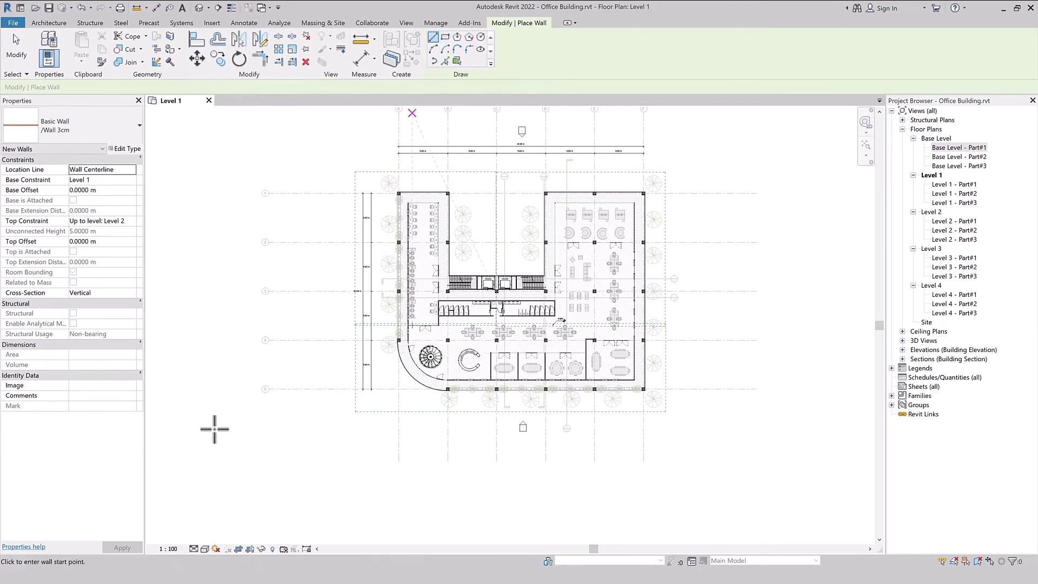
pyautogui.click(192, 384)
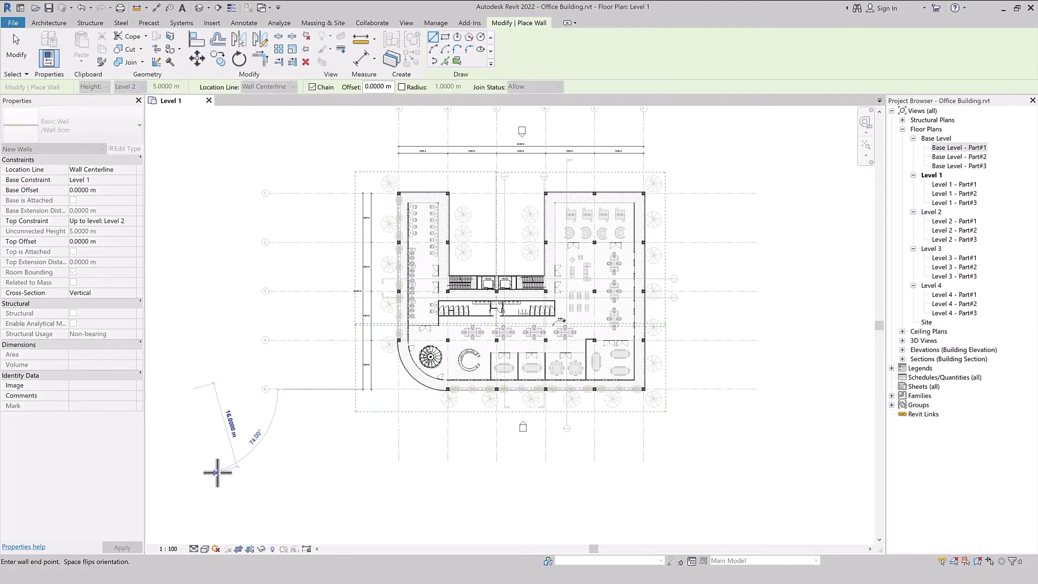
pyautogui.press('Escape')
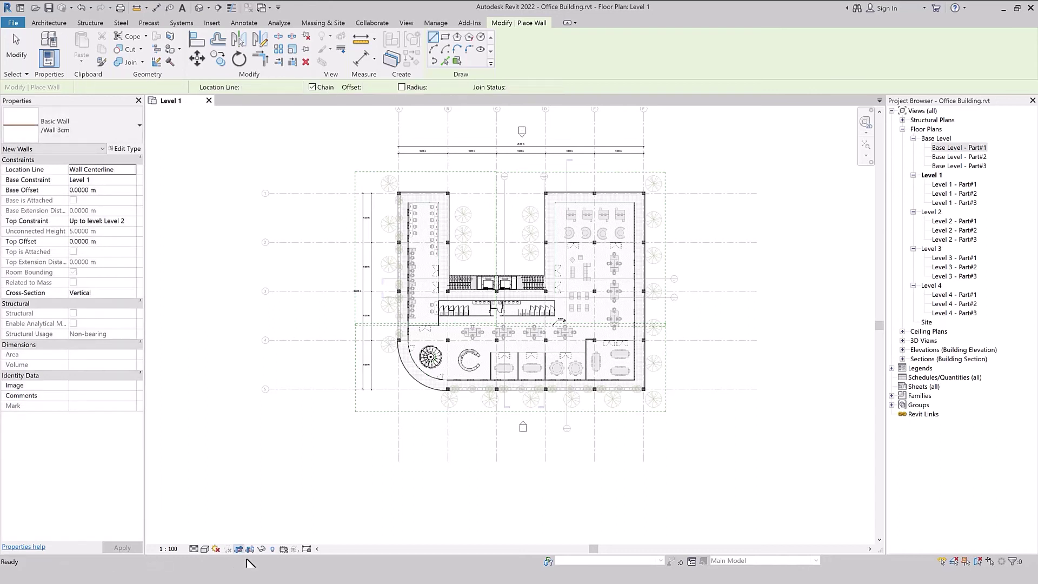
# Show the crop region and draw four chained walls forming a rotated rectangle (8 m by about 13.3 m).
pyautogui.click(250, 548)
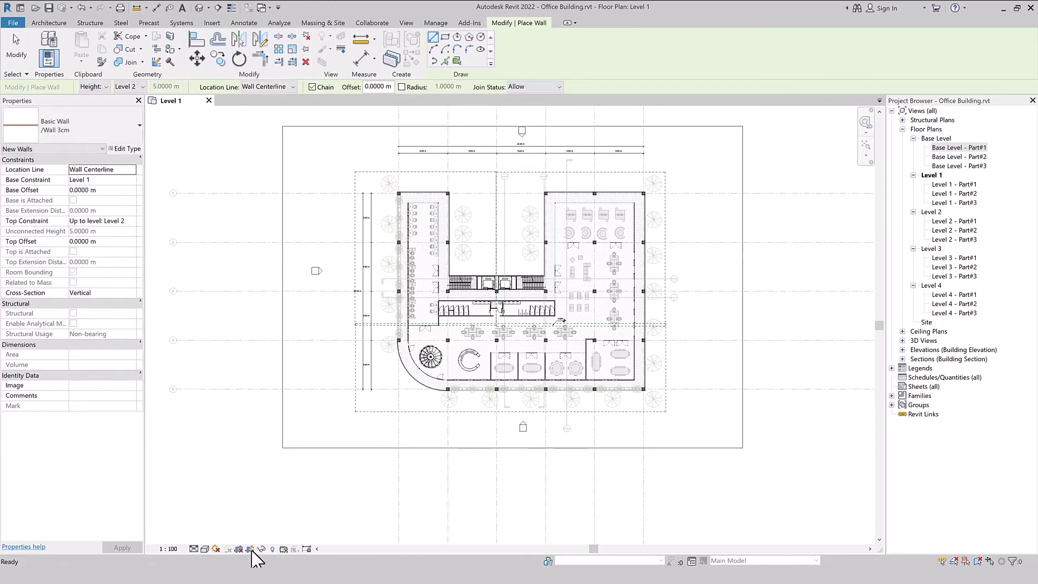
pyautogui.scroll(-2, 418, 409)
pyautogui.scroll(2, 278, 434)
pyautogui.click(201, 420)
pyautogui.click(233, 486)
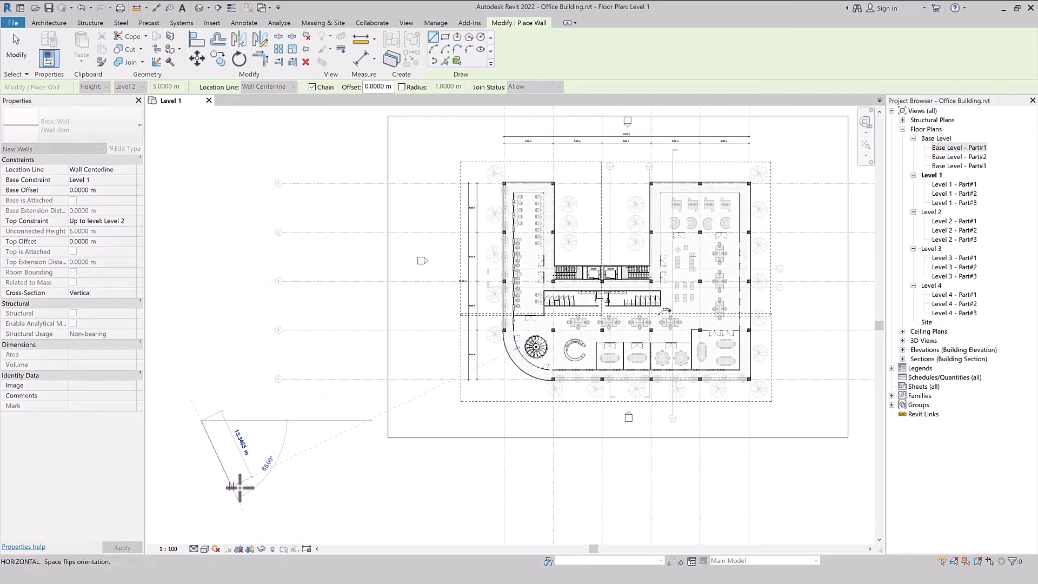
pyautogui.click(269, 468)
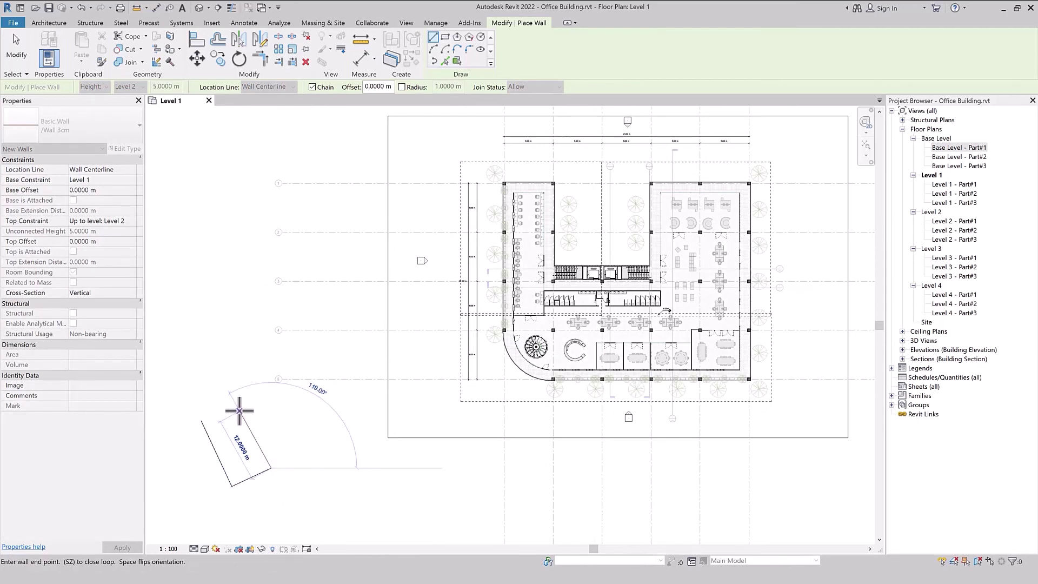
pyautogui.click(202, 419)
pyautogui.click(202, 421)
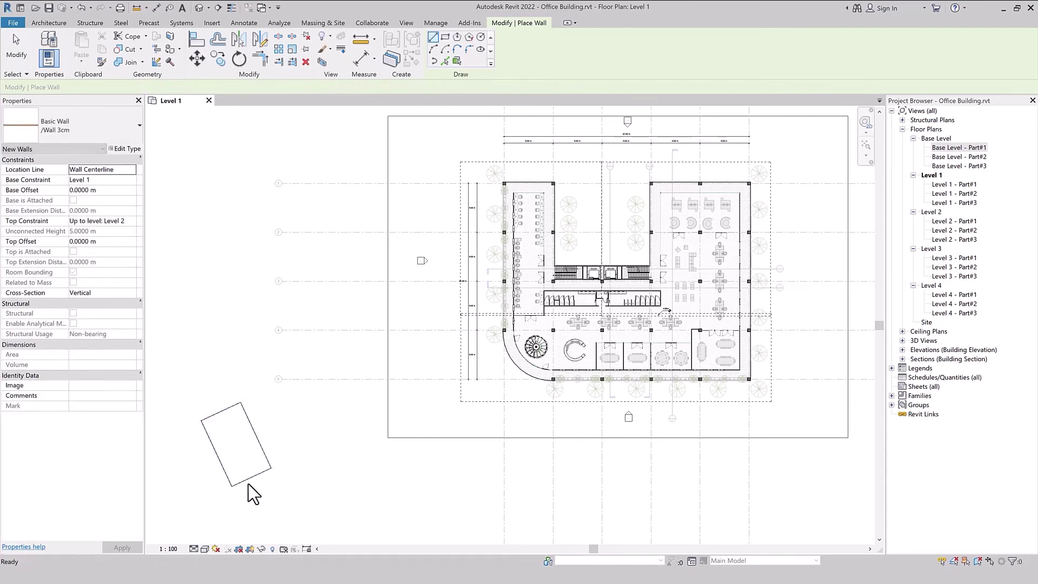
pyautogui.press('Escape')
pyautogui.press('Escape')
pyautogui.scroll(1, 238, 413)
pyautogui.scroll(1, 224, 500)
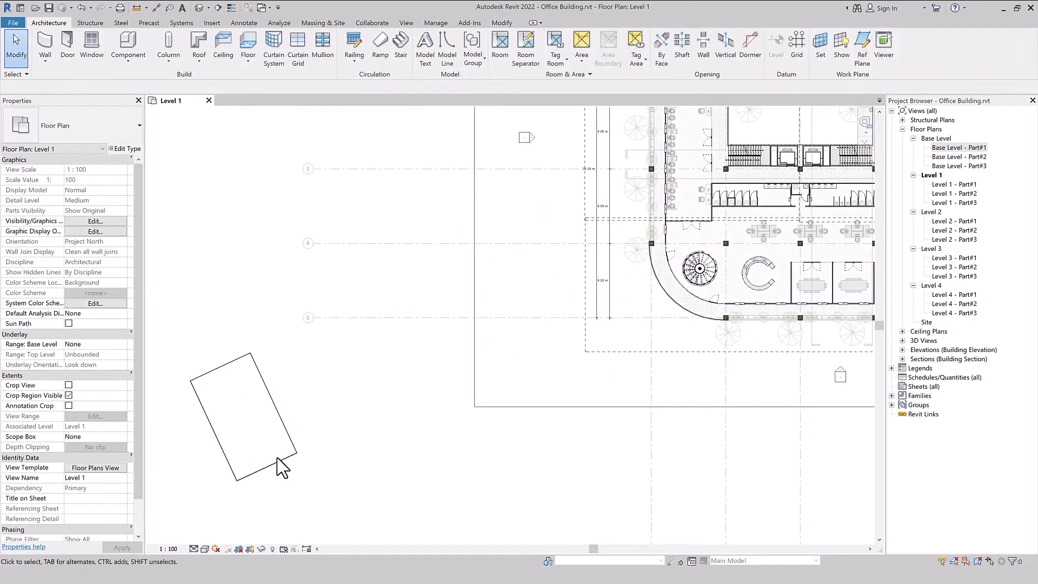
# Draw Scope Box 4 around the angled wall rectangle and widen it slightly to the right.
pyautogui.scroll(-1, 254, 358)
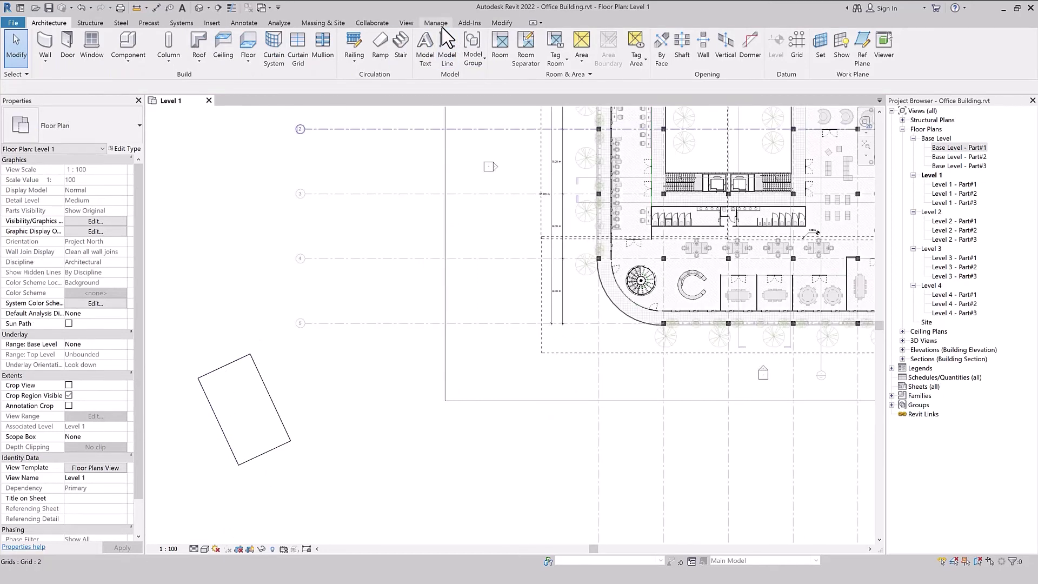
pyautogui.click(406, 22)
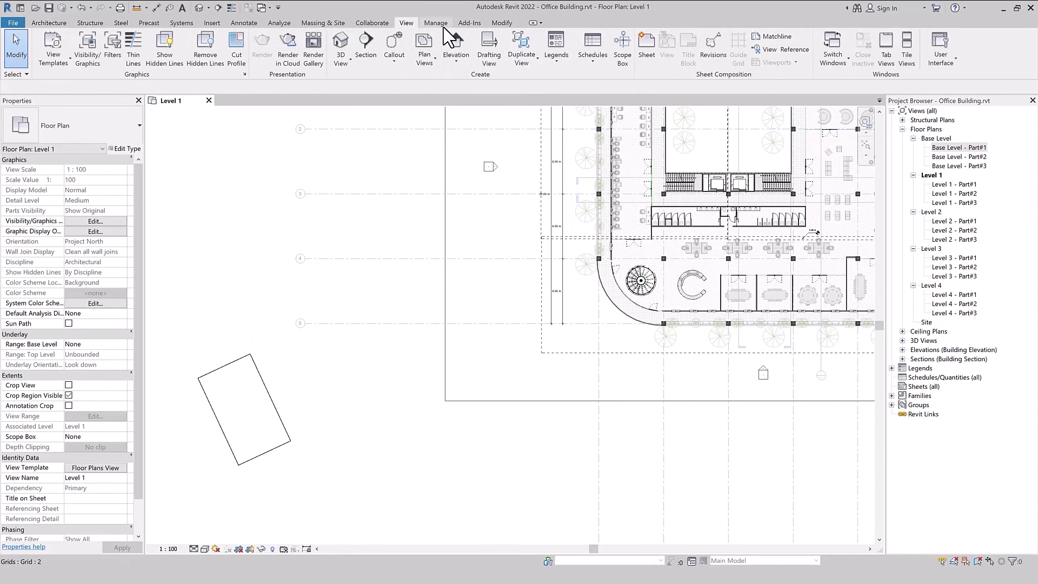
pyautogui.click(622, 49)
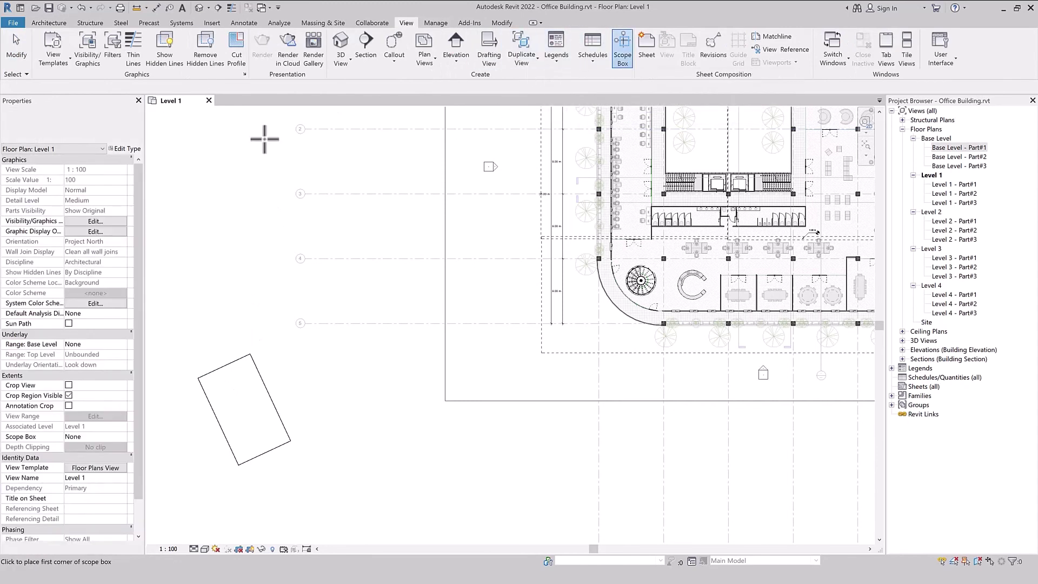
pyautogui.scroll(-2, 292, 187)
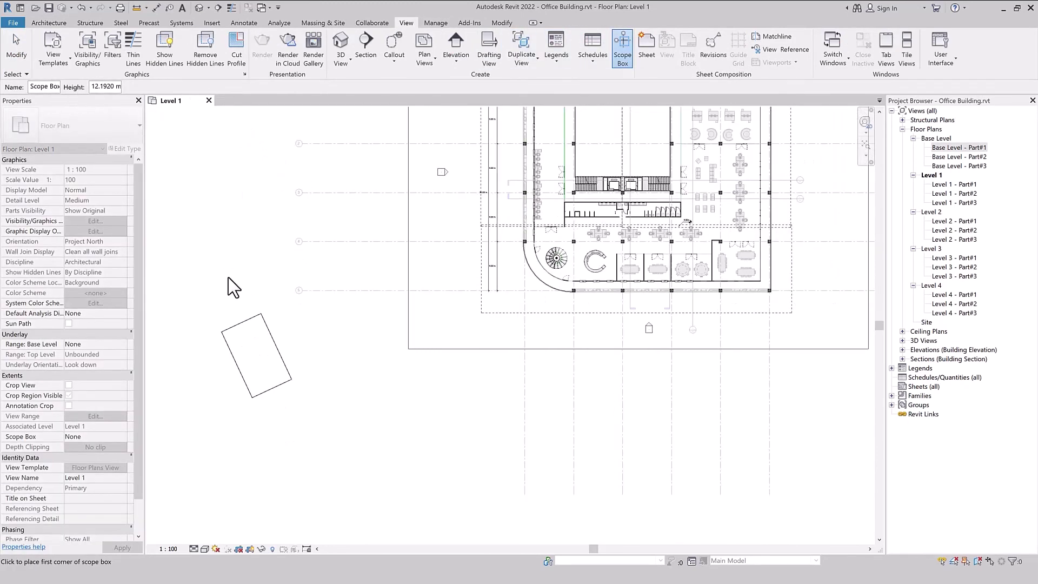
pyautogui.click(292, 305)
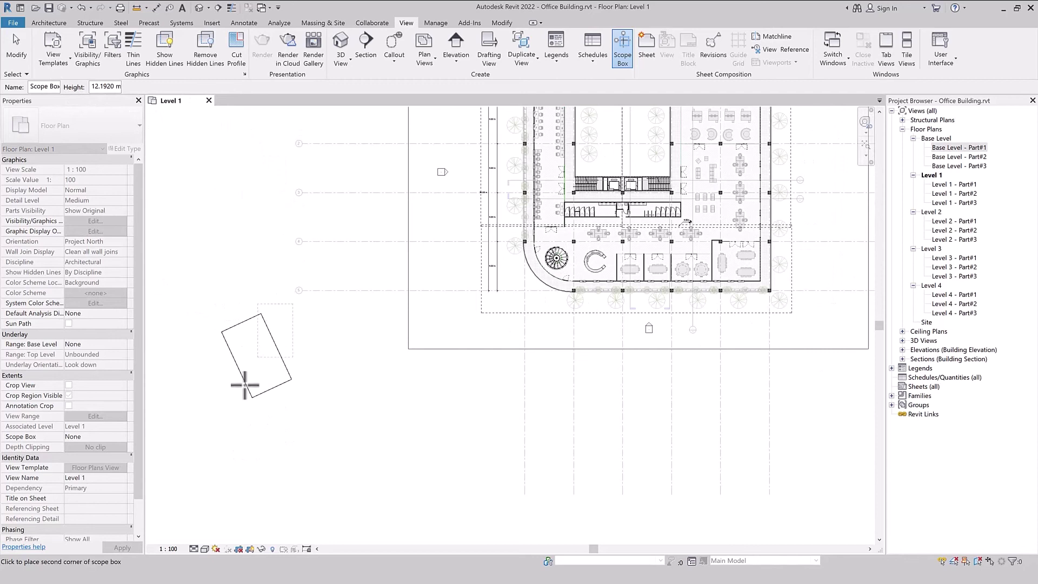
pyautogui.click(213, 415)
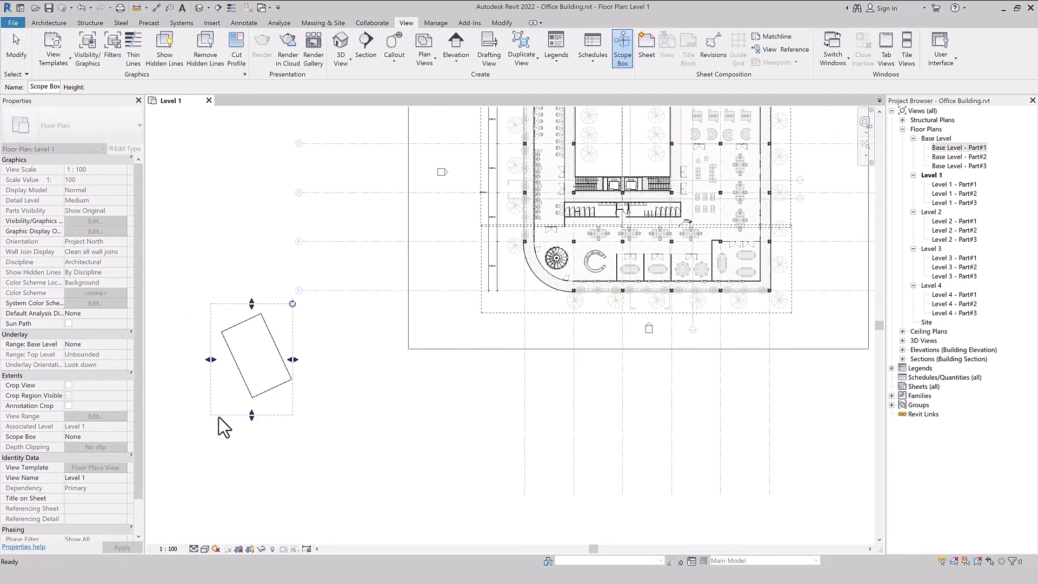
pyautogui.scroll(2, 285, 398)
pyautogui.moveTo(299, 350); pyautogui.dragTo(304, 351)
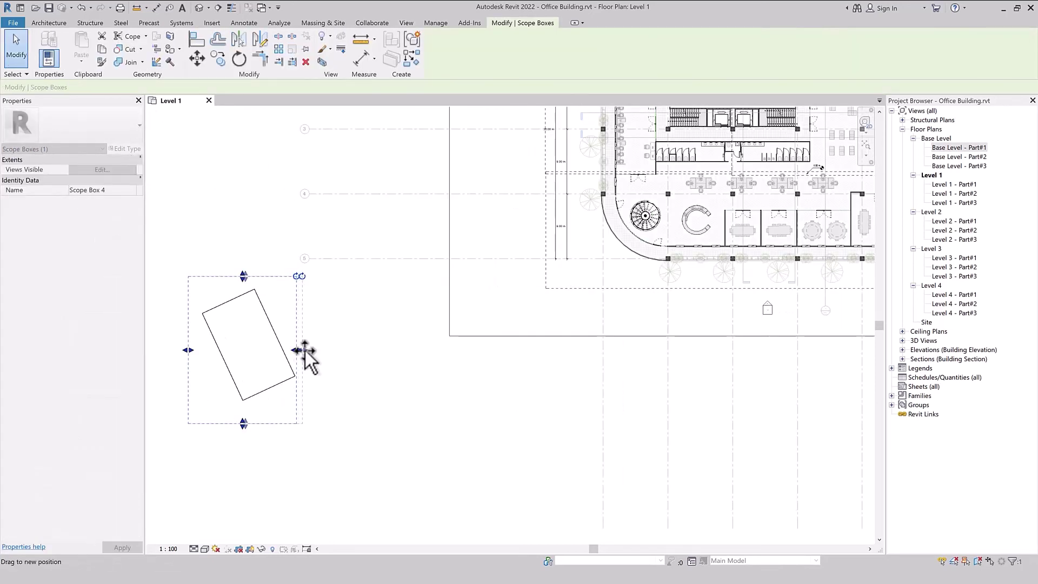
# Try rotating the scope box about 45 degrees, then undo it and deselect.
pyautogui.click(304, 276)
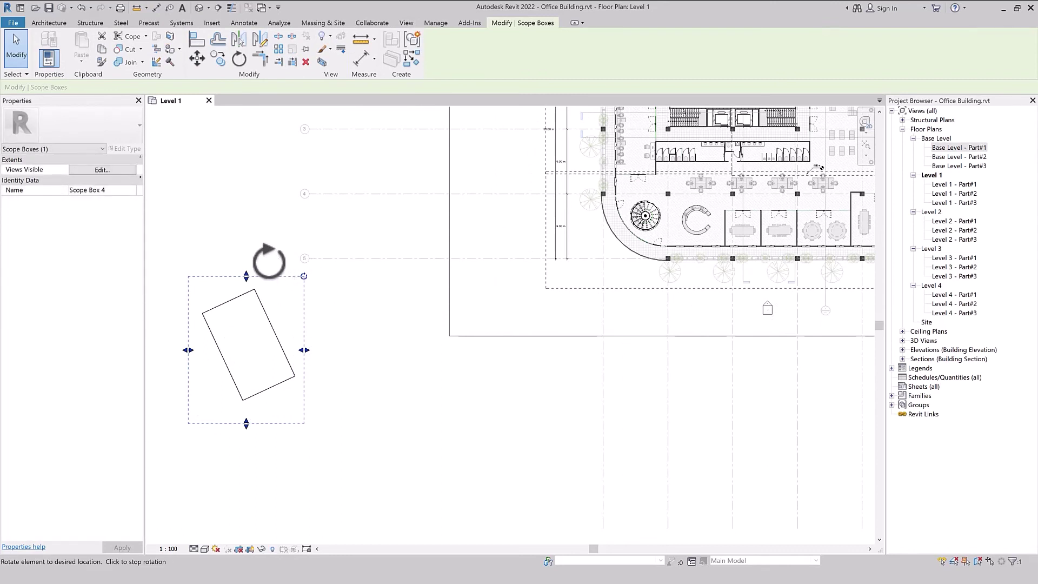
pyautogui.click(225, 282)
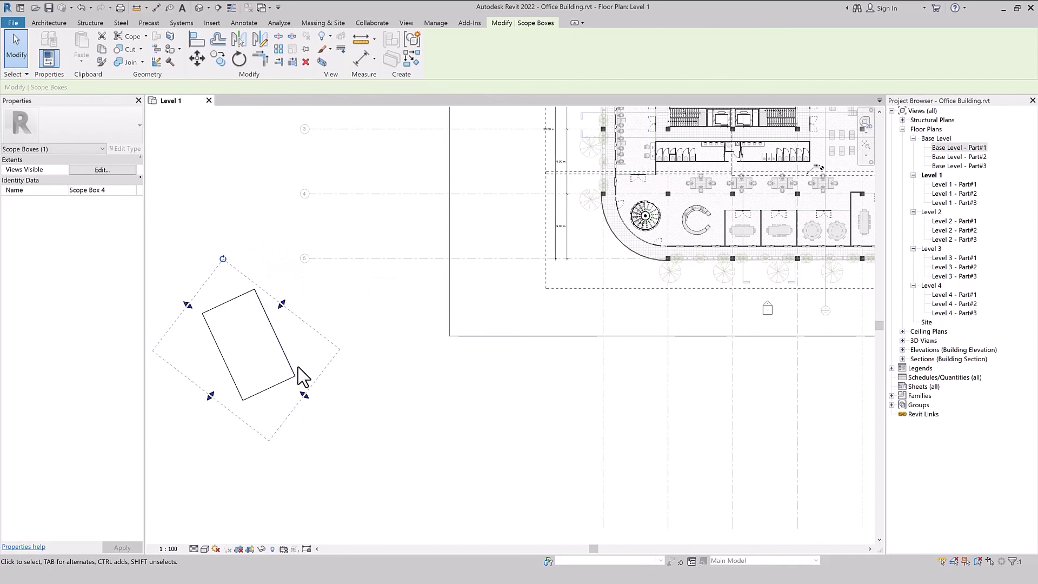
pyautogui.hotkey('ctrl', 'z')
pyautogui.click(239, 420)
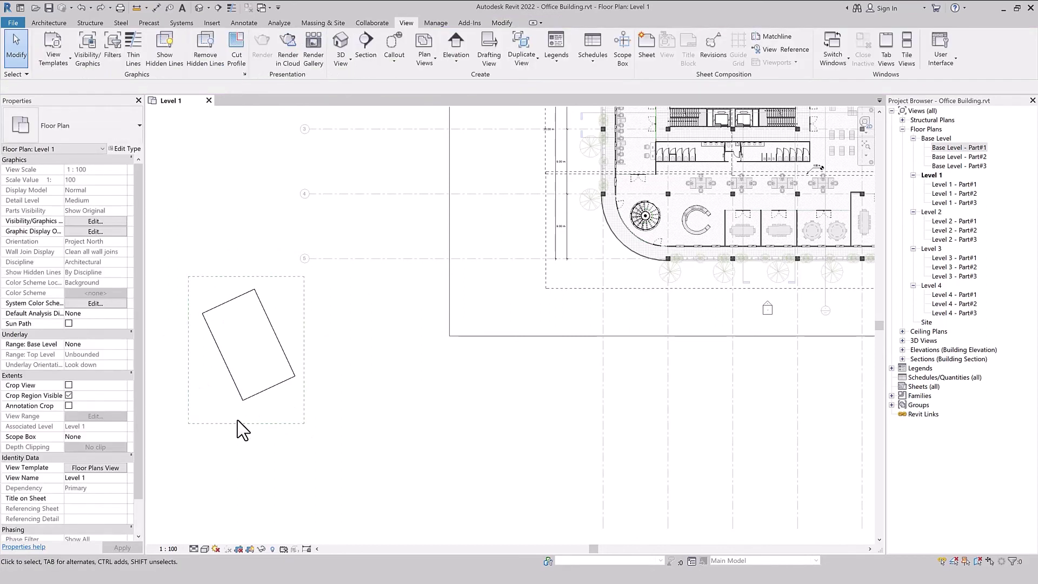
# Rotate the scope box about 25 degrees around its corner and shift it left.
pyautogui.click(246, 422)
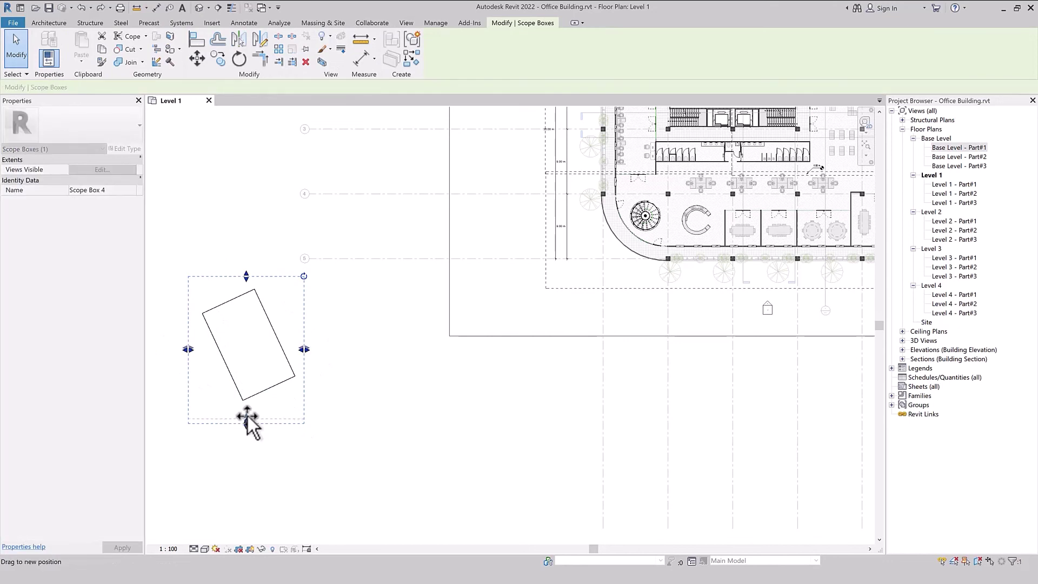
pyautogui.click(240, 60)
pyautogui.moveTo(246, 347); pyautogui.dragTo(302, 277)
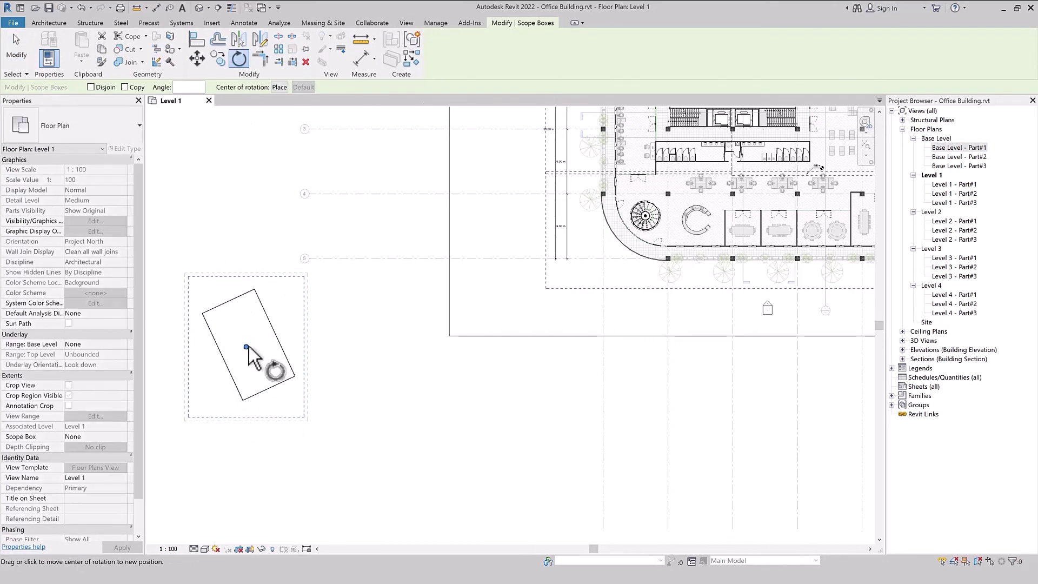
pyautogui.click(303, 278)
pyautogui.click(305, 330)
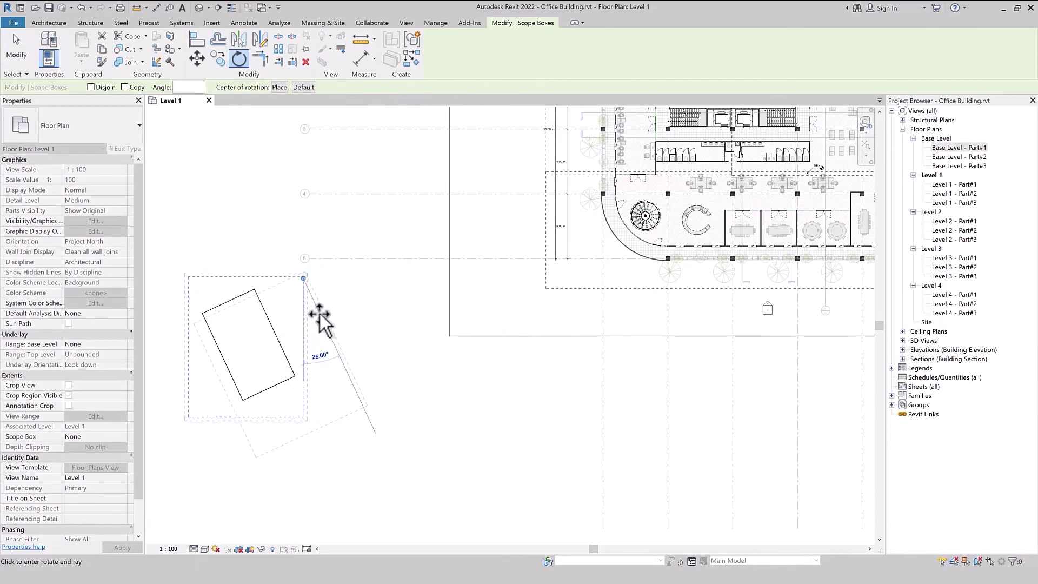
pyautogui.click(317, 303)
pyautogui.moveTo(269, 290); pyautogui.dragTo(241, 283)
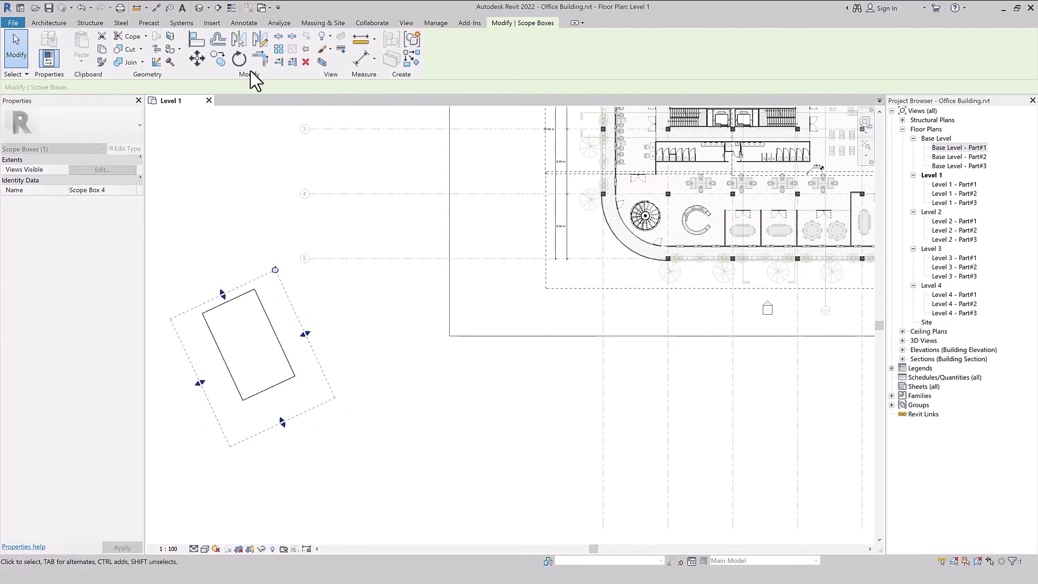
# Abandon a second rotation and move the scope box down and left.
pyautogui.click(239, 59)
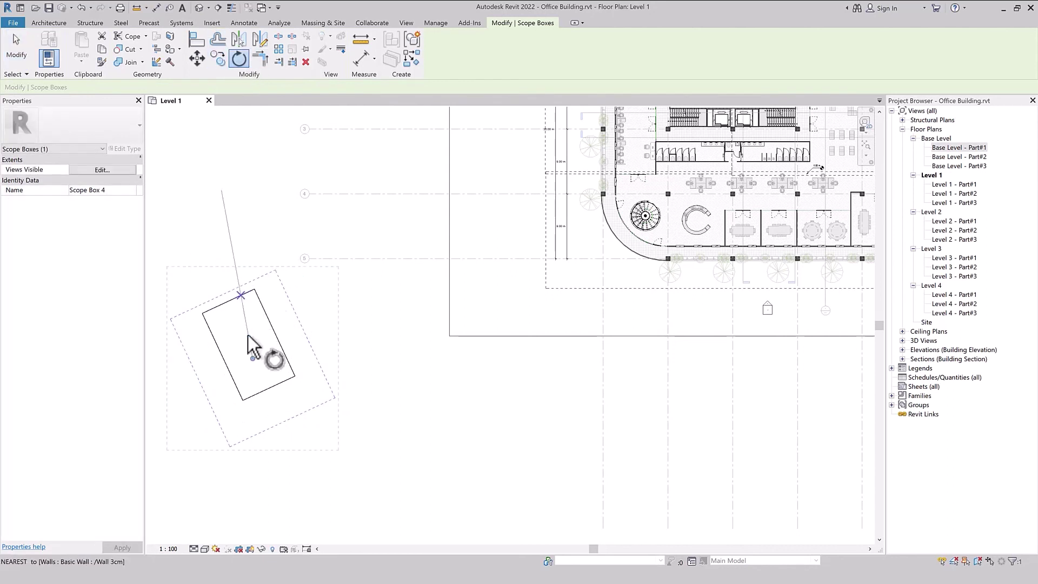
pyautogui.moveTo(267, 354); pyautogui.dragTo(277, 269)
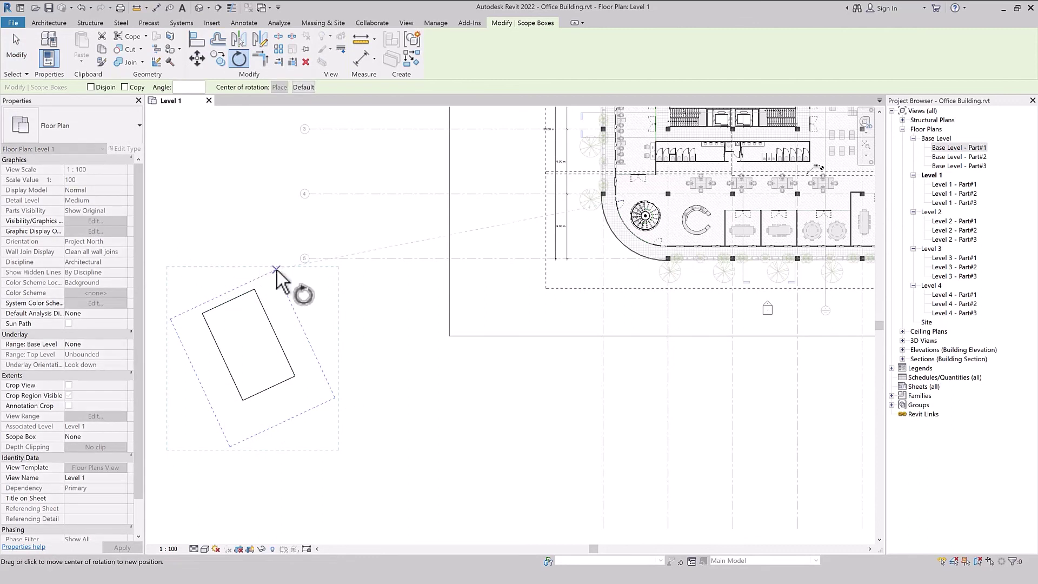
pyautogui.press('Escape')
pyautogui.moveTo(281, 285); pyautogui.dragTo(265, 302)
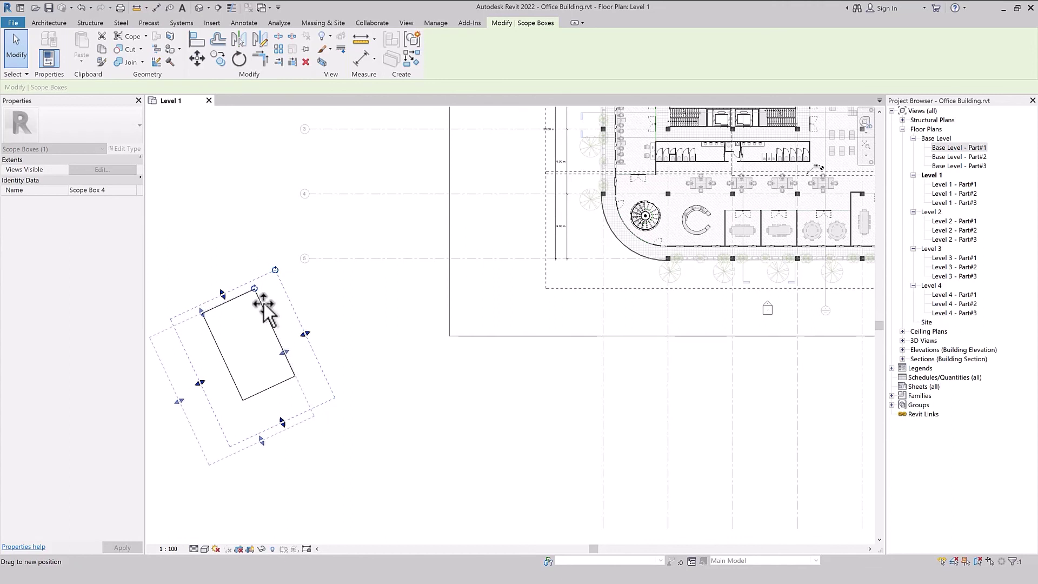
pyautogui.moveTo(265, 304); pyautogui.dragTo(265, 302)
# Rotate the scope box about the rectangle's top corner so its edge aligns with the angled wall.
pyautogui.click(238, 58)
pyautogui.moveTo(232, 377); pyautogui.dragTo(255, 289)
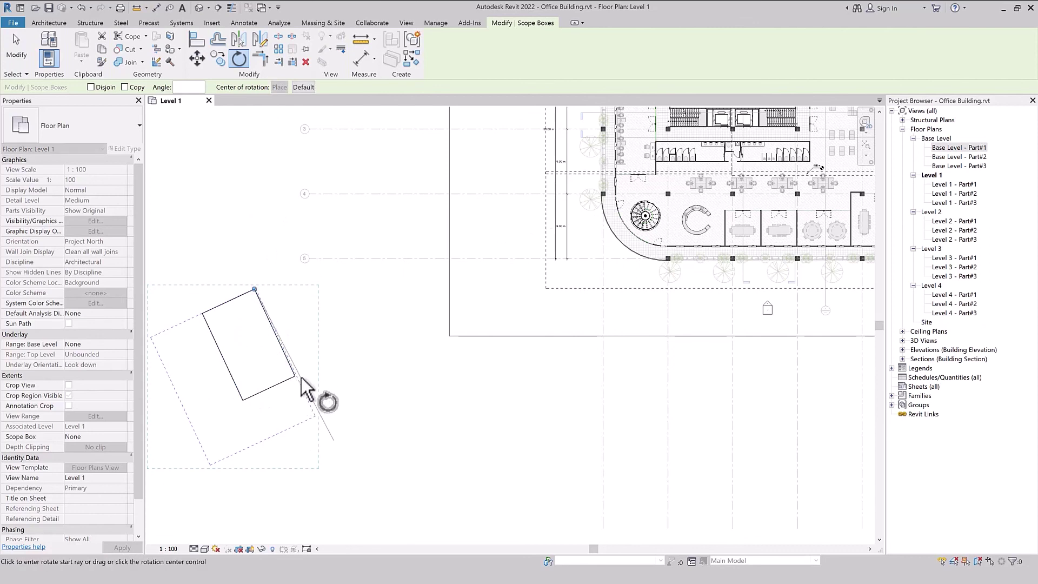
pyautogui.scroll(5, 292, 376)
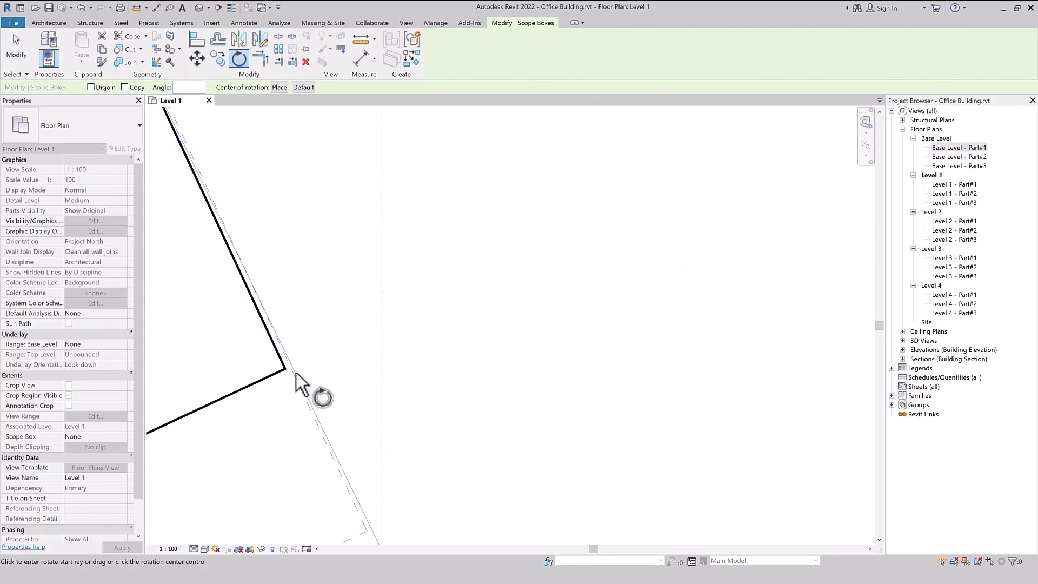
pyautogui.click(295, 375)
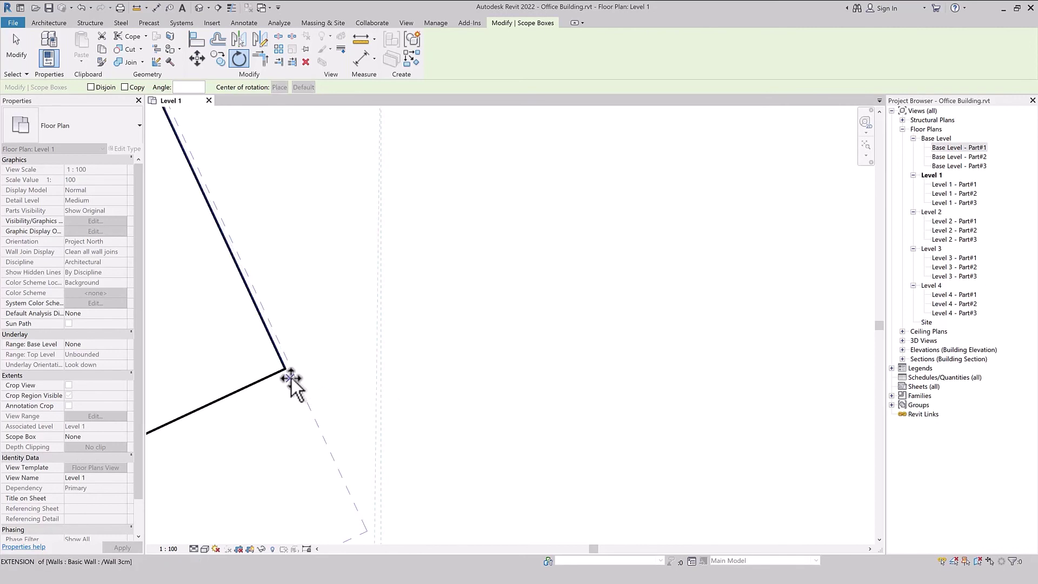
pyautogui.press('Escape')
pyautogui.scroll(-4, 466, 324)
pyautogui.press('Escape')
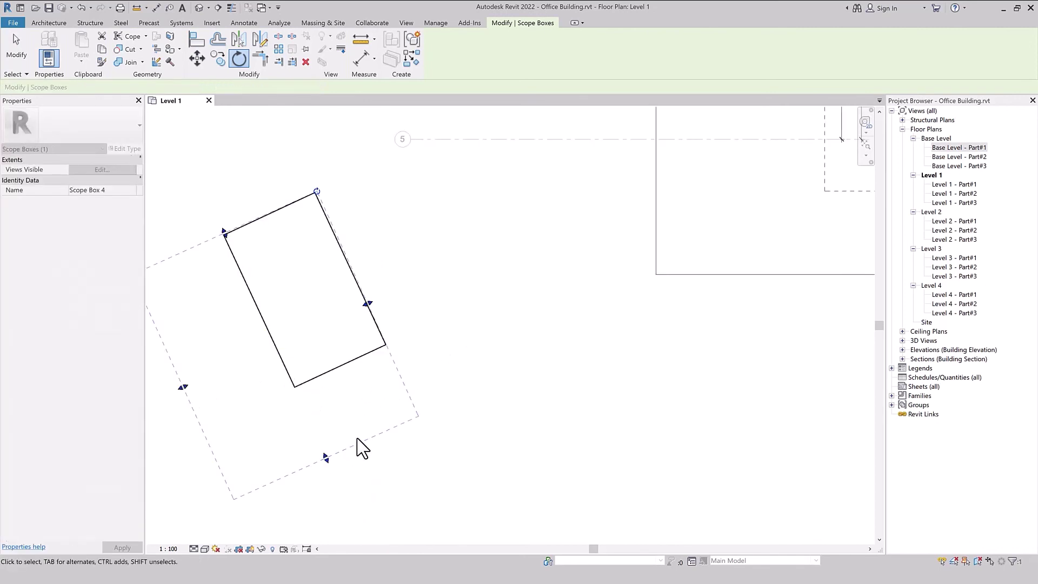
# Reposition the scope box and pull its top, left and bottom edges in snugly around the wall loop.
pyautogui.moveTo(343, 447)
pyautogui.mouseDown()
pyautogui.moveTo(395, 413)
pyautogui.moveTo(364, 445)
pyautogui.mouseUp()
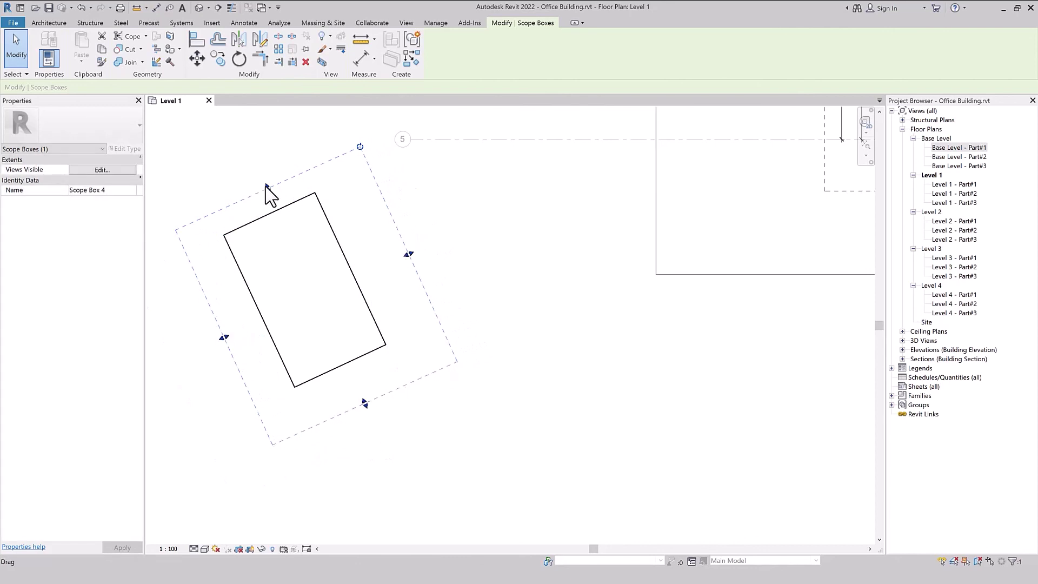
pyautogui.moveTo(268, 188); pyautogui.dragTo(271, 196)
pyautogui.moveTo(227, 342); pyautogui.dragTo(237, 331)
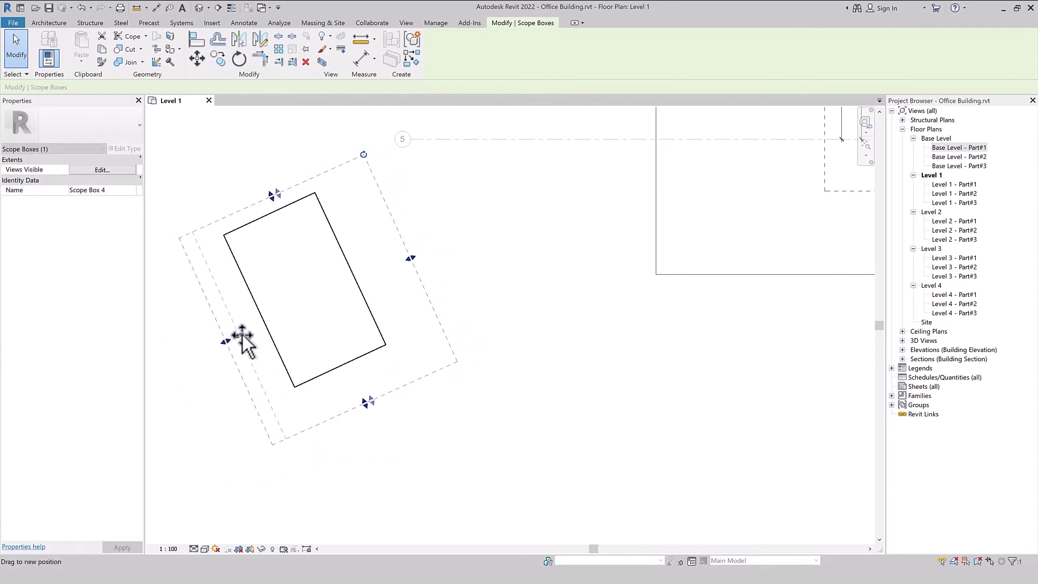
pyautogui.moveTo(366, 404); pyautogui.dragTo(363, 389)
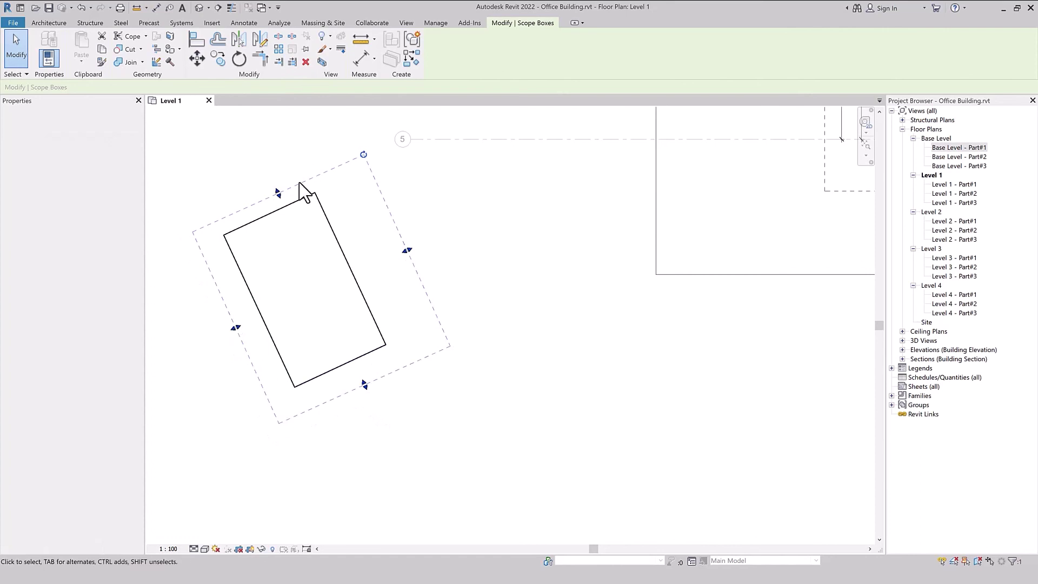
pyautogui.moveTo(308, 178); pyautogui.dragTo(284, 182)
pyautogui.click(449, 371)
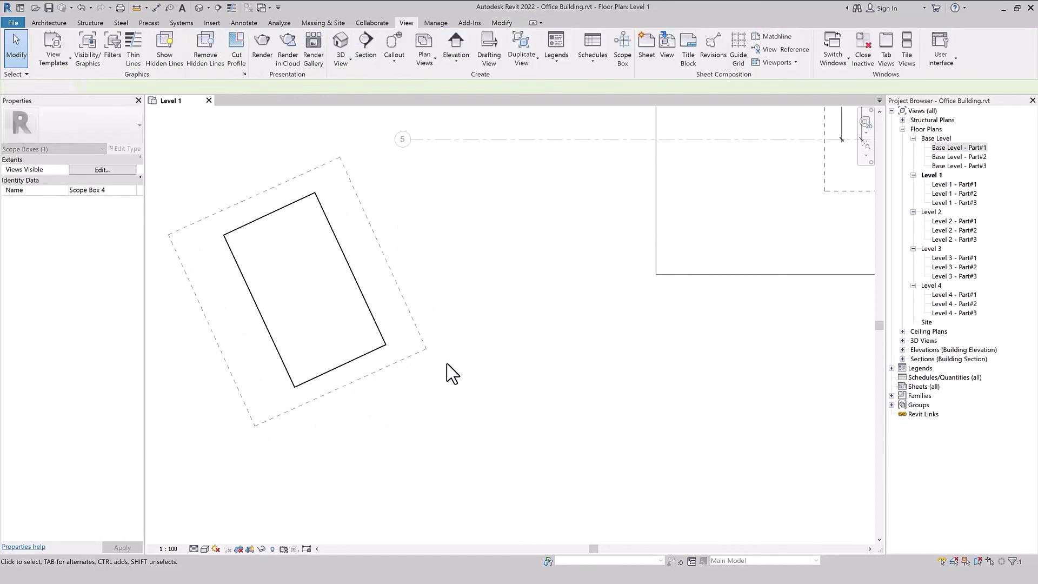
# Delete the angled walls and Scope Box 4, then zoom to fit the whole building plan.
pyautogui.keyDown('ctrl'); pyautogui.moveTo(364, 379); pyautogui.dragTo(382, 382); pyautogui.keyUp('ctrl')
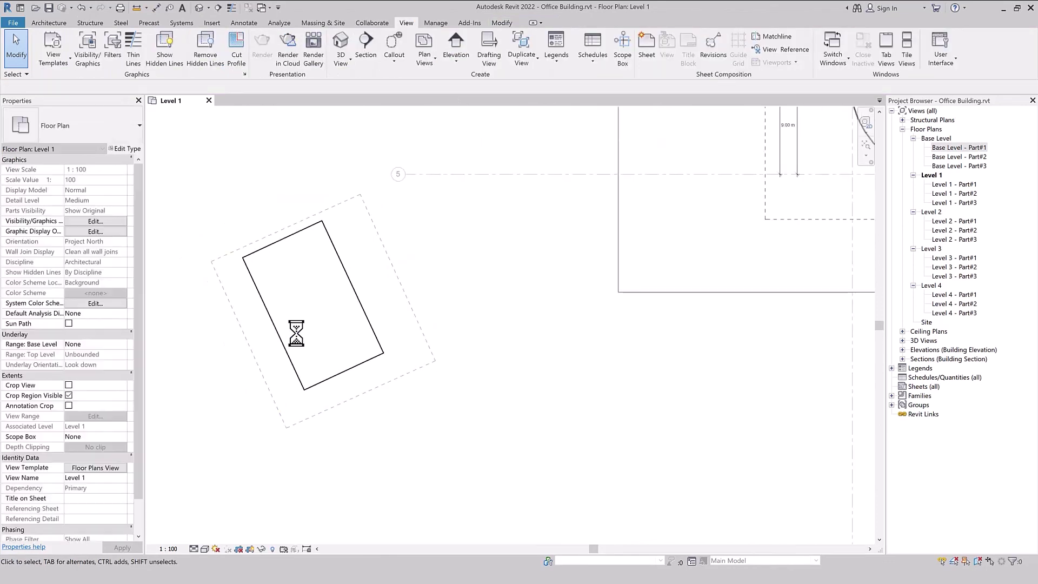
pyautogui.moveTo(419, 483); pyautogui.dragTo(252, 244)
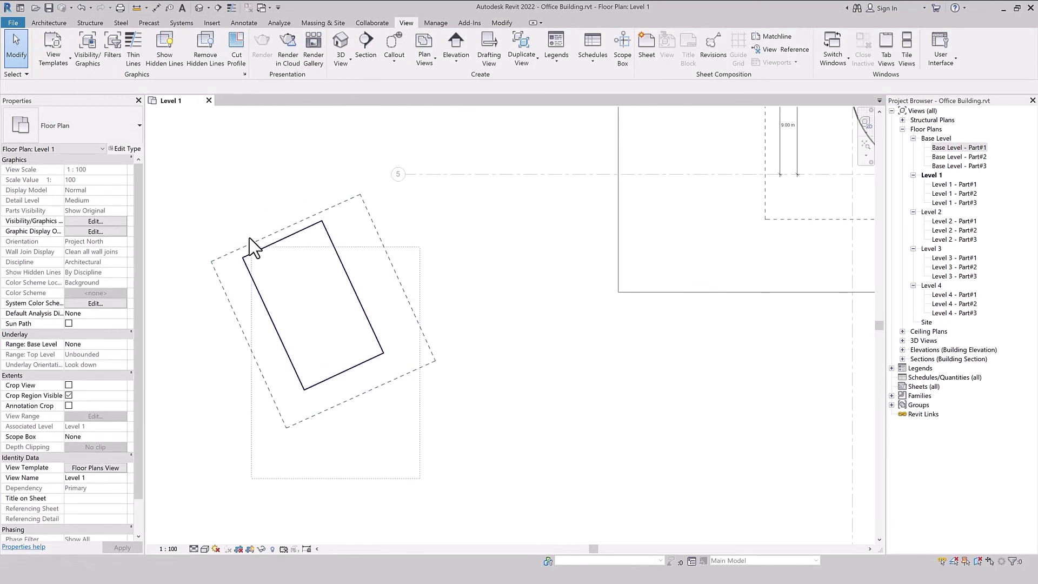
pyautogui.press('Delete')
pyautogui.scroll(-3, 232, 325)
pyautogui.scroll(-2, 343, 319)
pyautogui.click(865, 145)
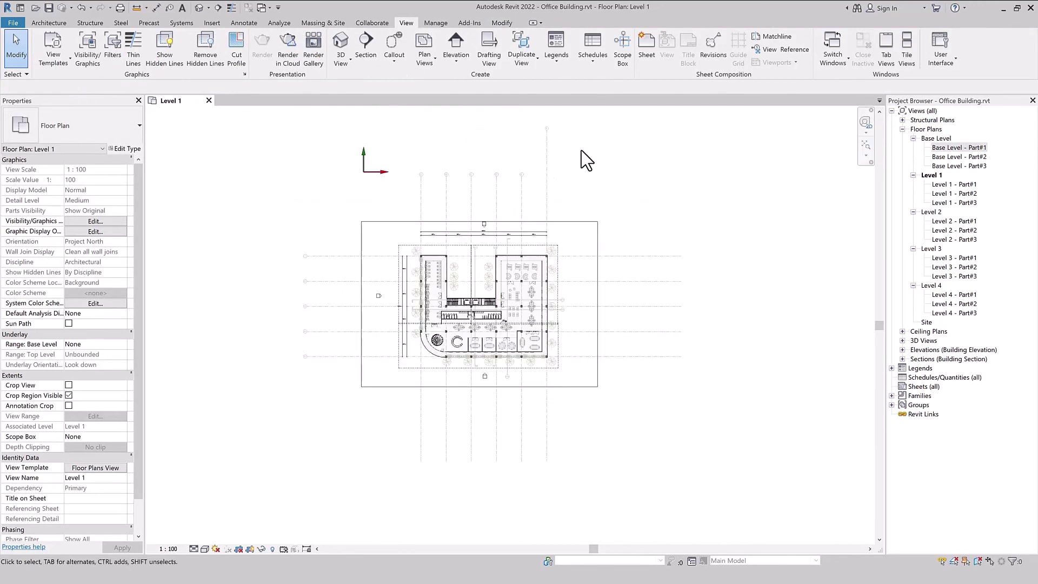